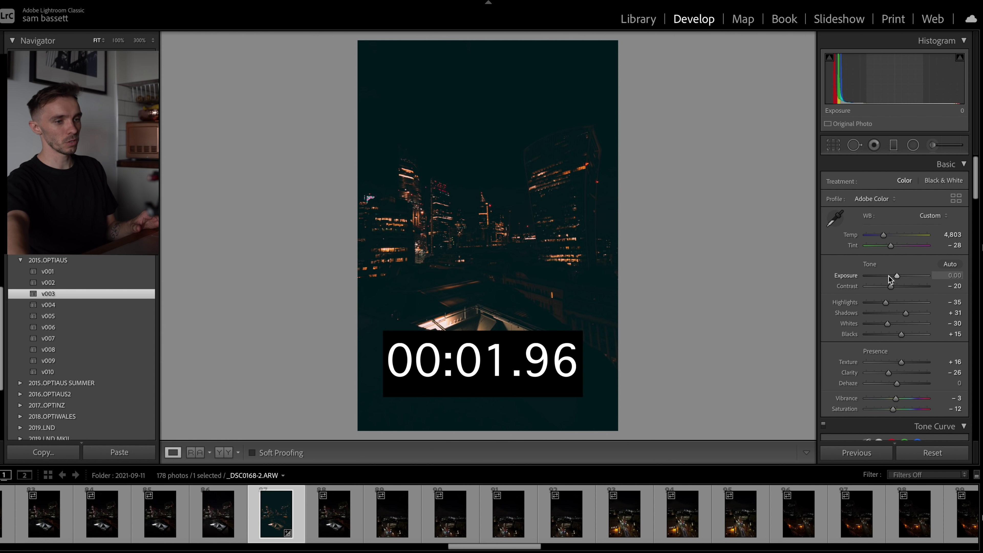
Raise Exposure to +3.10 and cool Temp to 3,443 on the night rooftop shot
drag(896, 277, 914, 277)
drag(883, 235, 873, 241)
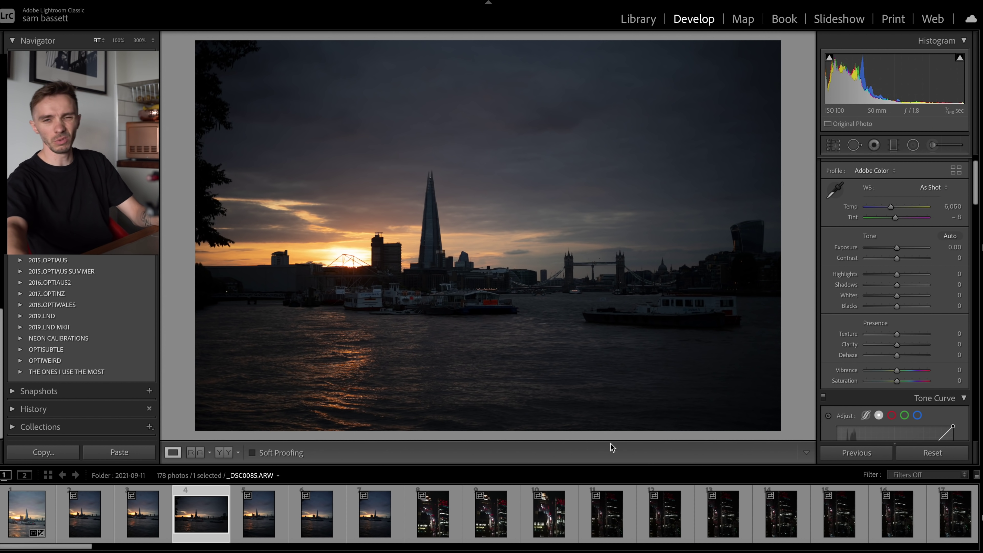
Crop the Thames photo to a 4x5 / 8x10 portrait frame positioned around the Shard
scroll(617, 519, down, 1)
scroll(617, 519, down, 3)
scroll(285, 531, up, 2)
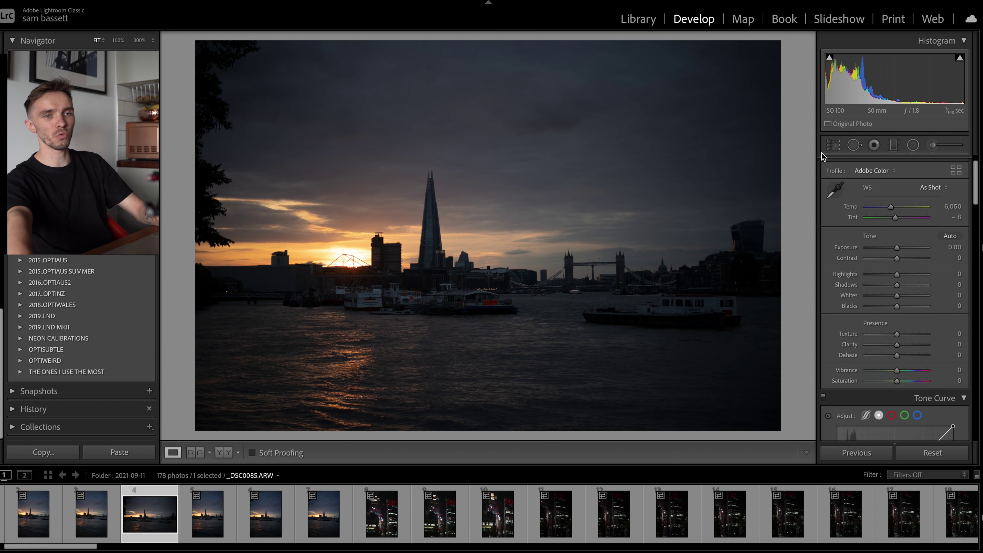
click(833, 145)
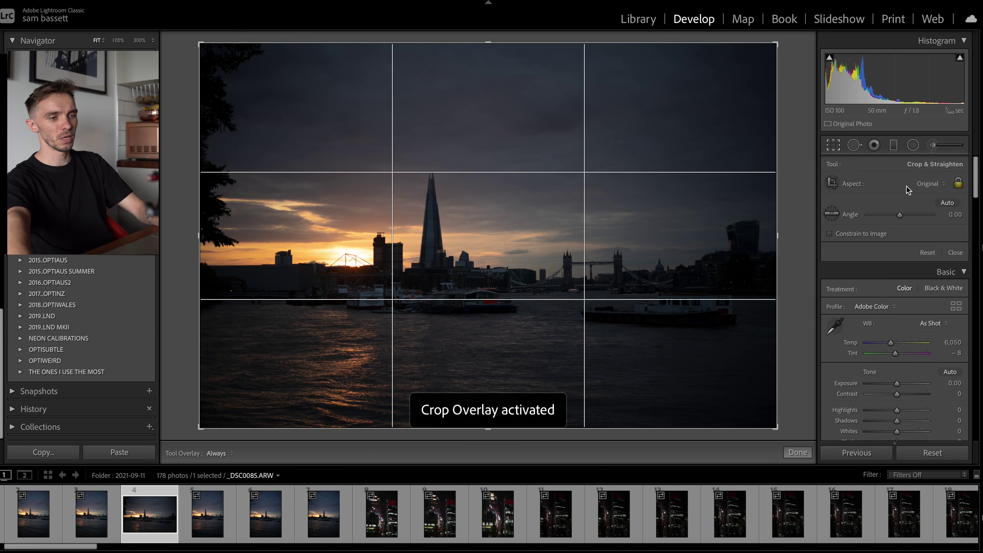
click(924, 185)
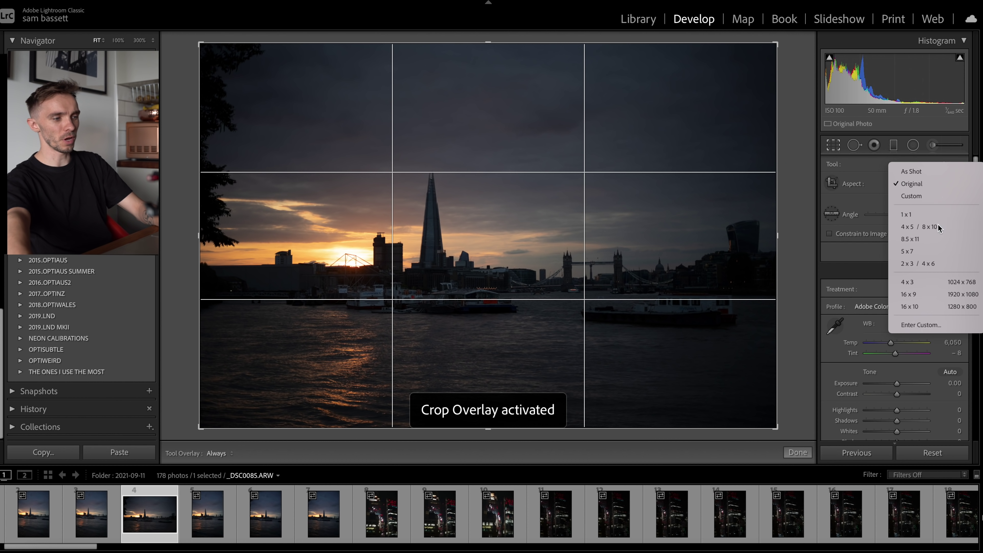
click(940, 227)
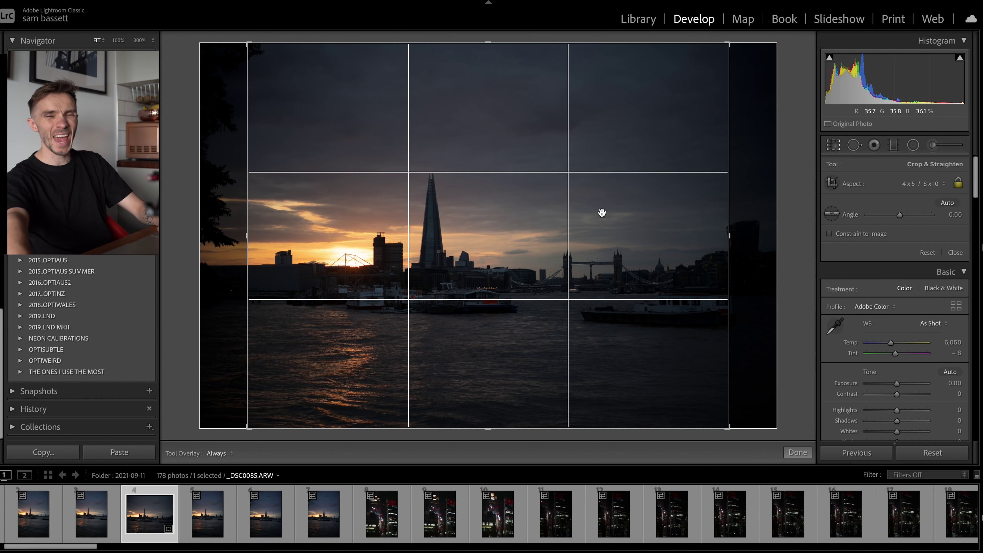
key(x)
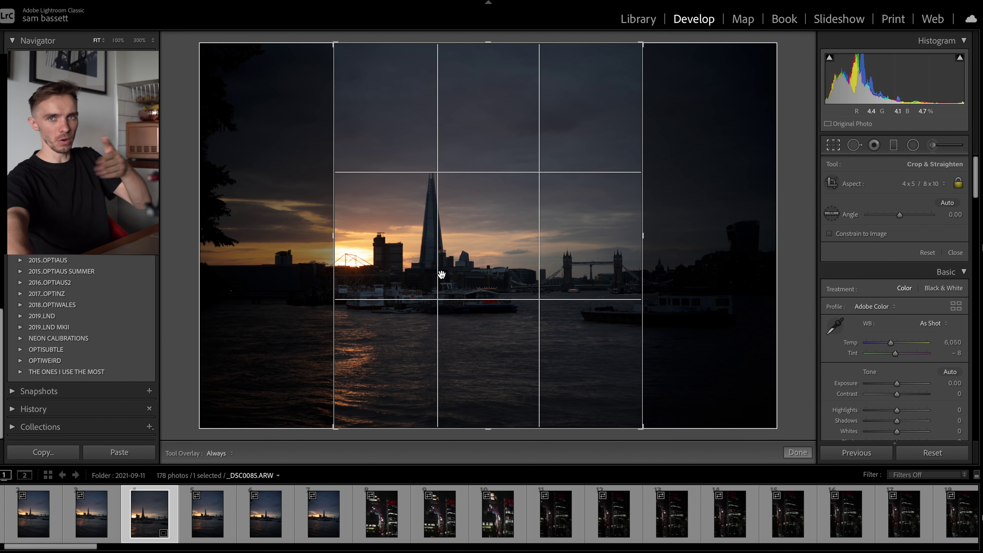
drag(438, 320, 421, 338)
click(832, 145)
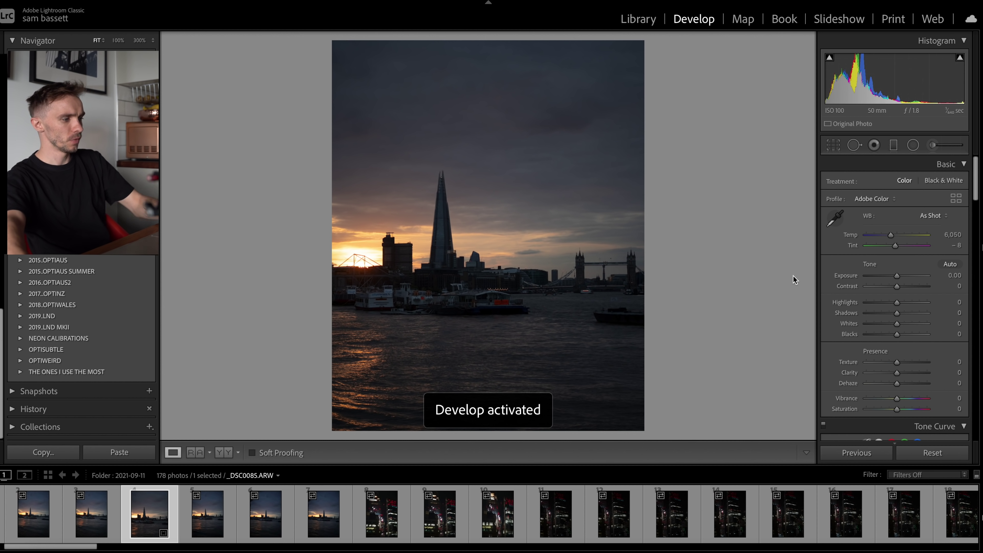
Try the 2015.OPTIAUS v003 preset with Exposure +1.00 and Shadows +86, comparing against the original
click(20, 261)
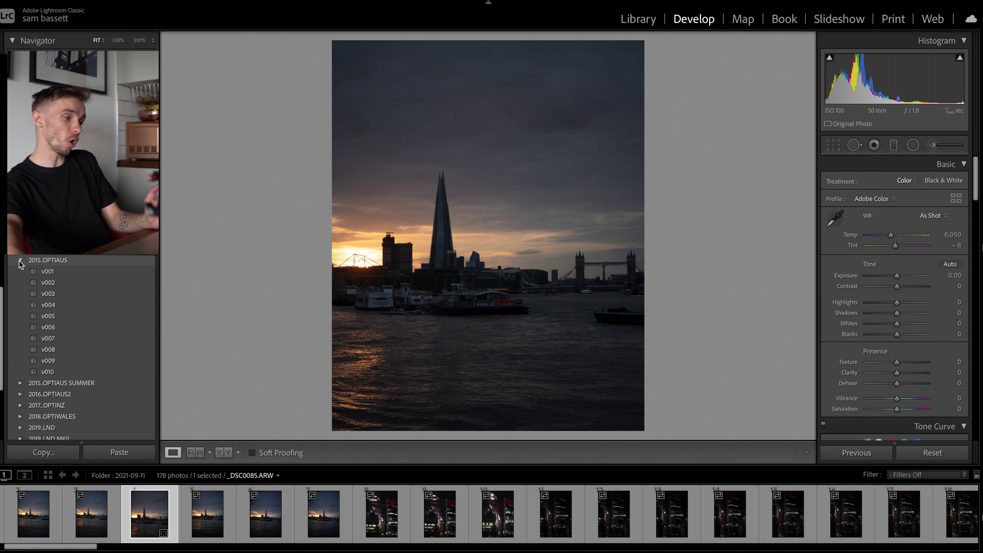
click(75, 295)
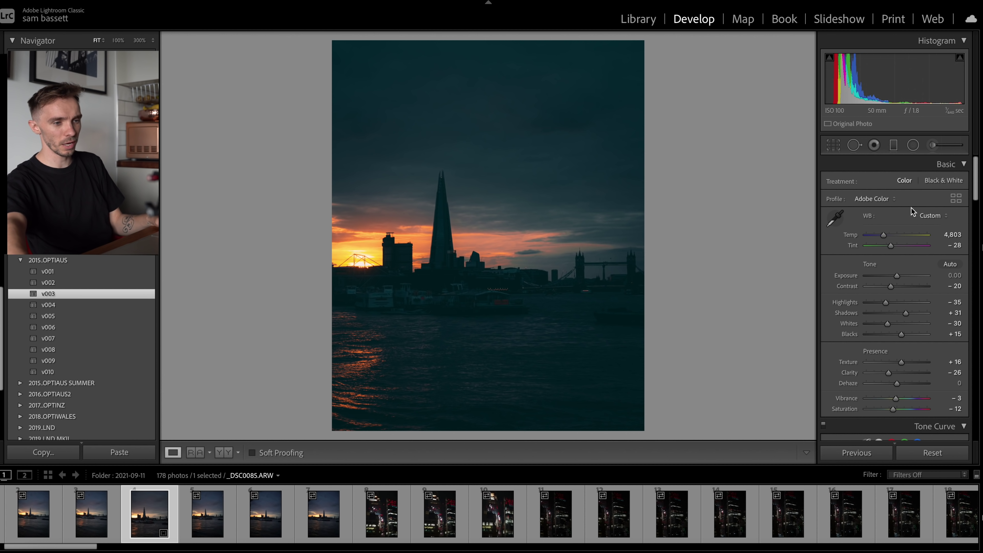
drag(897, 279, 901, 279)
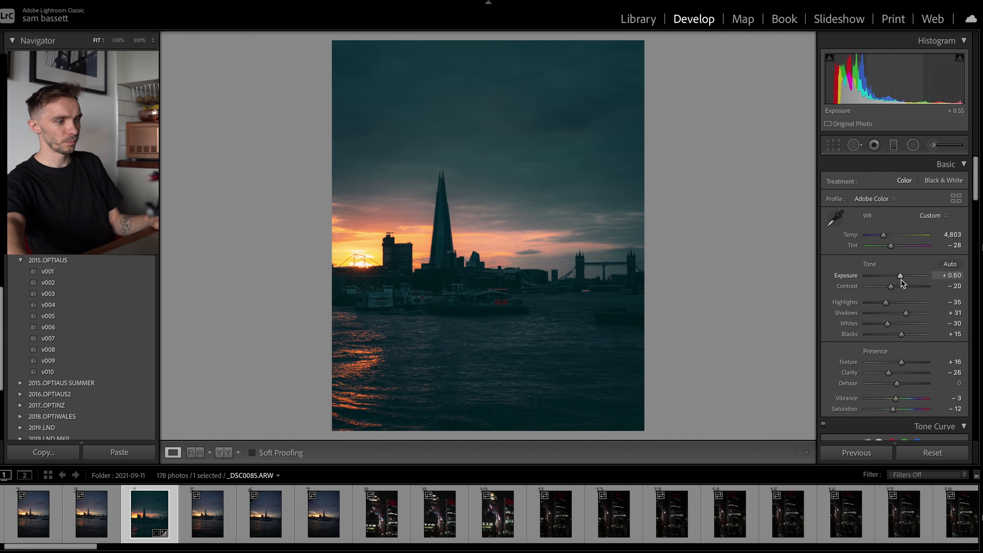
drag(908, 314, 908, 338)
drag(885, 302, 876, 304)
drag(889, 247, 887, 239)
key(backslash)
key(backslash)
key(backslash)
key(backslash)
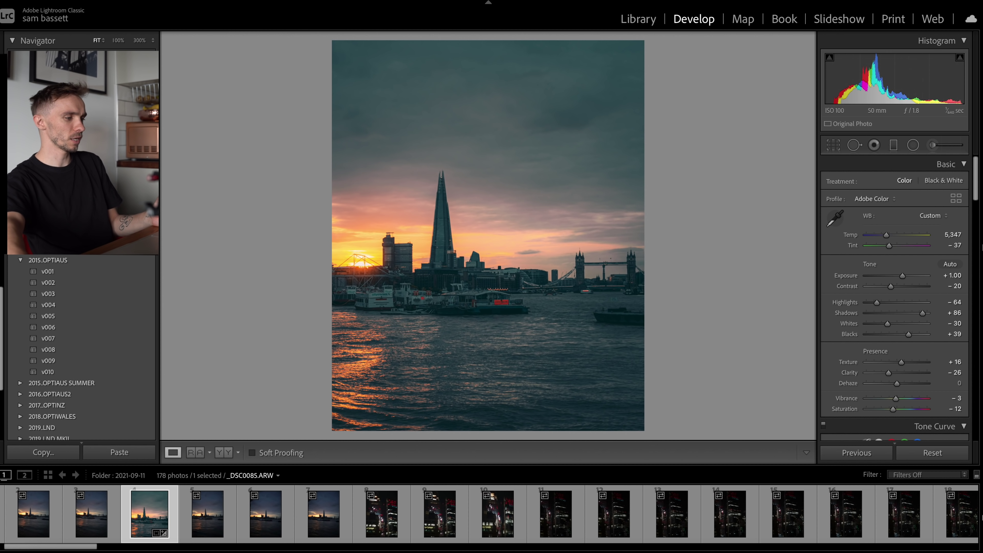
key(backslash)
key(backslash)
Apply the DEEPBLUE preset, lifting Shadows to +98 and Blacks to +42, and warming Temp to 6,980
click(20, 259)
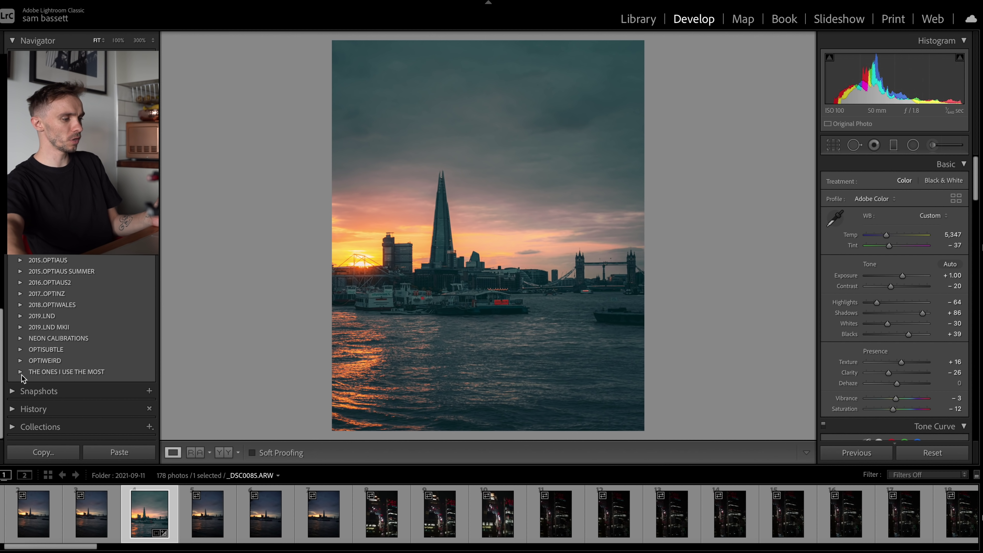
click(21, 372)
click(84, 416)
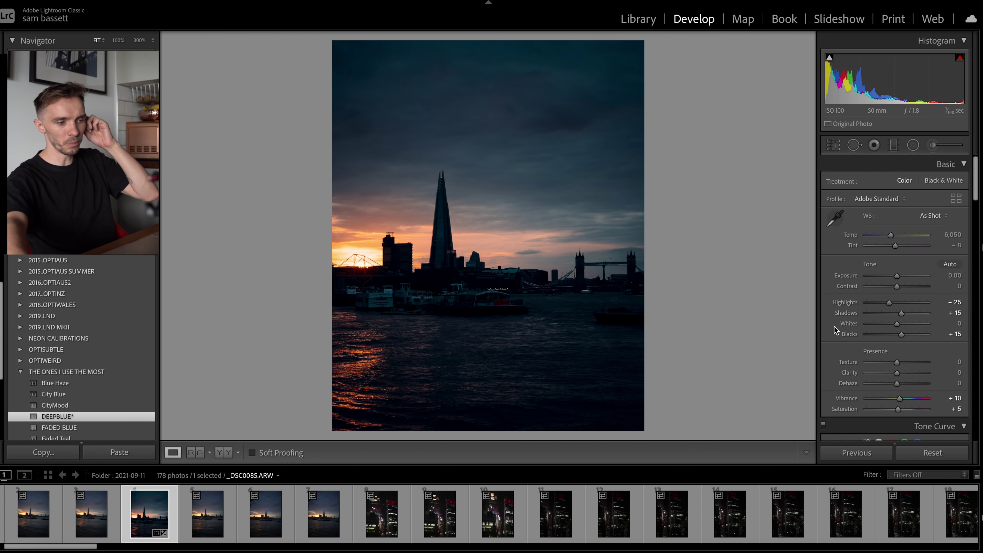
drag(908, 311, 908, 334)
click(913, 334)
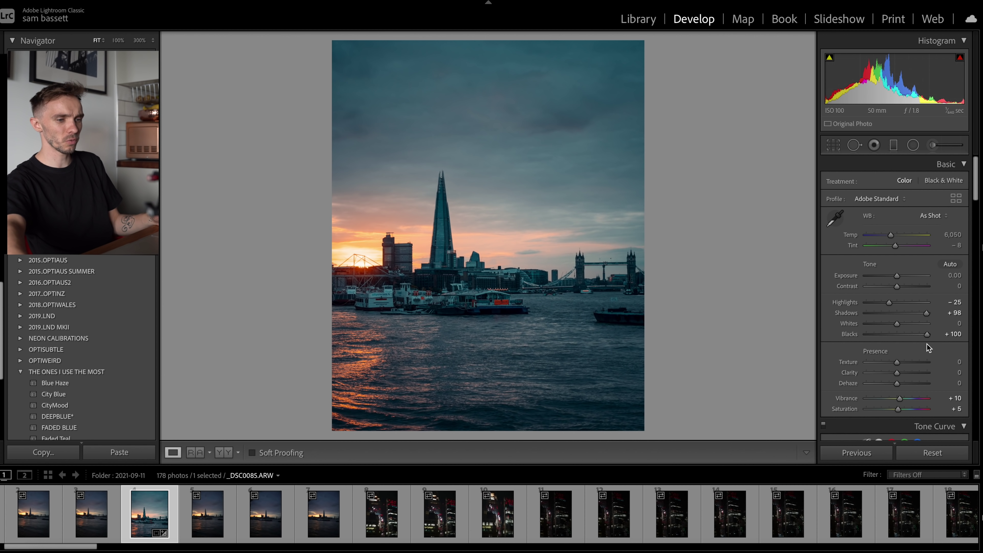
drag(896, 237, 903, 238)
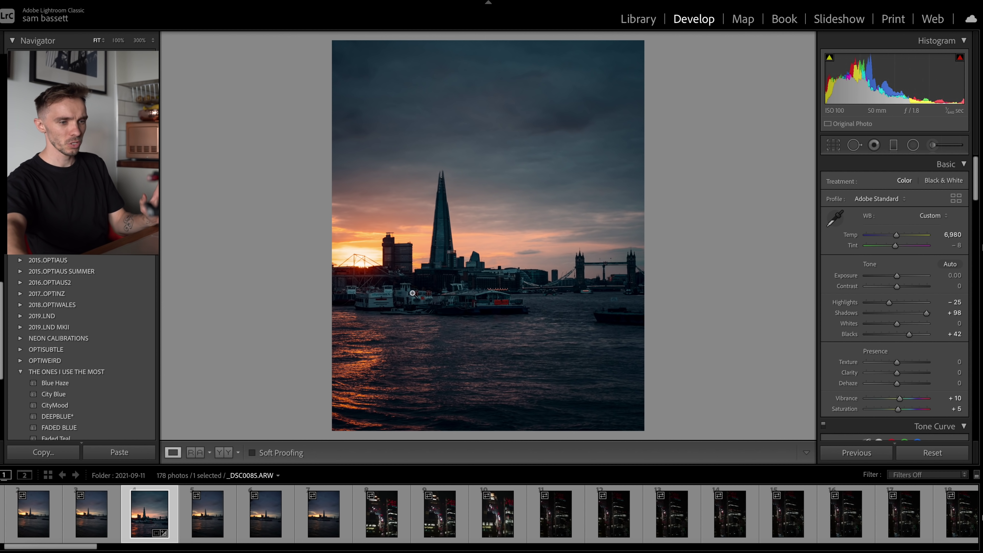
Reset all edits and re-crop the skyline to a 4 x 5 frame
click(928, 452)
key(r)
click(934, 186)
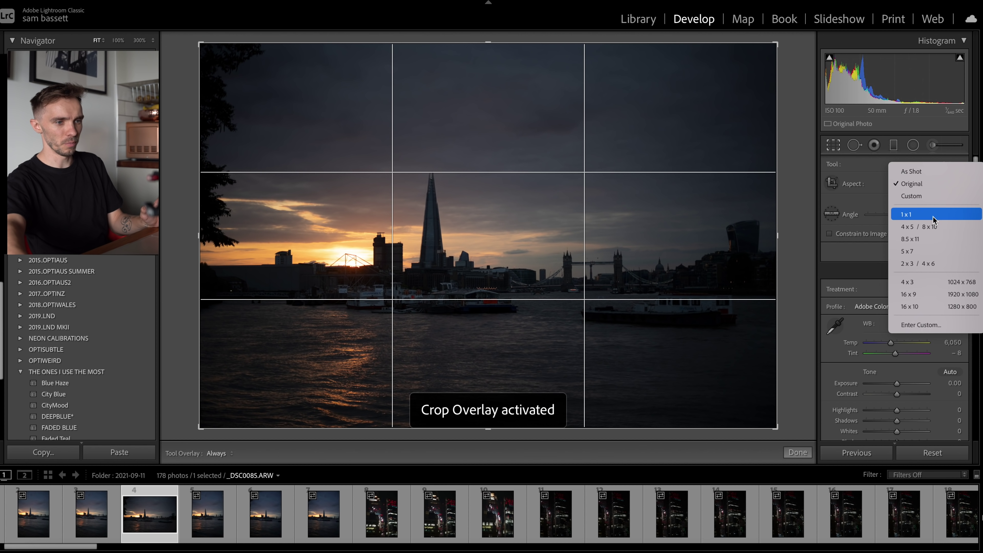
click(935, 231)
click(937, 192)
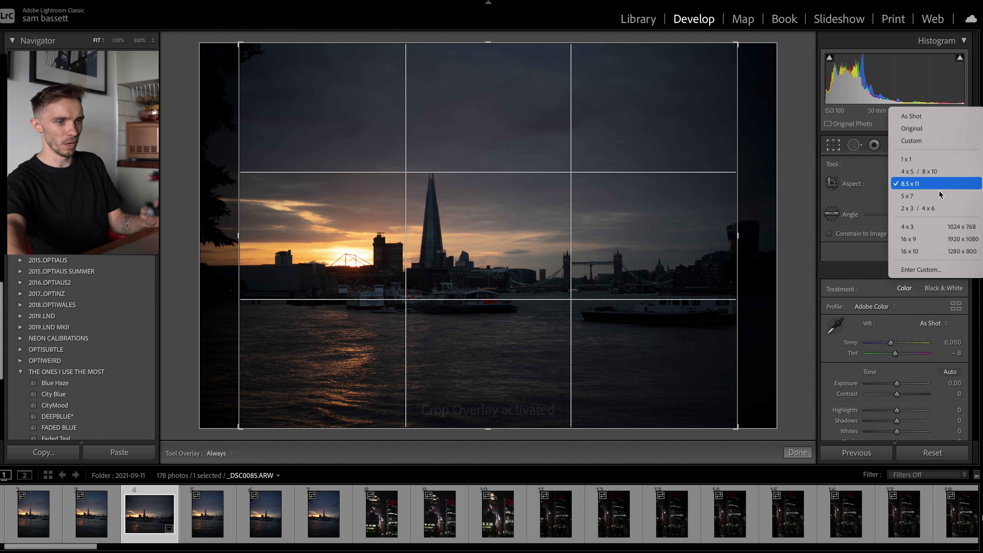
click(936, 171)
drag(560, 263, 543, 274)
click(831, 151)
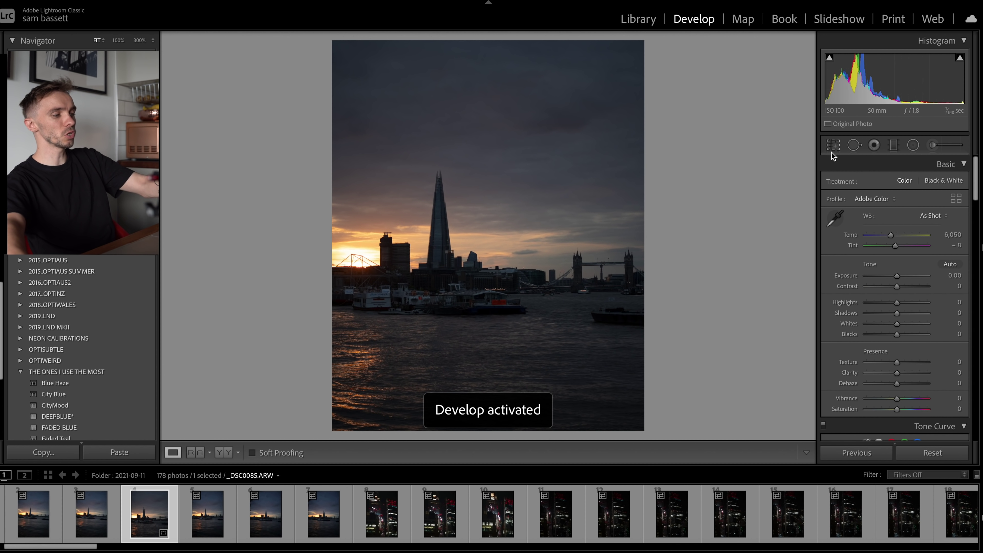
Set Contrast +33, Highlights −32, Shadows +61, Blacks +53, Dehaze +26 and Temp 7,263
click(21, 370)
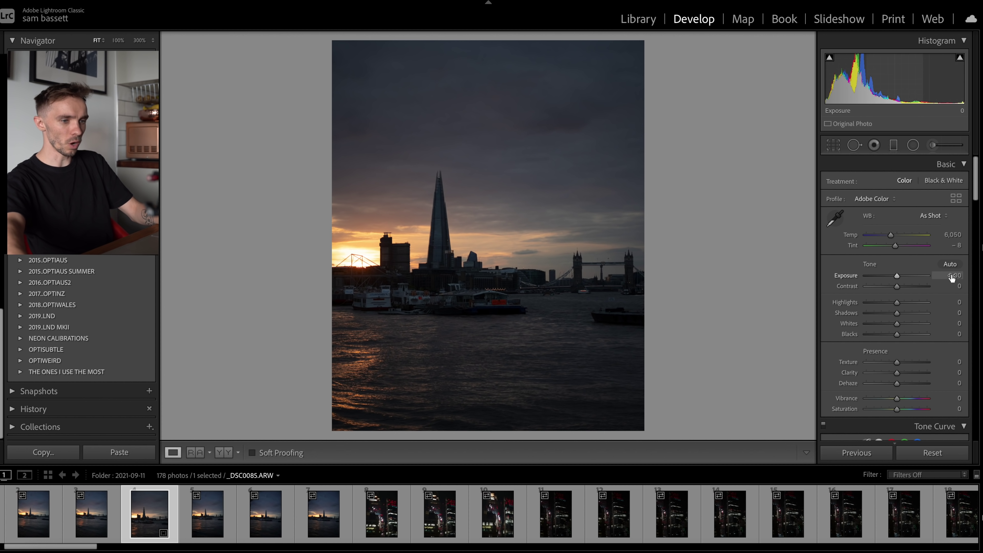
drag(903, 315, 912, 334)
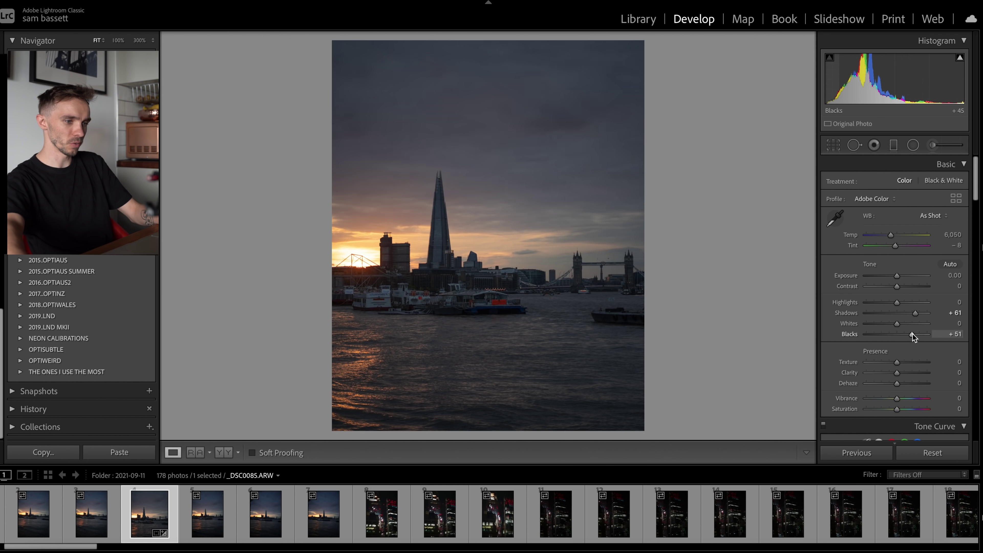
drag(898, 285, 887, 303)
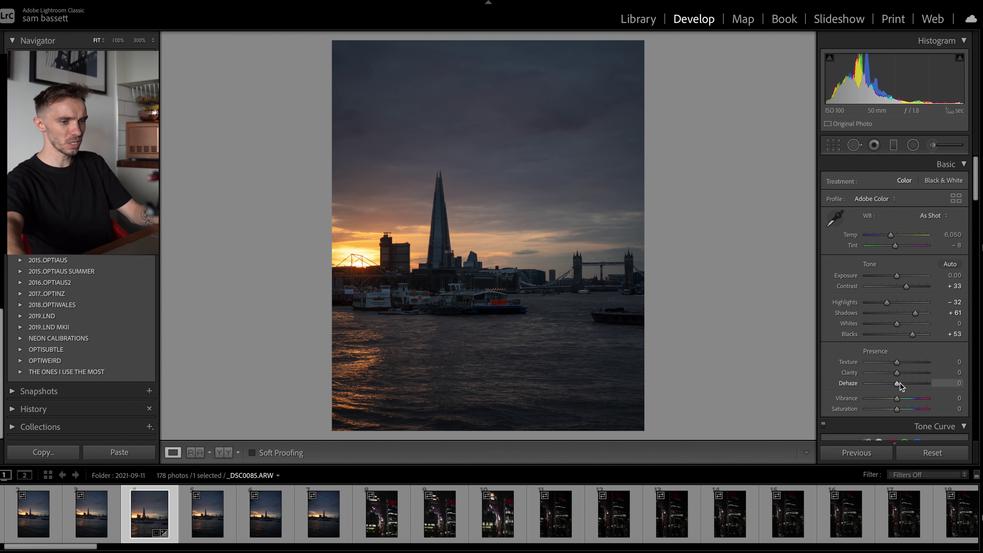
drag(900, 383, 904, 384)
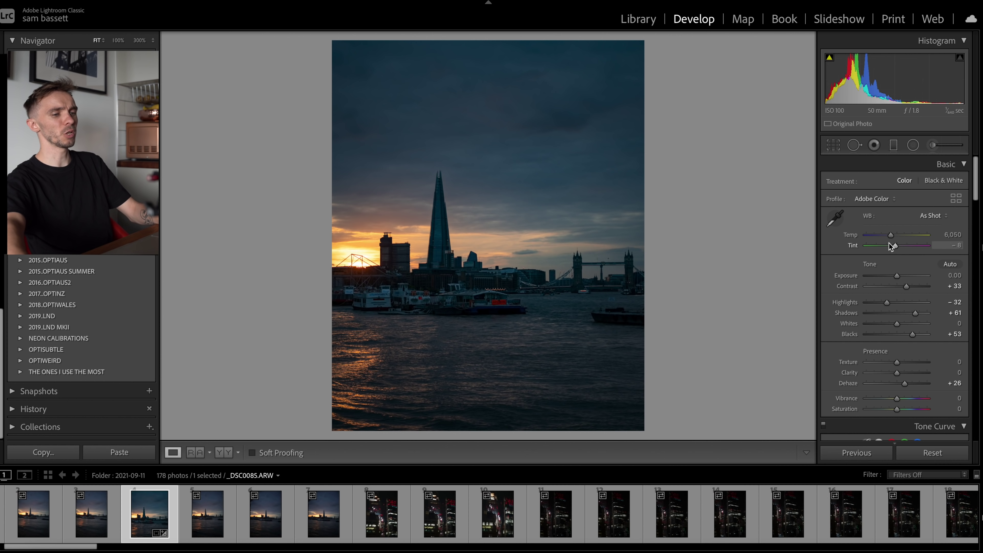
drag(891, 235, 899, 235)
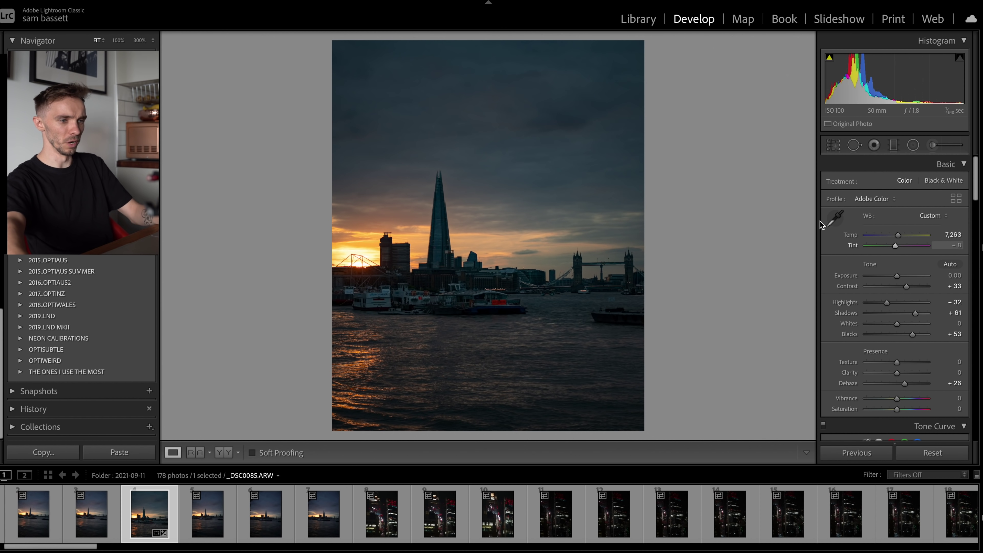
scroll(903, 337, down, 1)
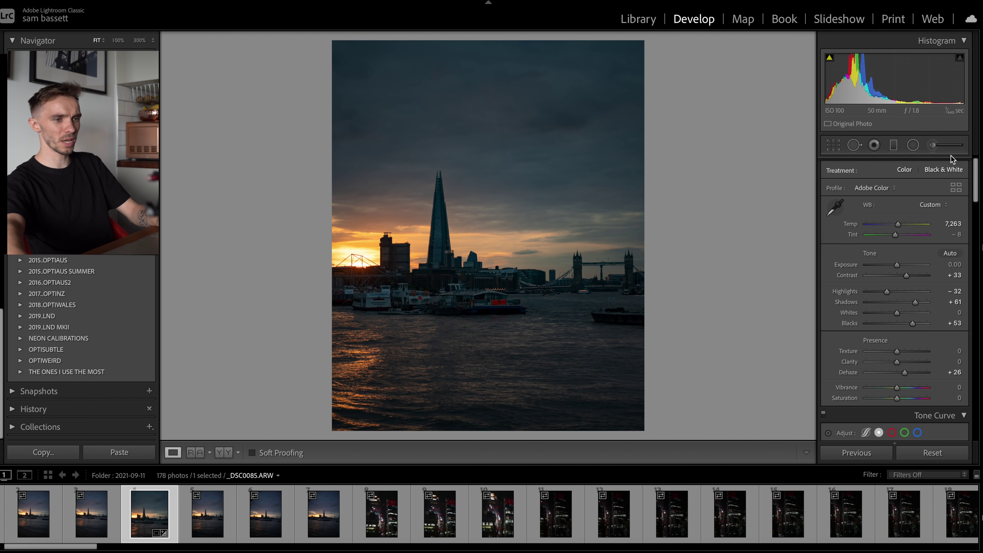
Paint an Adjustment Brush with about 0.97 exposure over the water
click(933, 146)
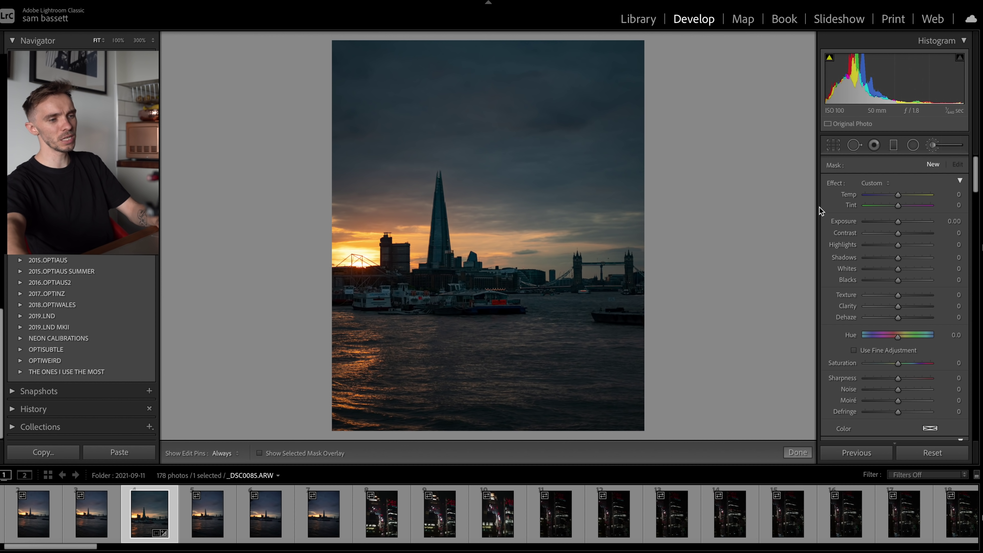
click(932, 221)
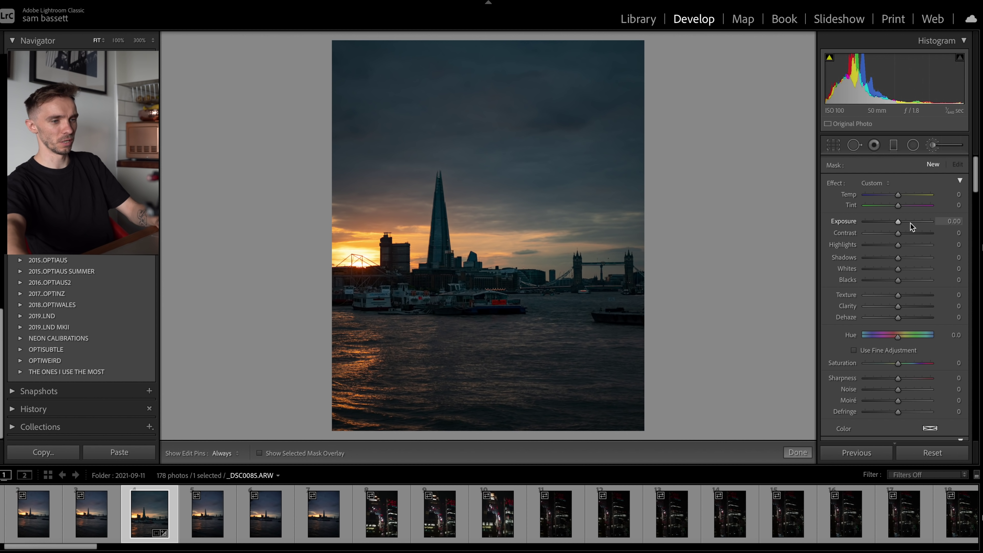
drag(909, 223, 904, 222)
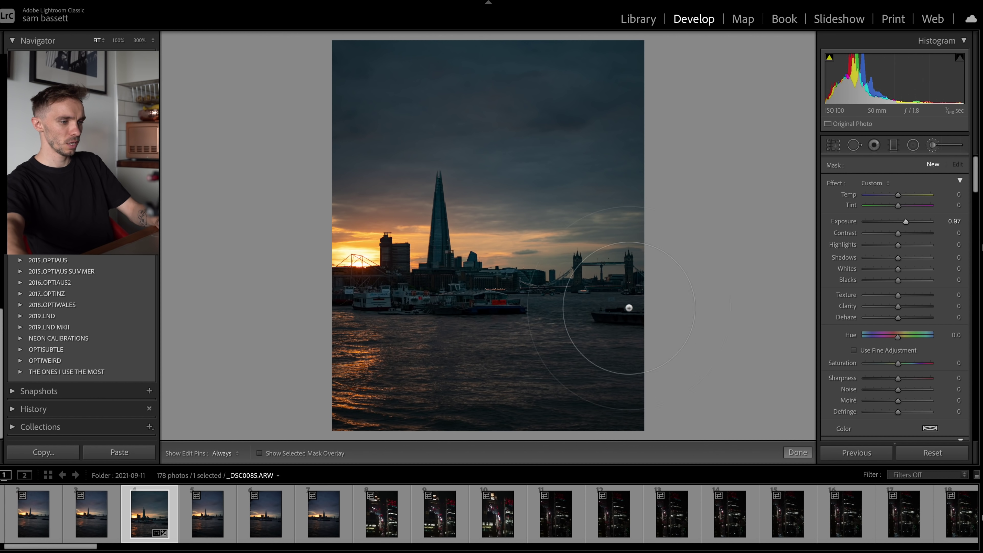
key(h)
mouse_move(590, 343)
mouse_down()
mouse_move(575, 369)
mouse_move(428, 427)
mouse_move(502, 351)
mouse_move(387, 306)
mouse_move(406, 286)
mouse_move(581, 294)
mouse_move(450, 312)
mouse_move(371, 224)
mouse_move(603, 216)
mouse_move(612, 202)
mouse_move(622, 297)
mouse_move(514, 271)
mouse_move(407, 306)
mouse_move(398, 377)
mouse_up()
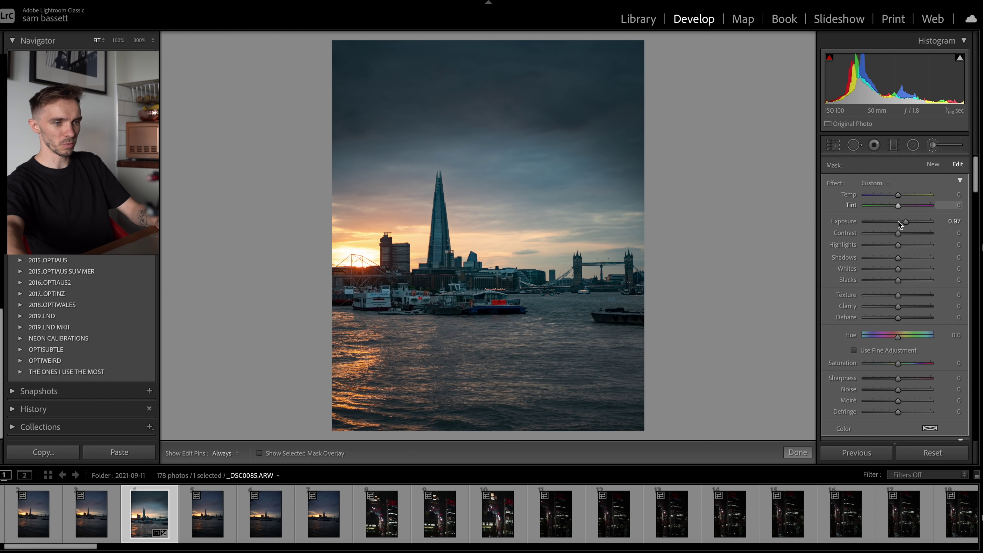
Refine the brush: Exposure 1.35, Temp 15, Highlights −7, Shadows 14, Texture 16, Clarity 14
drag(898, 222, 909, 220)
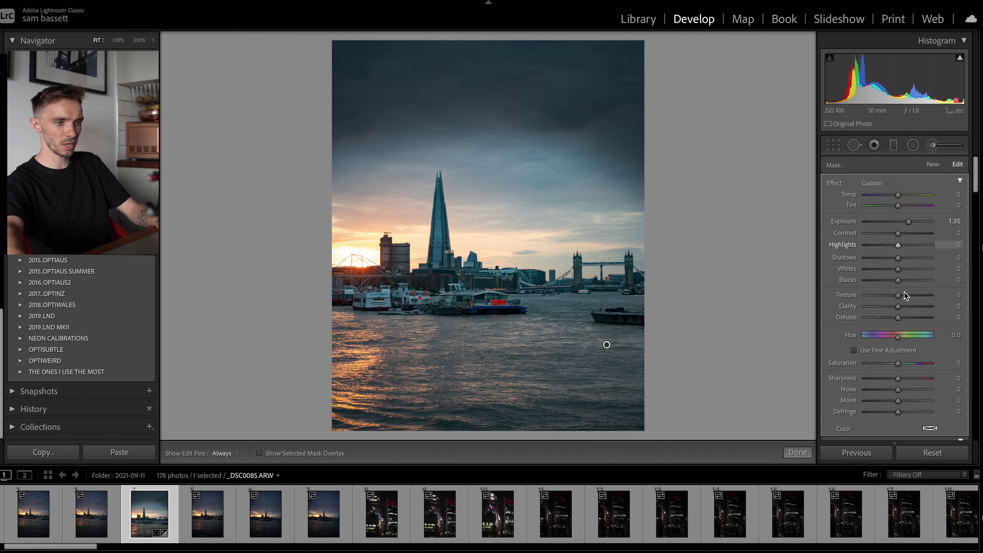
drag(898, 306, 904, 307)
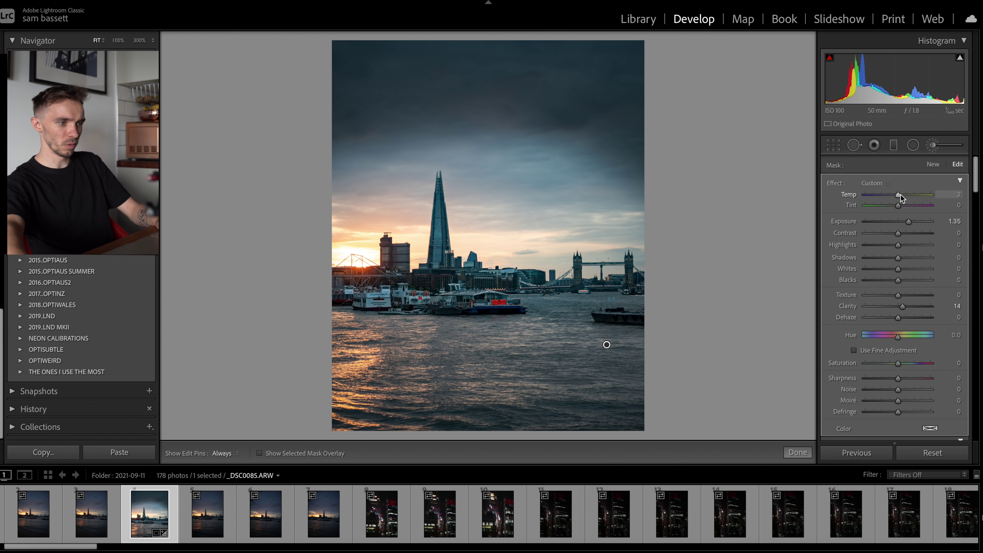
drag(901, 193, 903, 196)
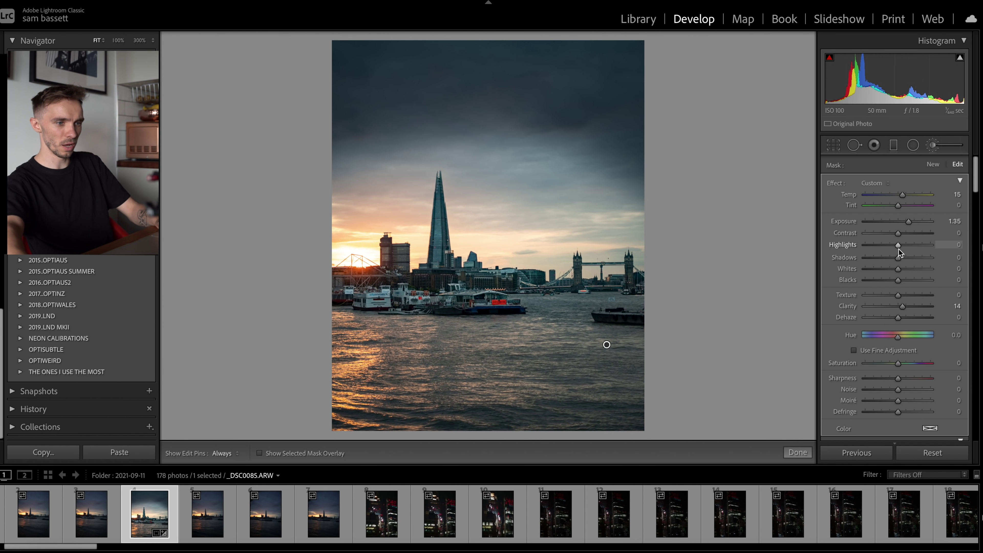
drag(897, 244, 902, 257)
drag(897, 295, 903, 297)
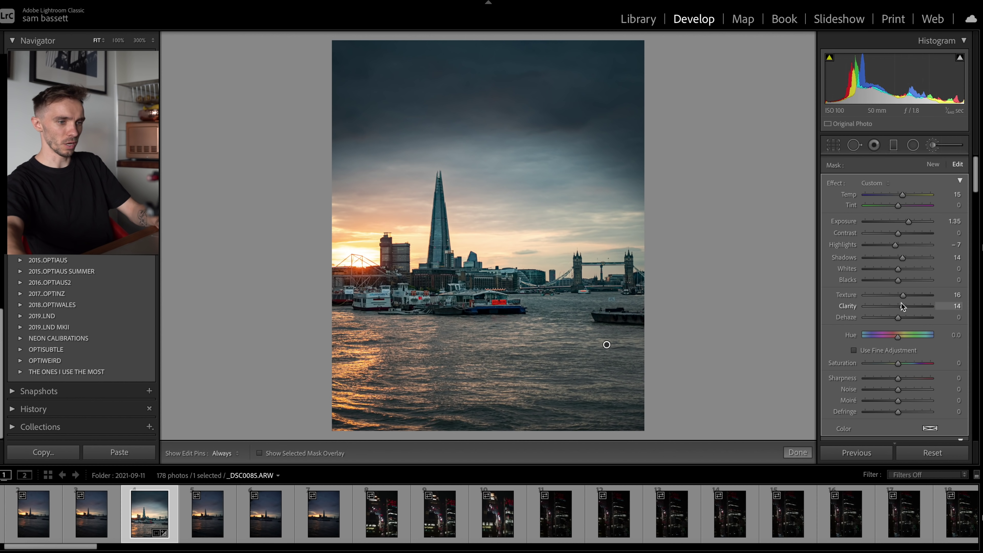
scroll(903, 337, down, 2)
scroll(913, 401, down, 3)
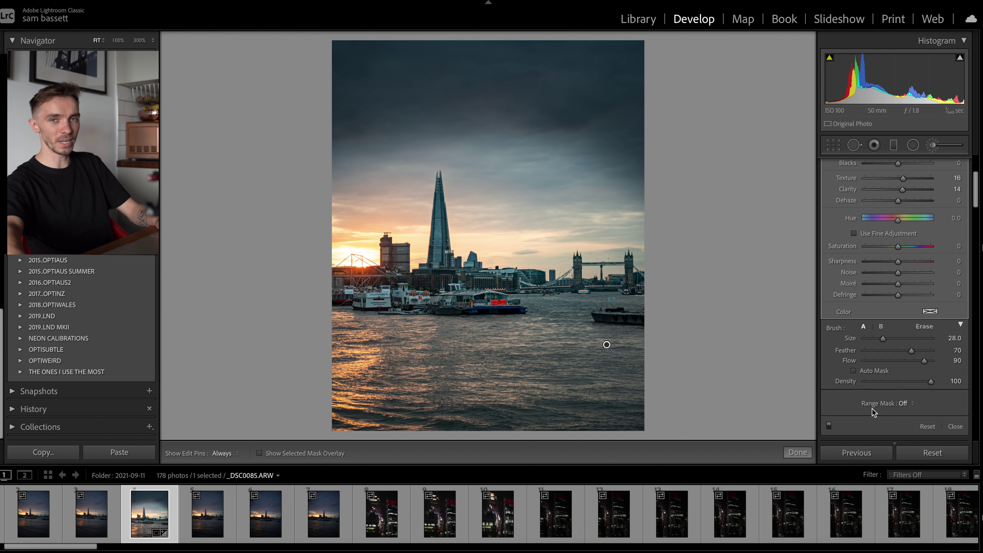
Add a Luminance range mask to the brush with range 0/48, previewing the mask overlay
click(918, 407)
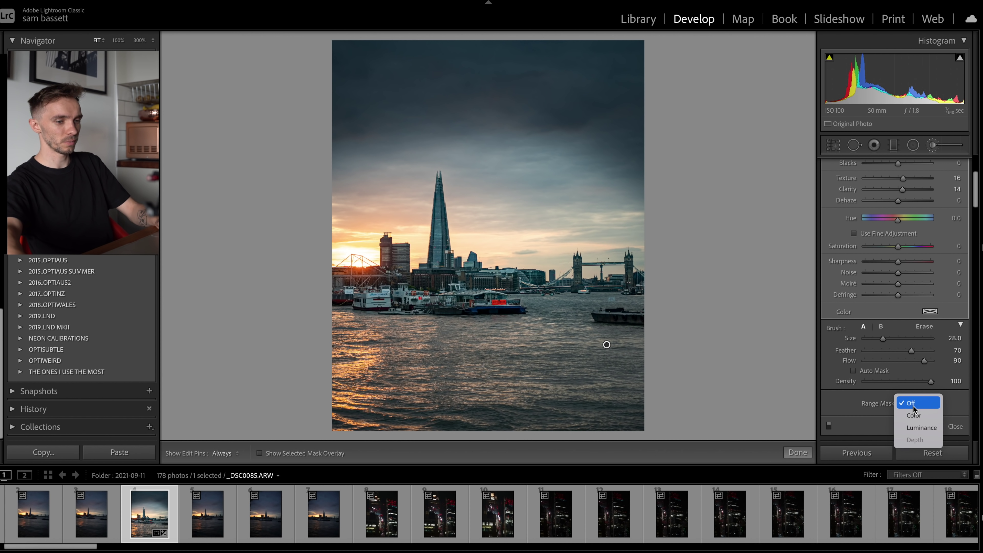
click(908, 428)
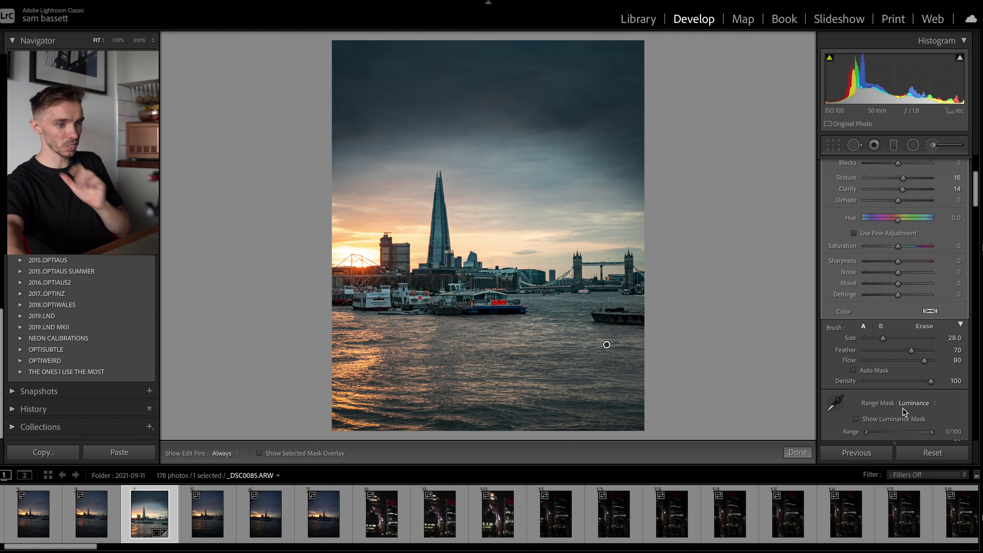
scroll(923, 395, down, 1)
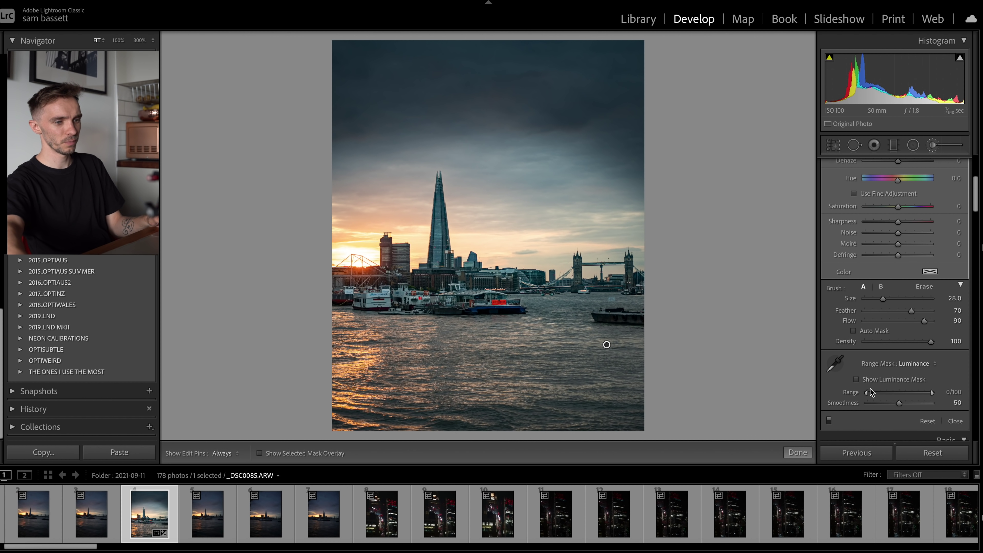
drag(886, 396, 861, 399)
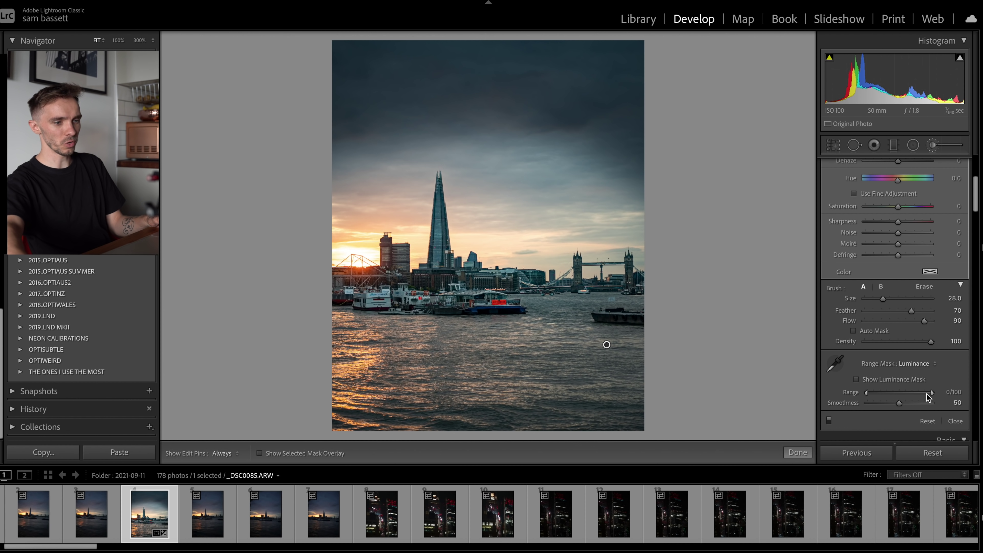
drag(931, 392, 925, 393)
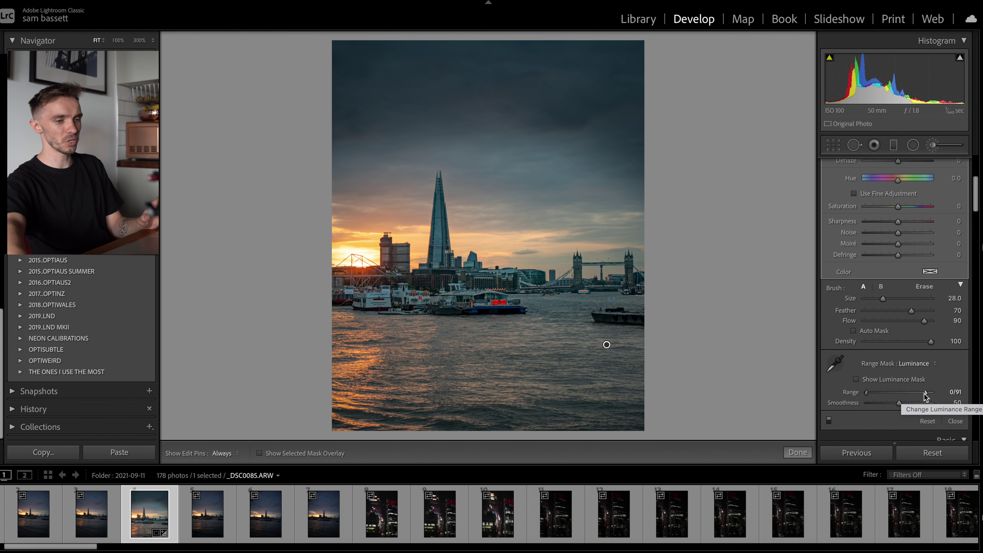
mouse_move(924, 394)
mouse_down()
mouse_move(915, 397)
mouse_move(928, 392)
mouse_up()
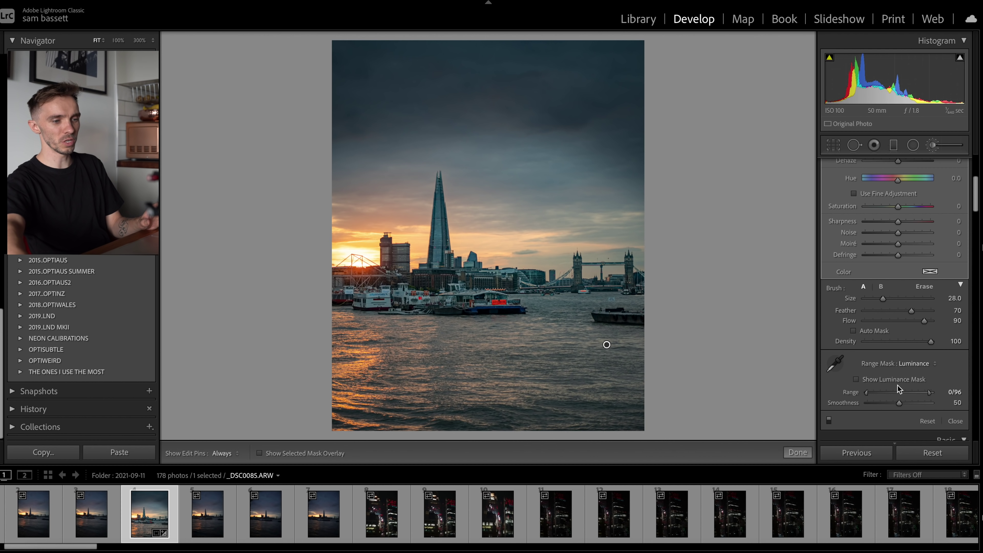
click(855, 379)
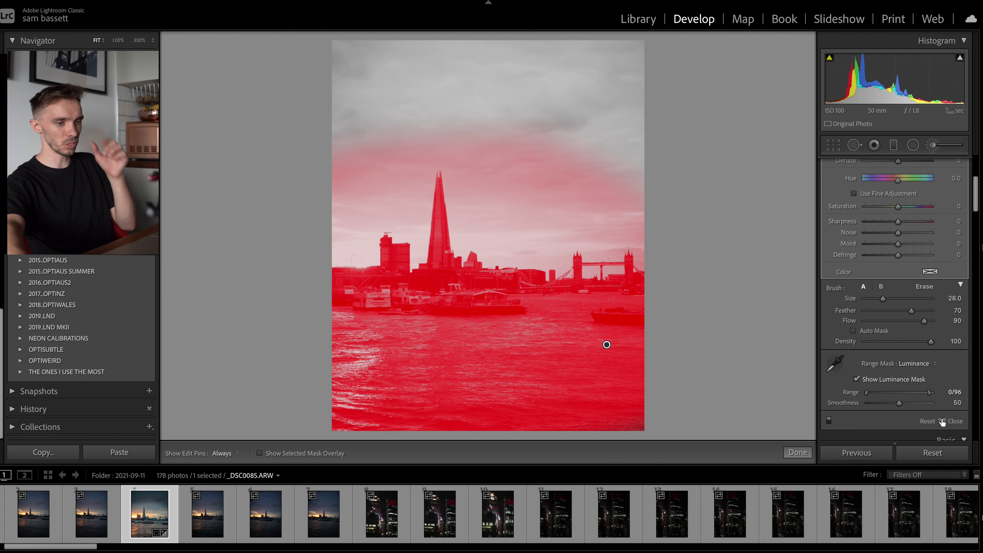
drag(928, 392, 897, 398)
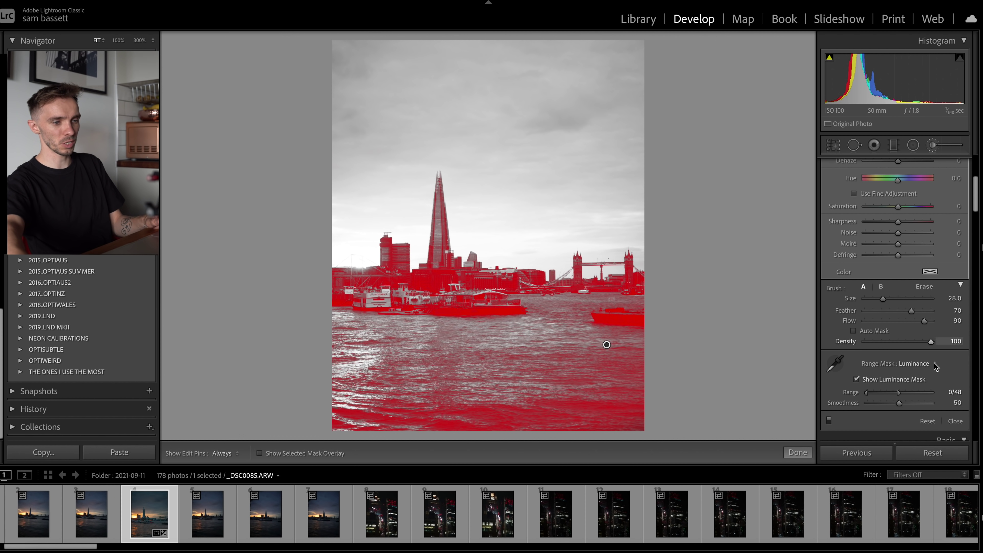
click(856, 380)
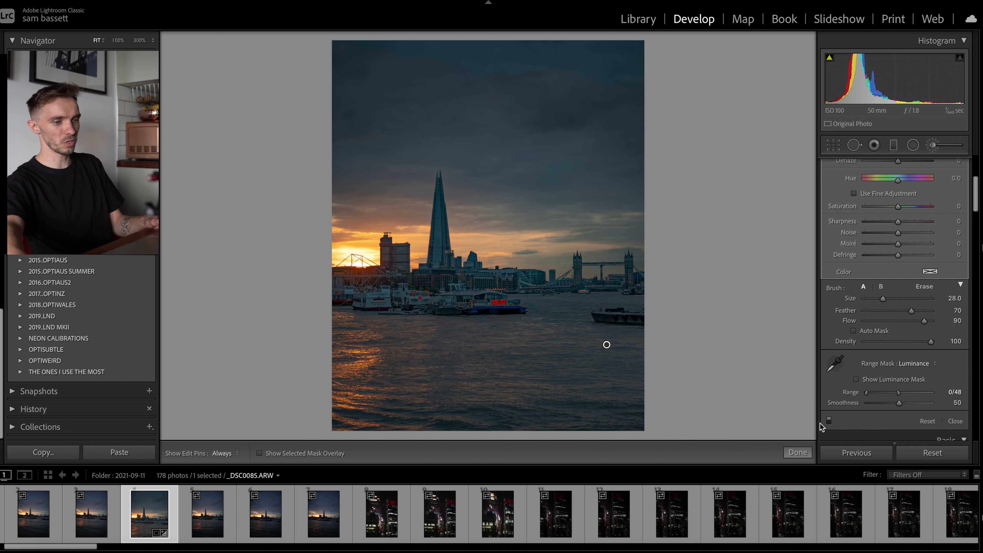
Compare brush on/off, then set brush Exposure 1.65, Contrast 62, Dehaze 15, Temp 40, Tint 42
click(828, 421)
click(829, 421)
click(828, 421)
click(828, 421)
scroll(908, 291, up, 5)
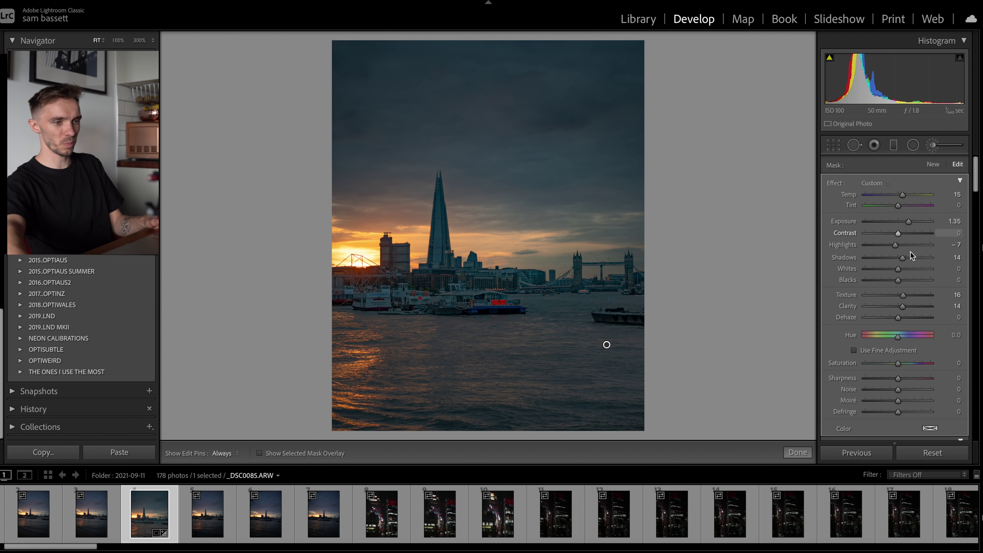
mouse_move(908, 233)
mouse_down()
mouse_move(917, 235)
mouse_move(910, 222)
mouse_up()
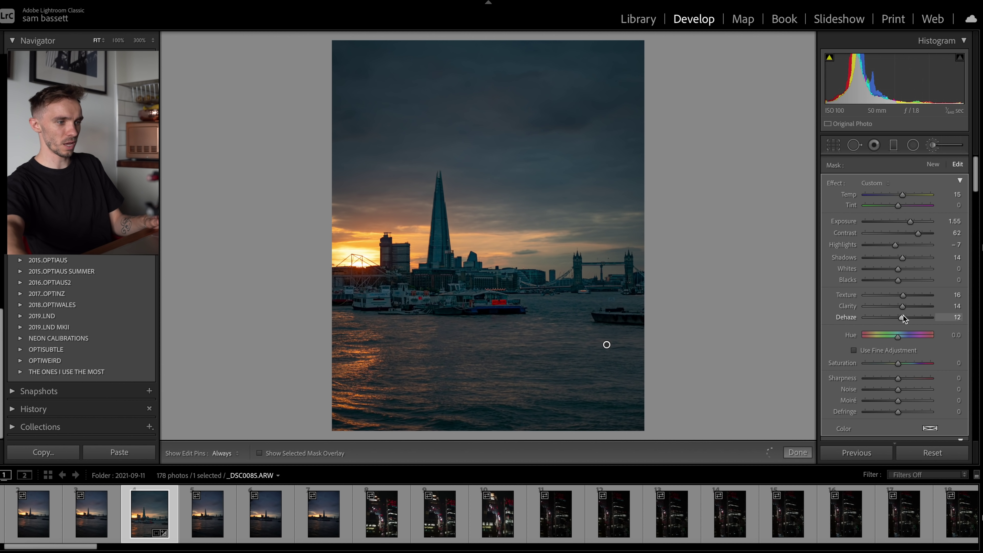
drag(904, 315, 905, 313)
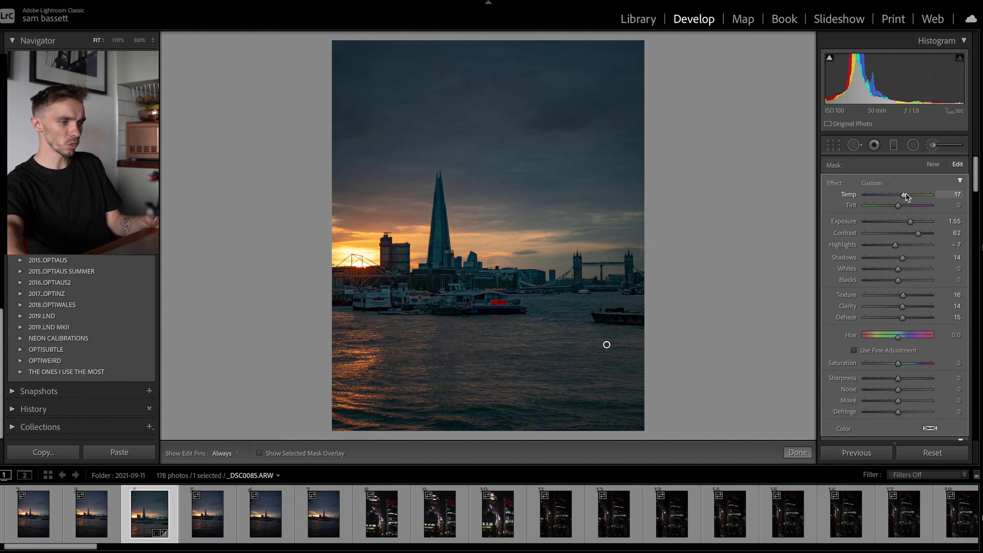
mouse_move(910, 195)
mouse_down()
mouse_move(917, 196)
mouse_move(899, 205)
mouse_move(911, 206)
mouse_up()
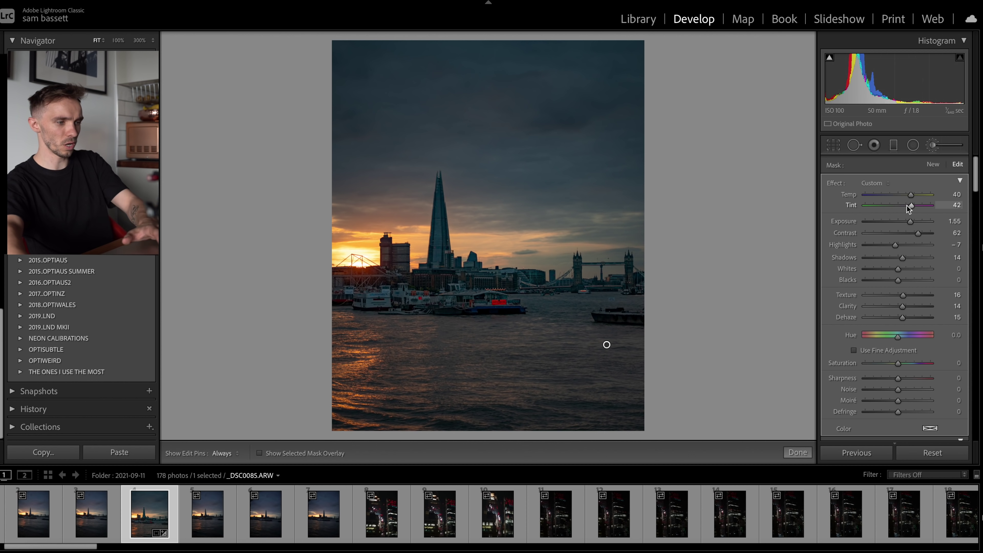
scroll(903, 319, down, 1)
scroll(903, 319, down, 2)
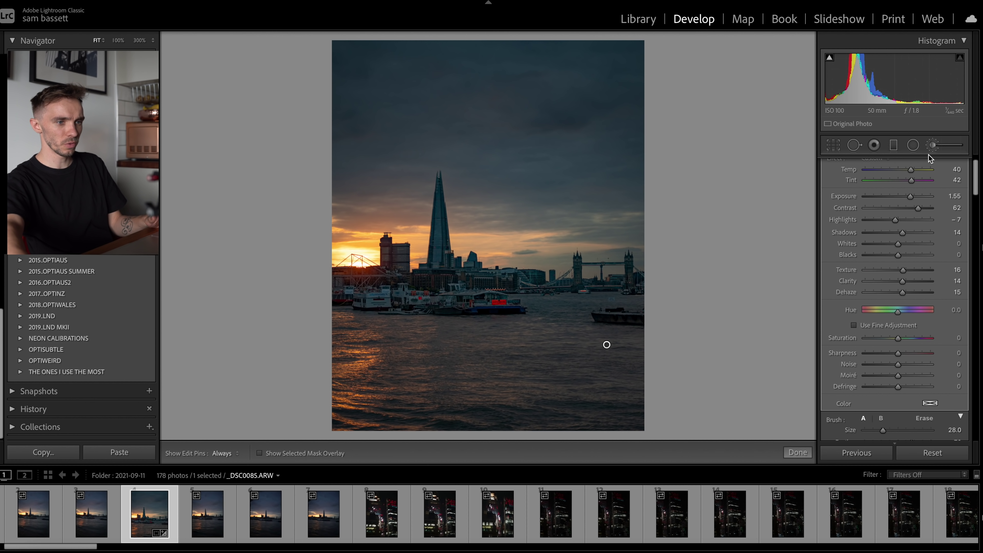
Finish the brush and inspect the tone curve's green and blue channels and HSL saturation
key(d)
scroll(919, 305, down, 5)
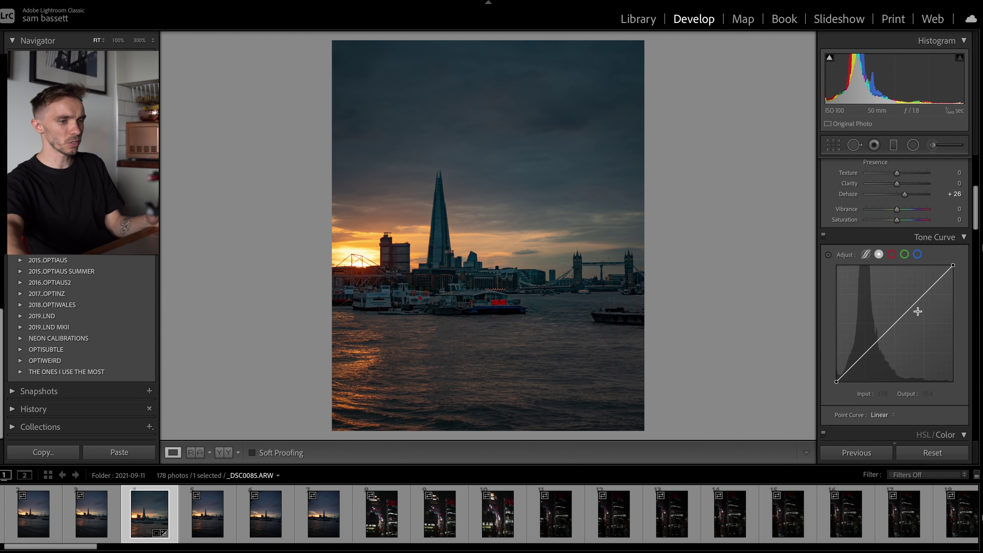
click(891, 254)
click(905, 254)
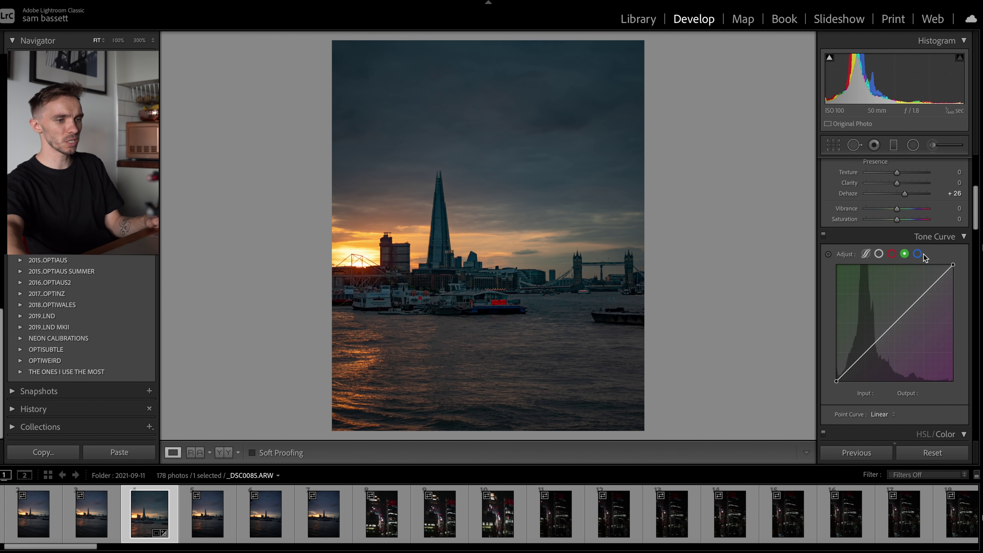
click(918, 254)
click(905, 253)
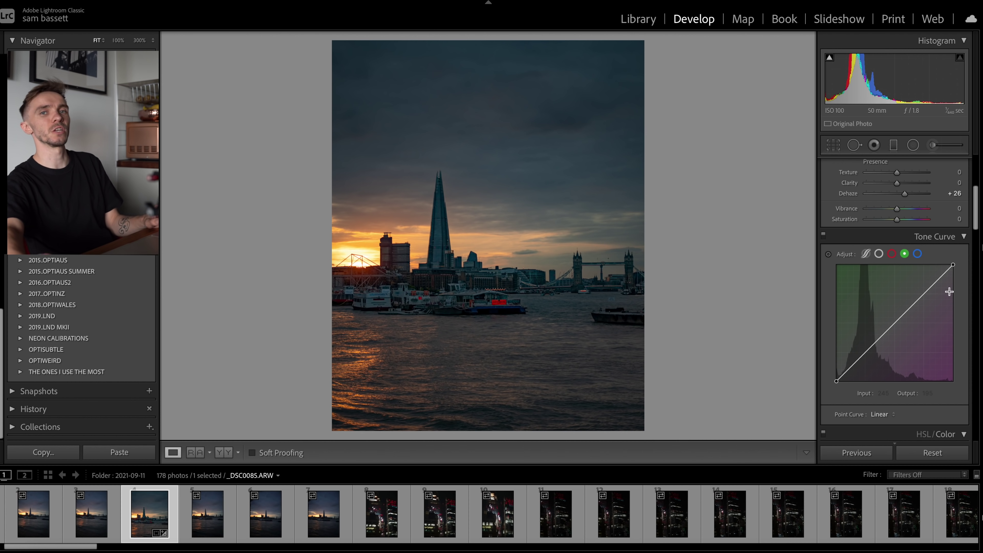
scroll(949, 291, down, 5)
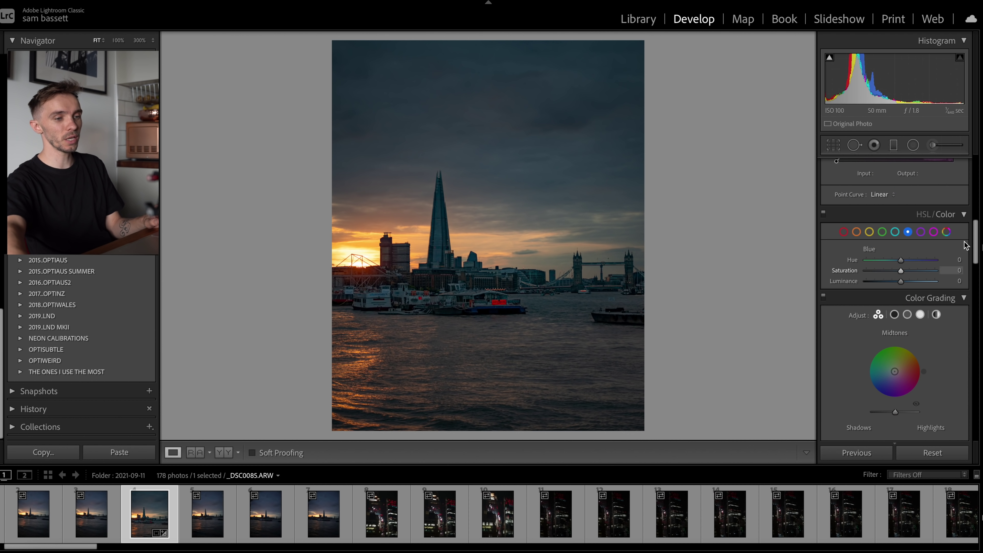
click(918, 212)
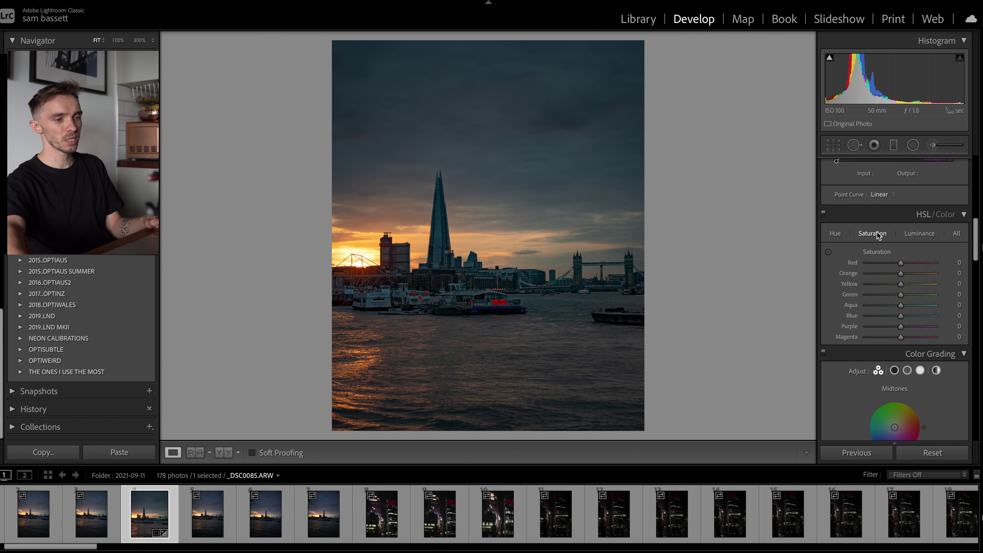
click(941, 215)
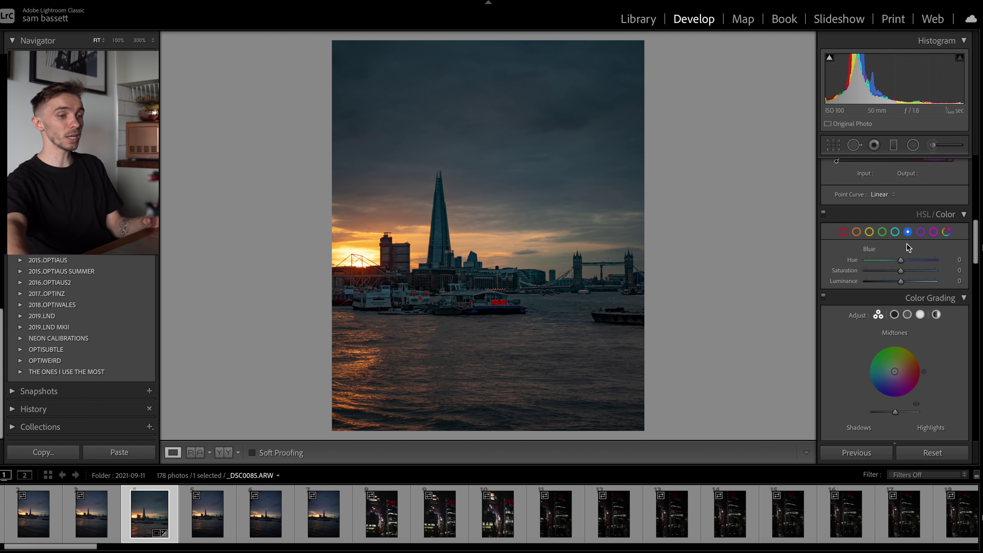
scroll(906, 244, up, 5)
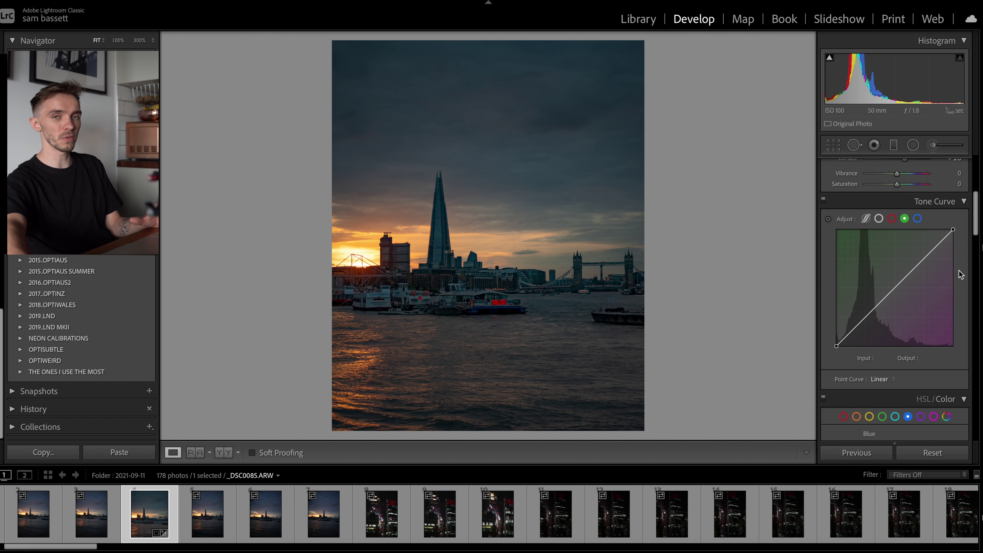
Shape the red channel into an S-curve: red pulled from shadows, midtones and highlights lifted
click(892, 219)
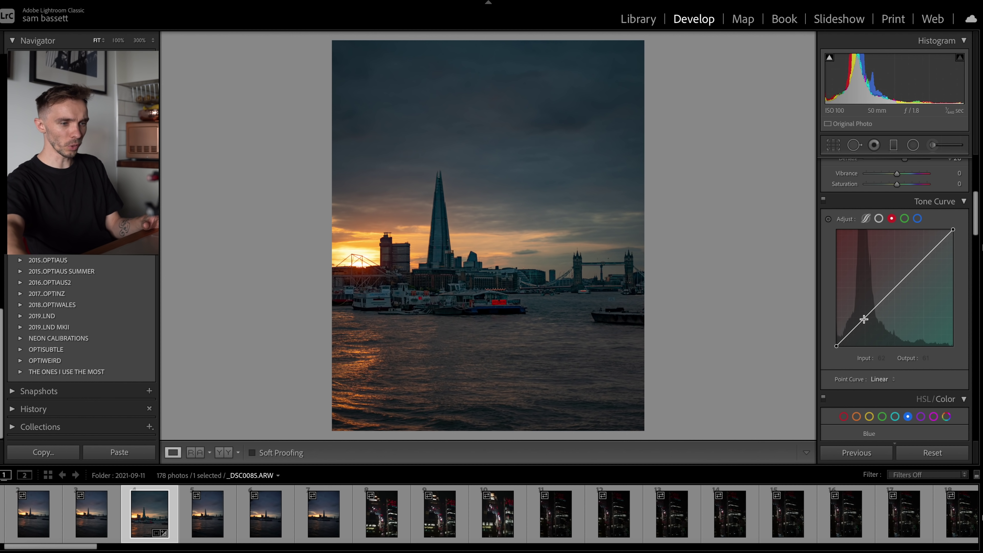
click(864, 319)
click(894, 288)
click(924, 257)
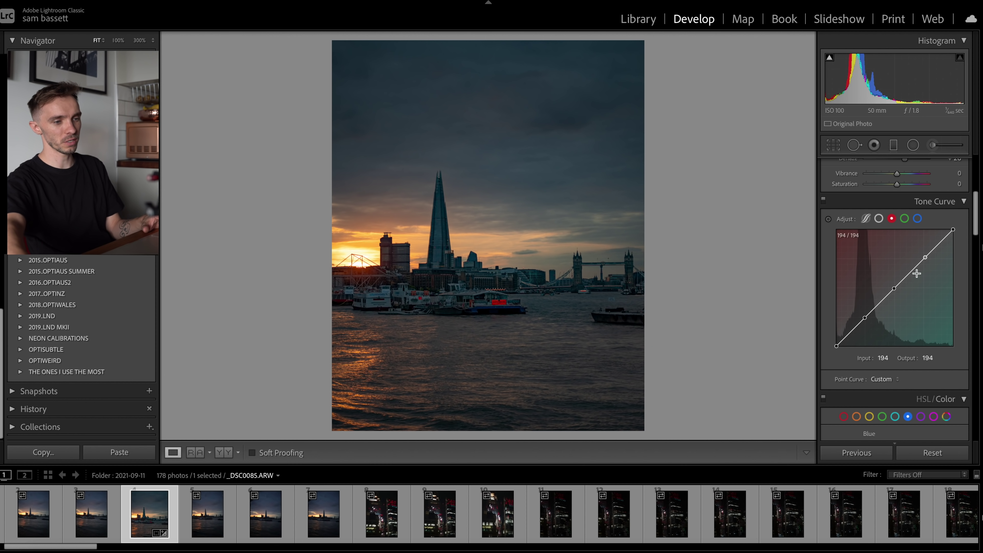
click(865, 318)
drag(865, 318, 836, 343)
drag(894, 289, 892, 287)
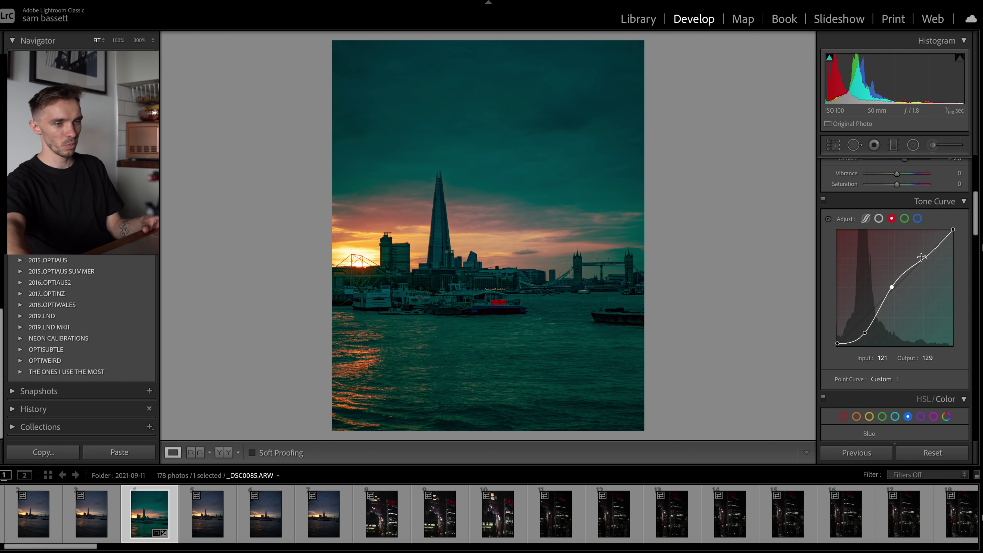
drag(924, 258, 957, 237)
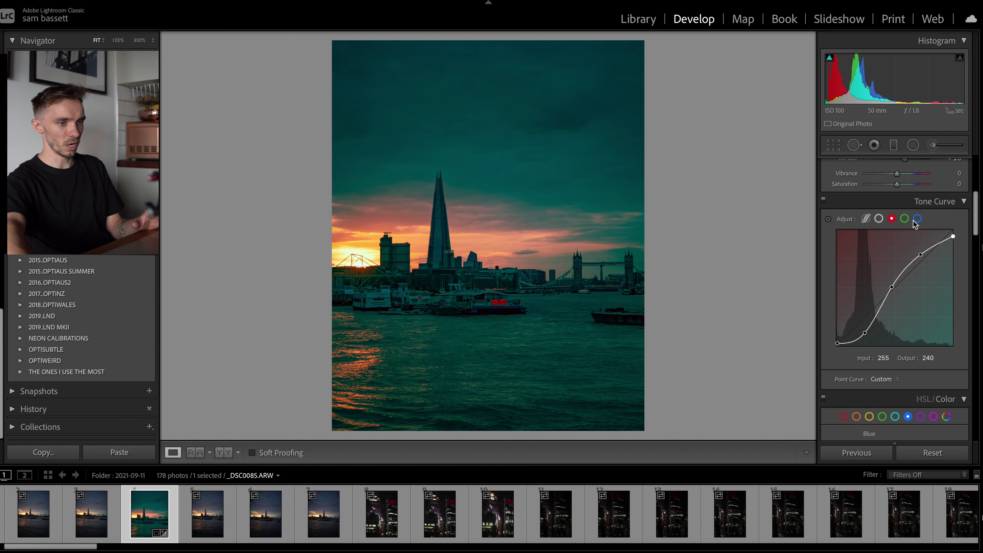
Bend the green channel into an S-curve with black at 0/9 and white lowered to 255/241
click(904, 219)
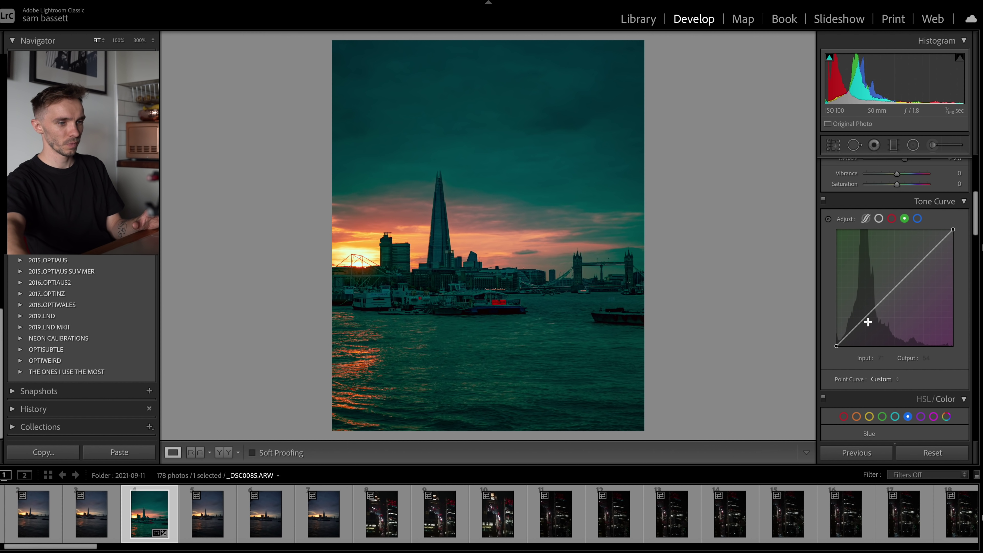
drag(864, 321, 866, 324)
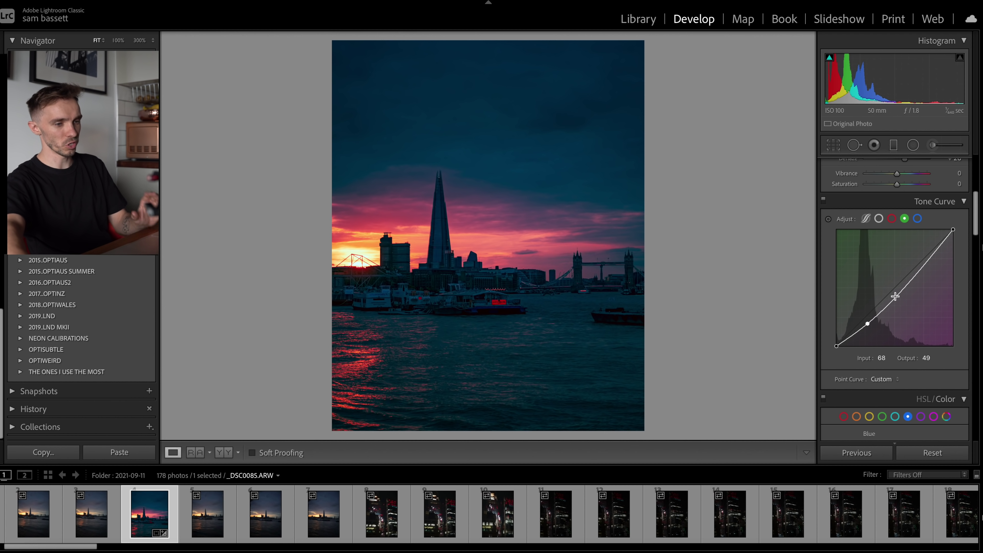
drag(893, 294, 894, 287)
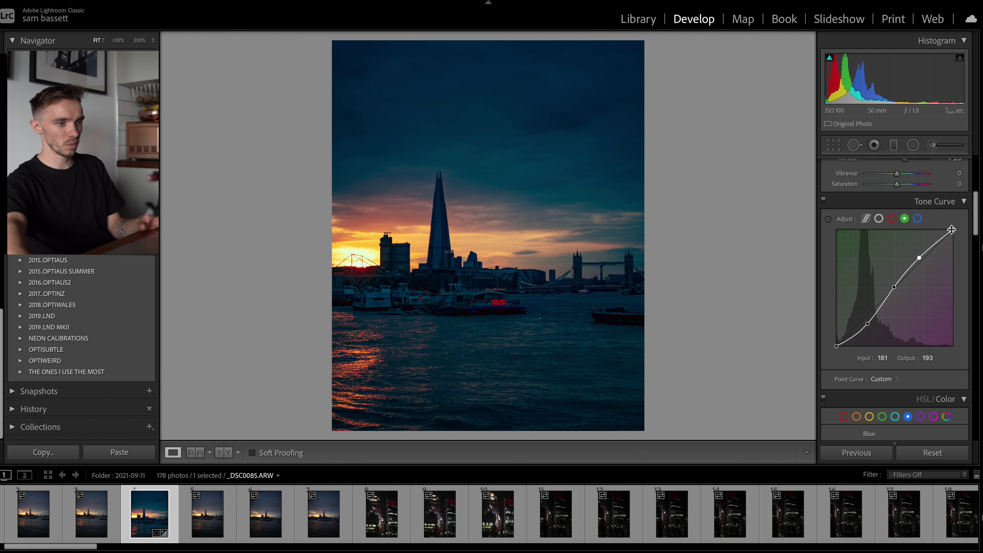
drag(952, 229, 953, 236)
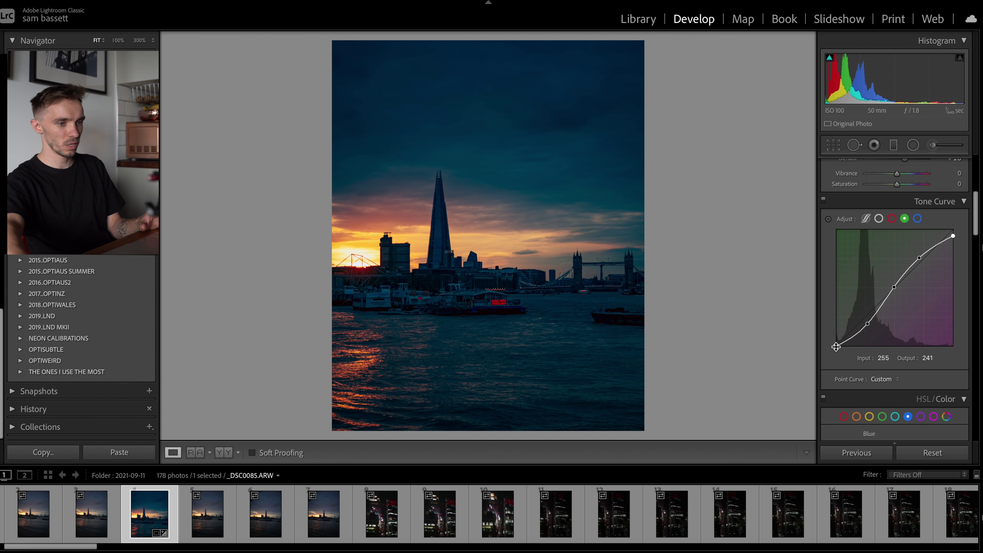
drag(835, 346, 861, 330)
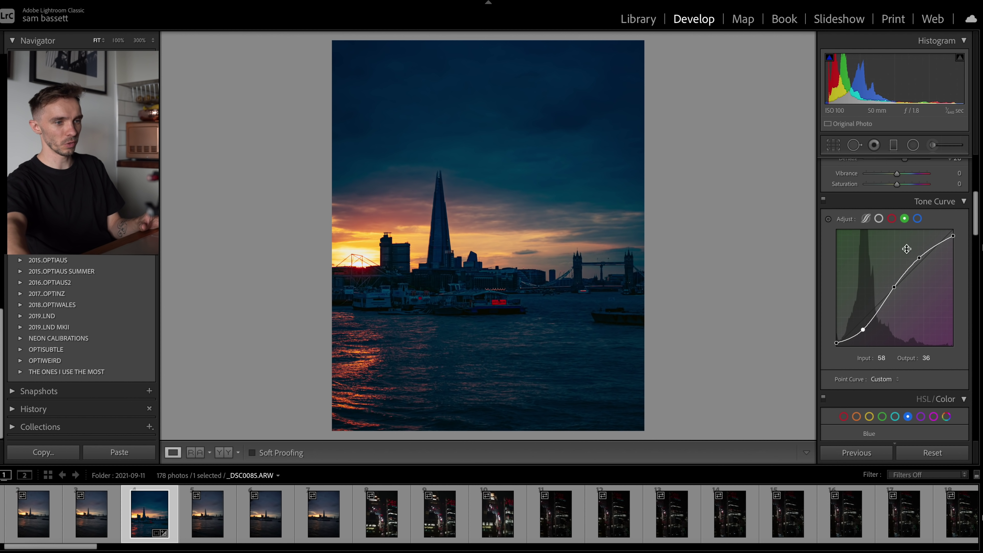
Shape the blue channel curve with darker shadows, lifted highlights and white point 255/247
click(917, 218)
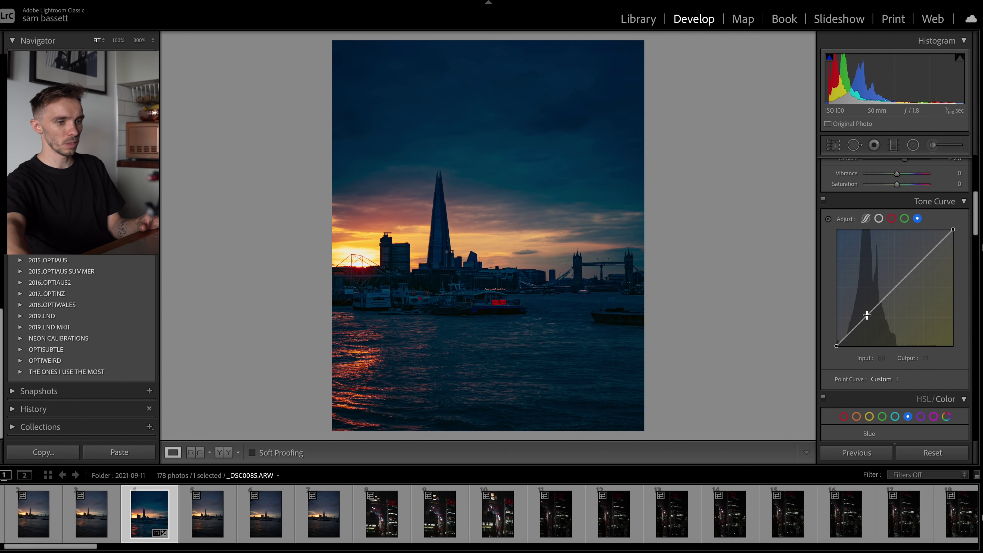
click(893, 289)
click(922, 263)
drag(865, 317, 866, 322)
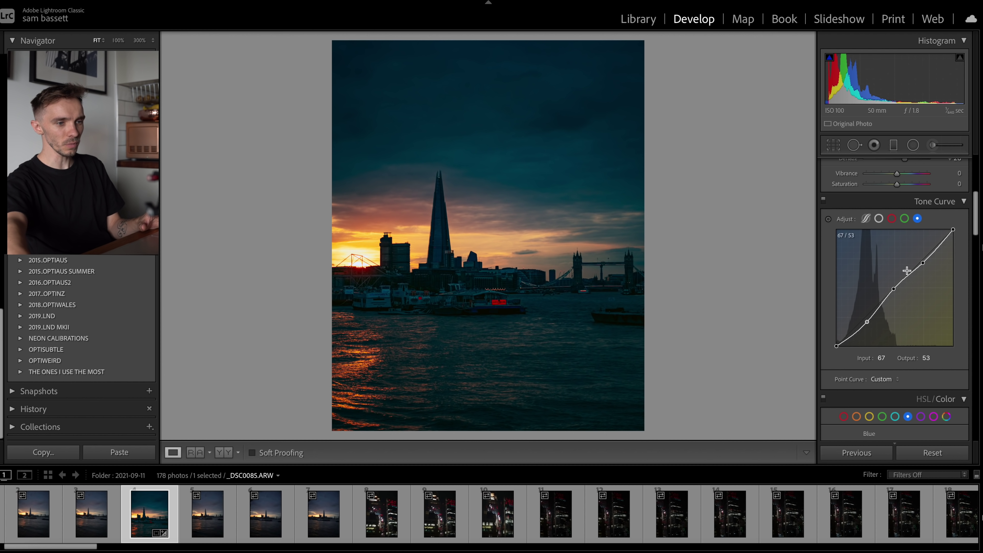
drag(923, 262, 953, 233)
scroll(823, 226, up, 1)
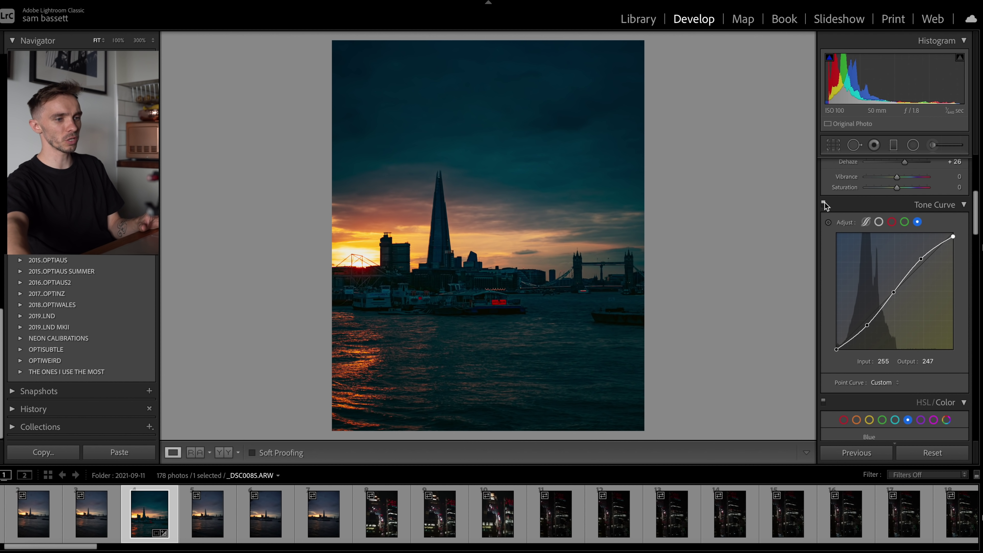
click(825, 203)
click(825, 202)
click(824, 202)
click(824, 202)
Lower global Contrast to −14, compare with the curve toggled, and return to the RGB curve
scroll(890, 294, up, 5)
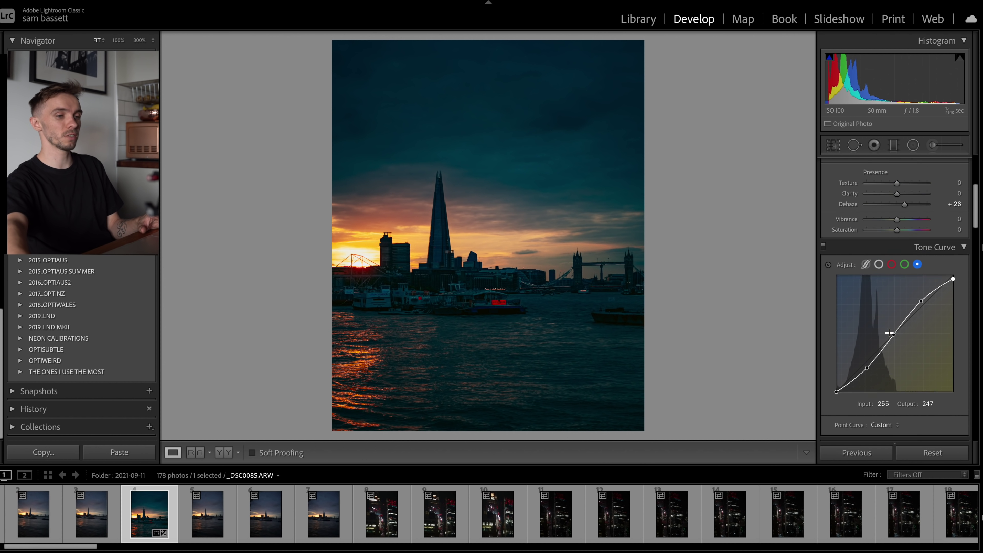
drag(902, 202, 887, 202)
click(824, 339)
click(824, 340)
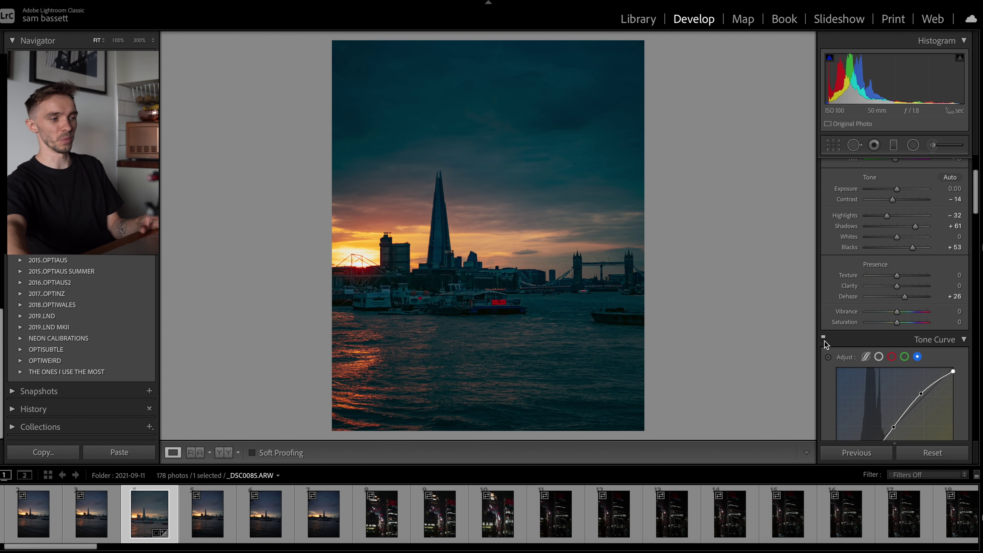
click(825, 339)
click(826, 339)
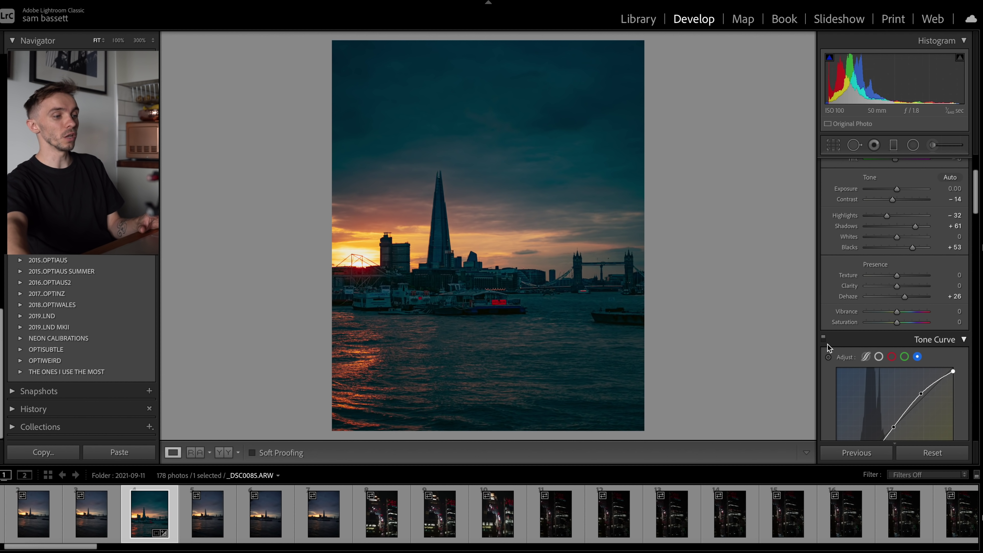
scroll(907, 339, down, 2)
scroll(892, 348, down, 2)
click(877, 250)
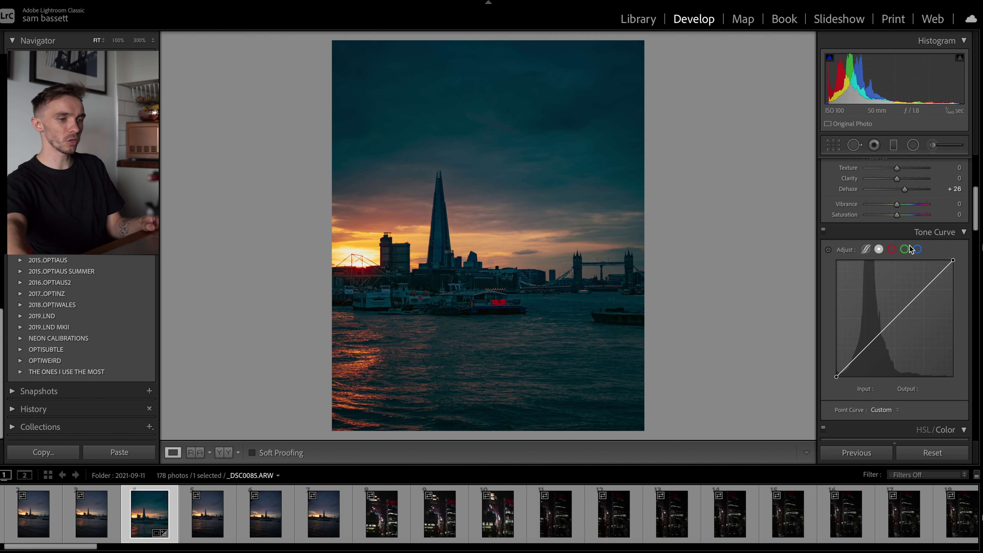
Fade the RGB tone curve: midpoint 127/122, black point lifted to 0/14, white point lowered to 255/231
click(865, 348)
click(894, 319)
drag(926, 287, 922, 293)
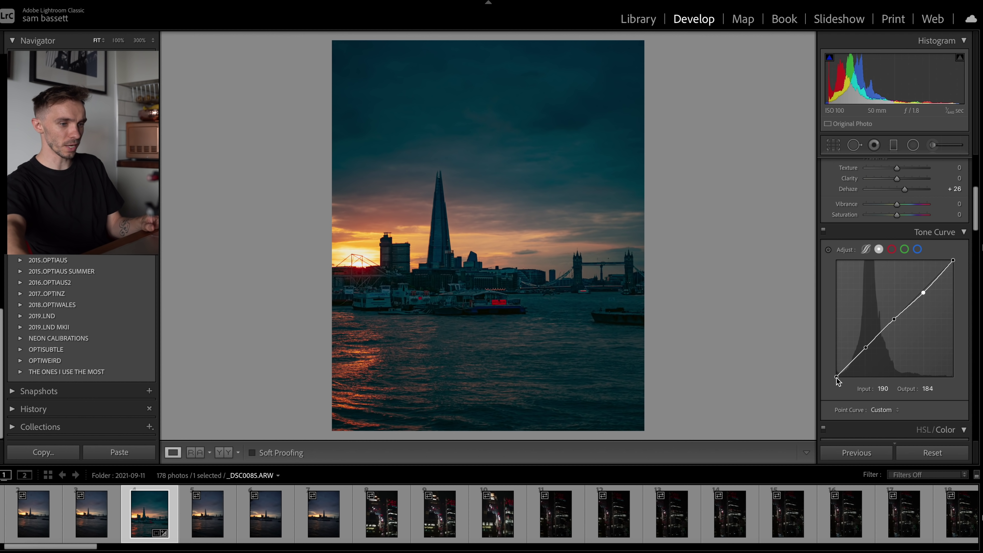
drag(837, 377, 836, 371)
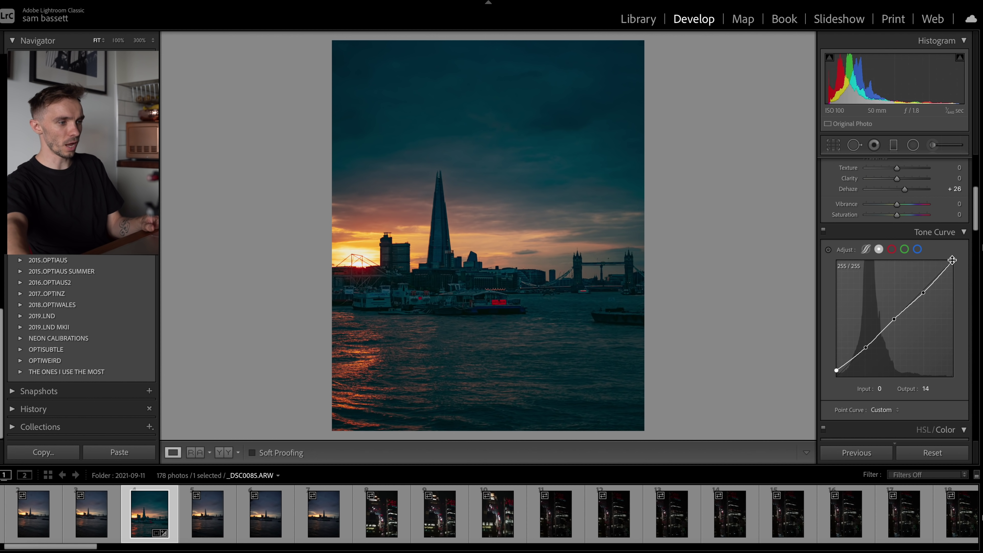
drag(951, 260, 896, 324)
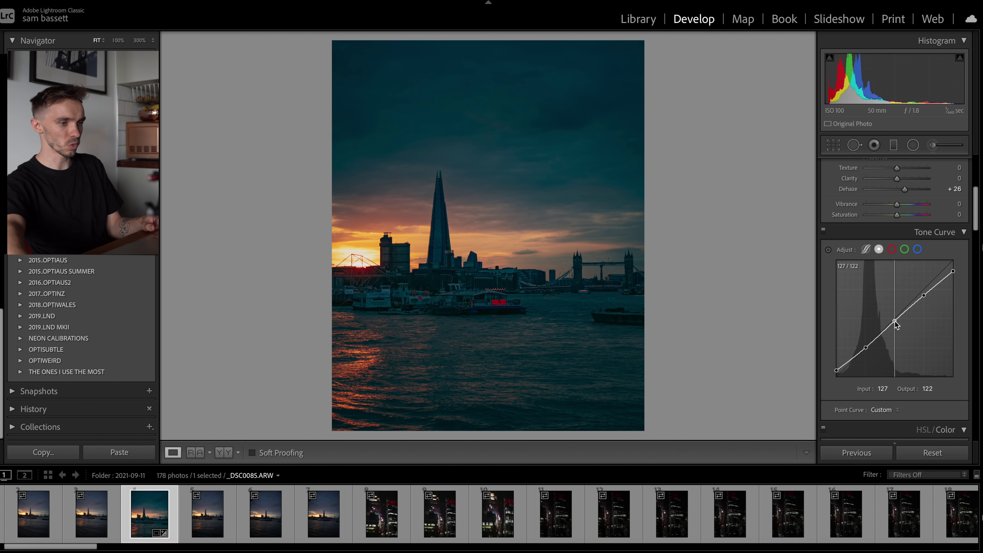
scroll(898, 372, up, 2)
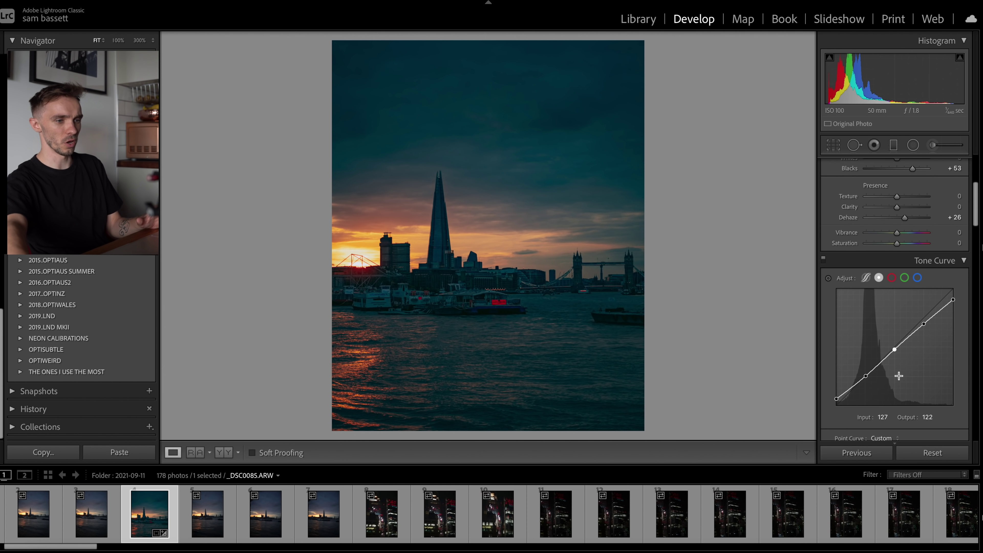
scroll(898, 375, up, 10)
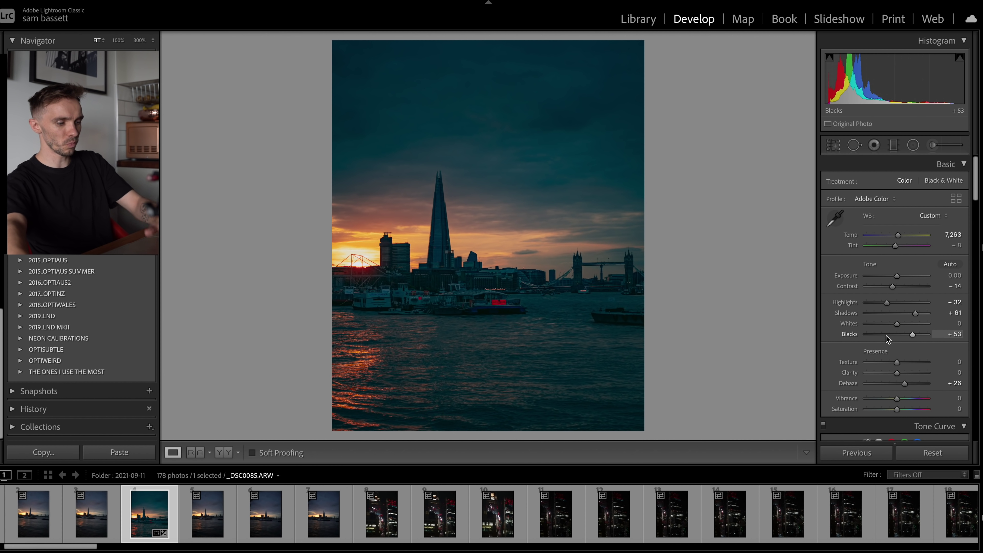
Check the Before/After view, then ease Dehaze from +26 back to +18
key(y)
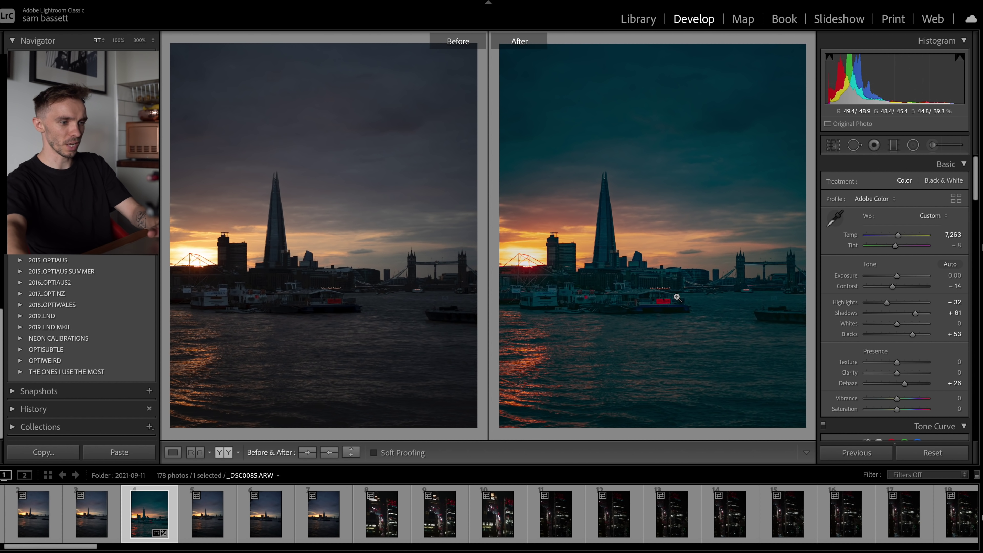
key(y)
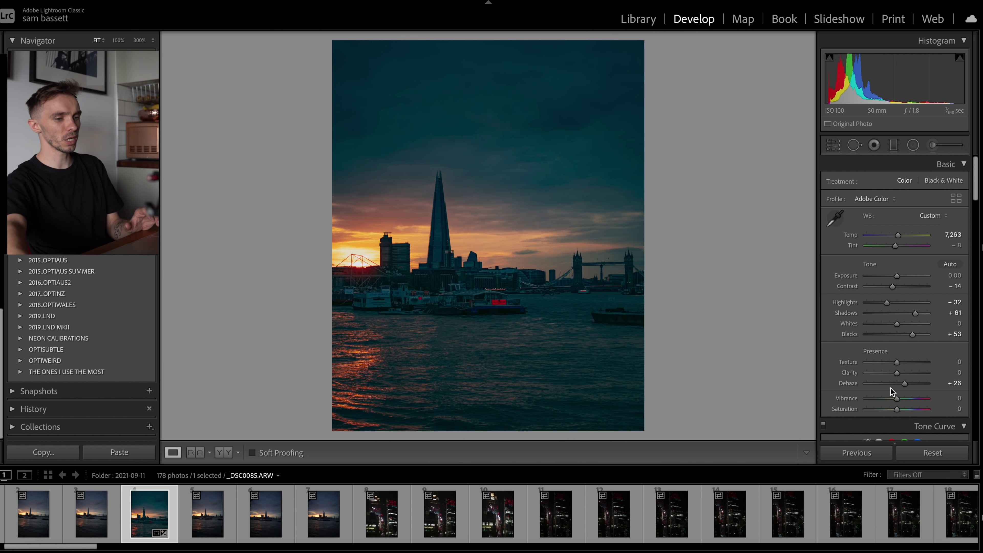
drag(903, 383, 902, 389)
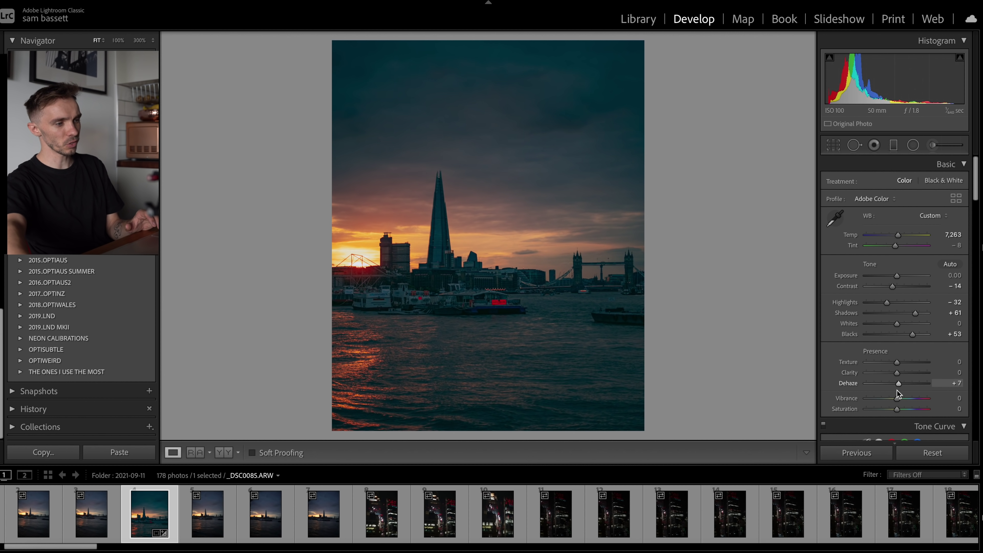
double_click(896, 389)
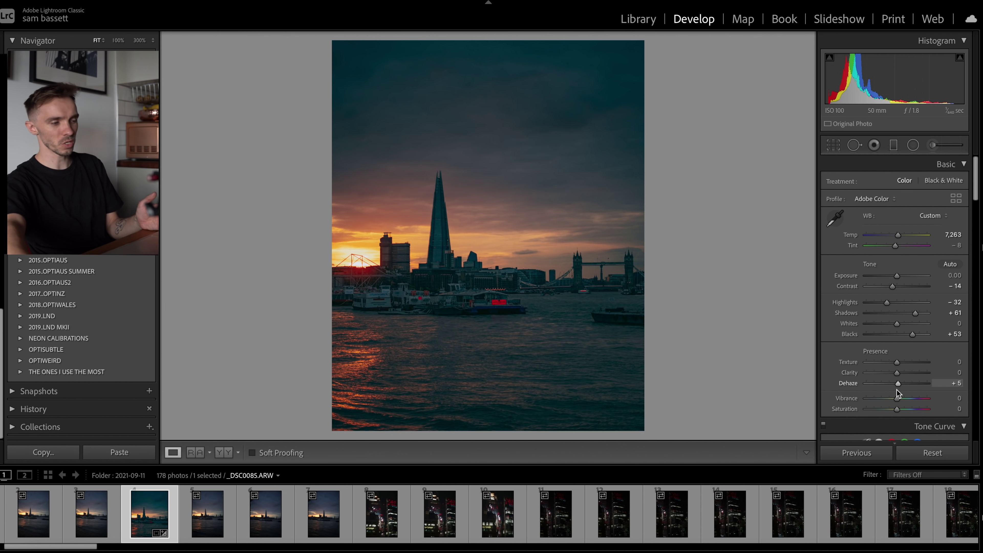
drag(895, 389, 898, 389)
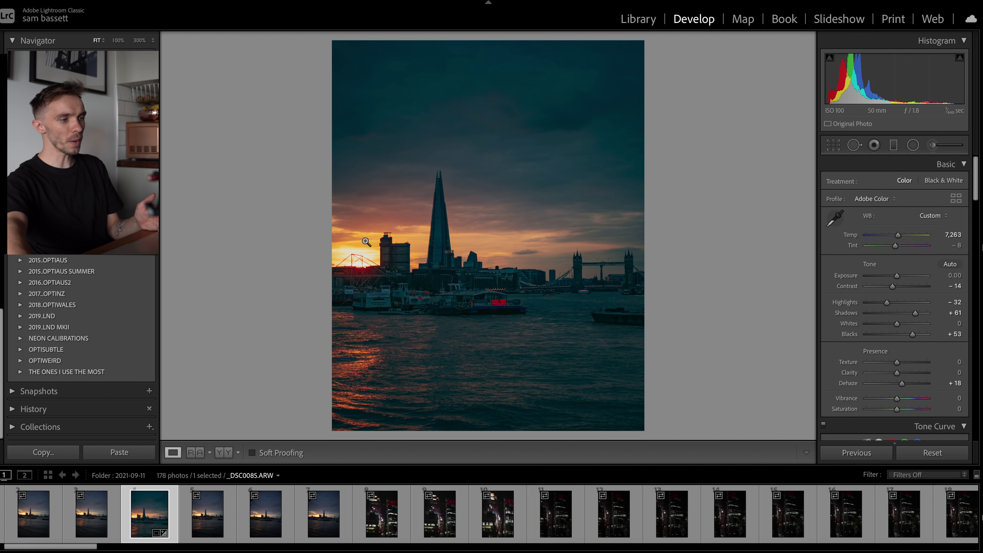
Add a local glow over the sunset with Exposure 1.76, Texture -37, Clarity -100, Temp 16
click(932, 145)
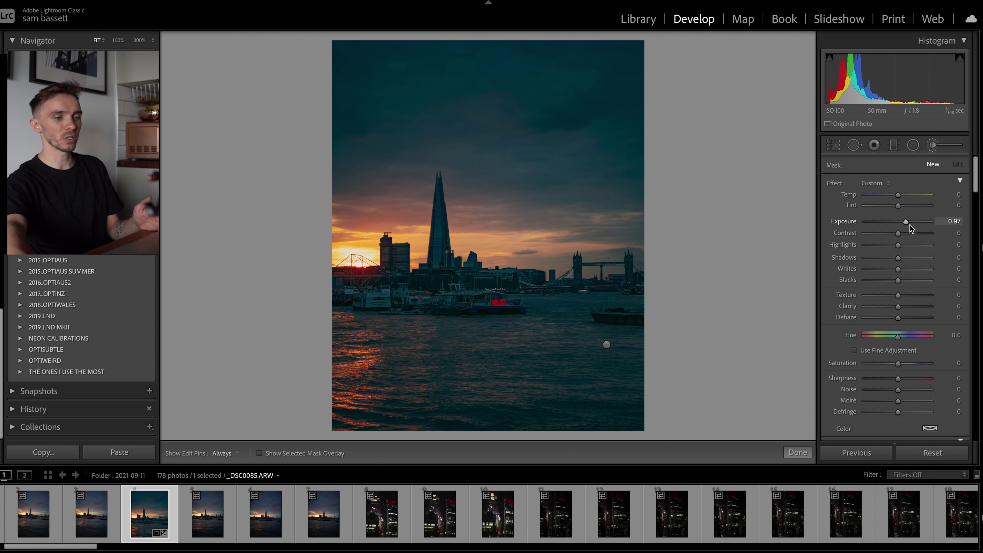
drag(905, 224, 897, 227)
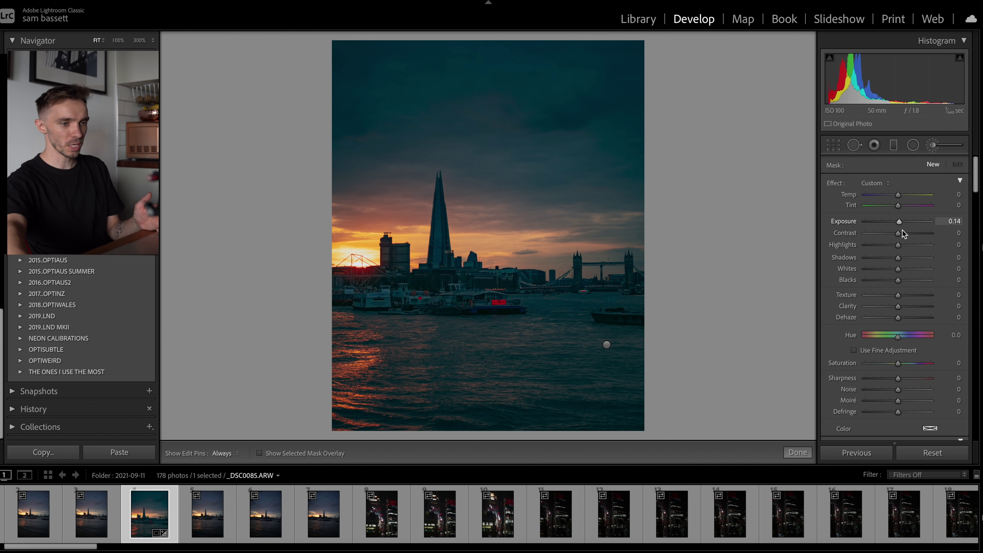
click(910, 223)
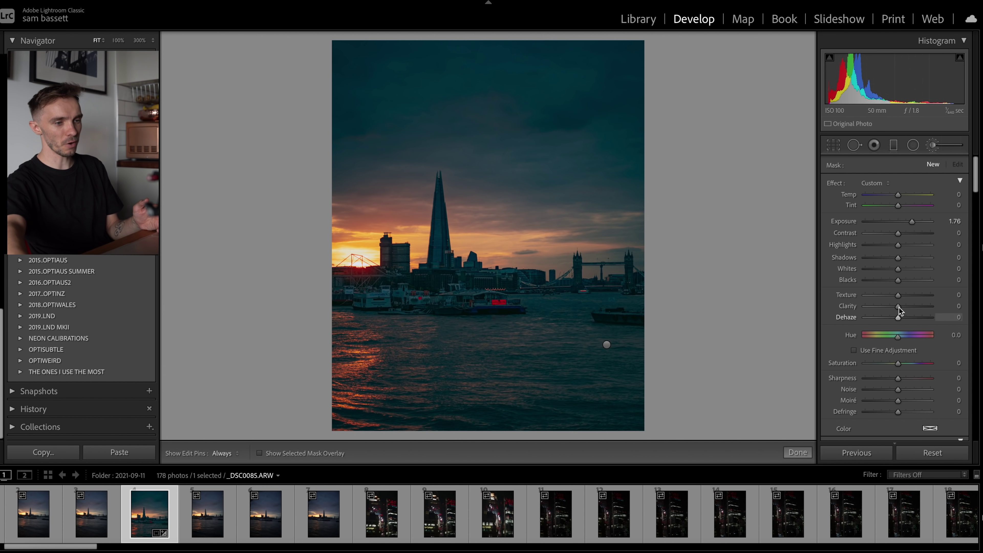
drag(898, 306, 860, 310)
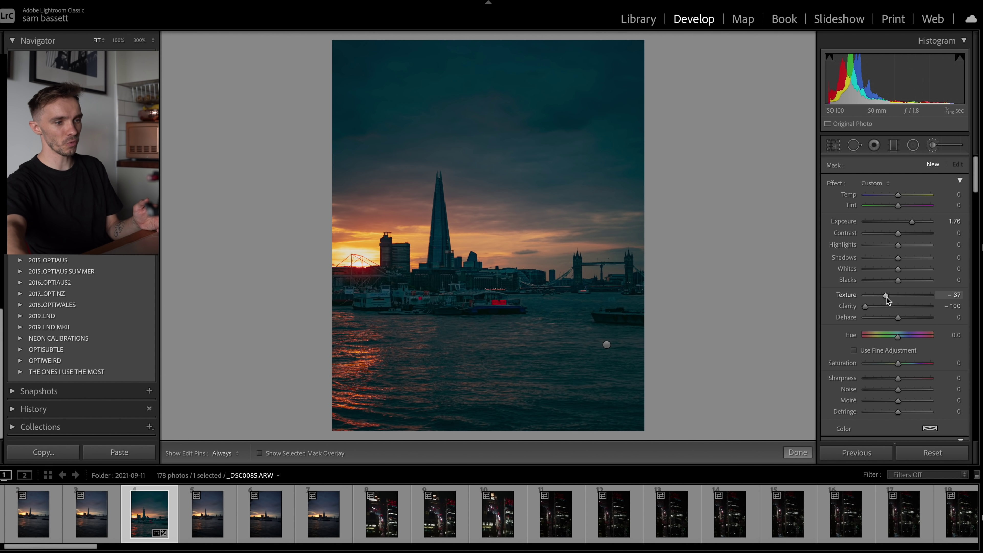
click(904, 194)
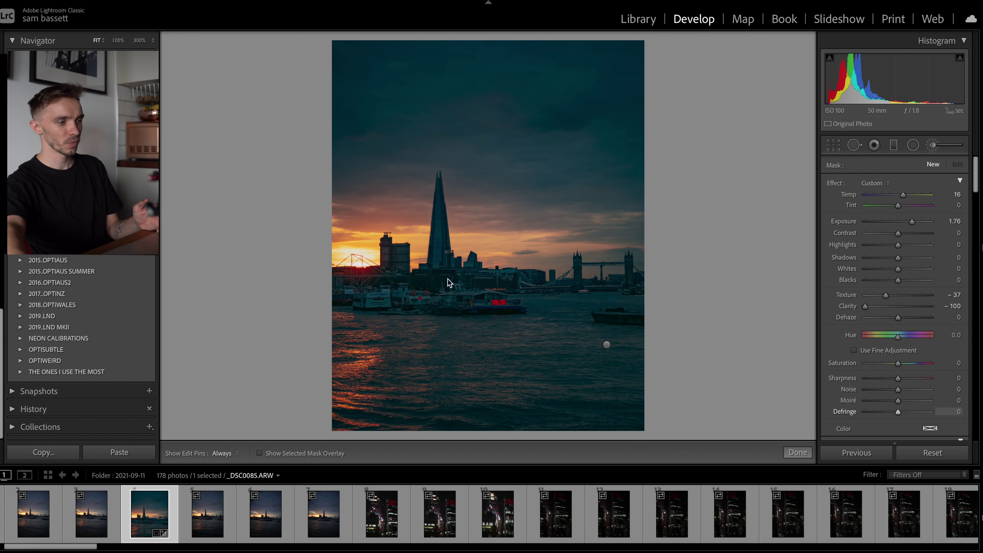
drag(420, 263, 479, 249)
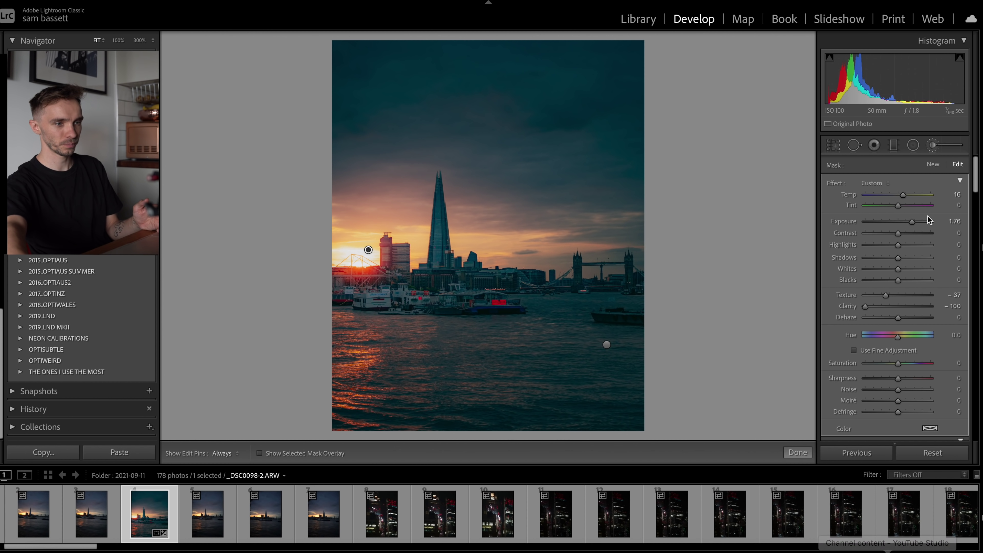
key(d)
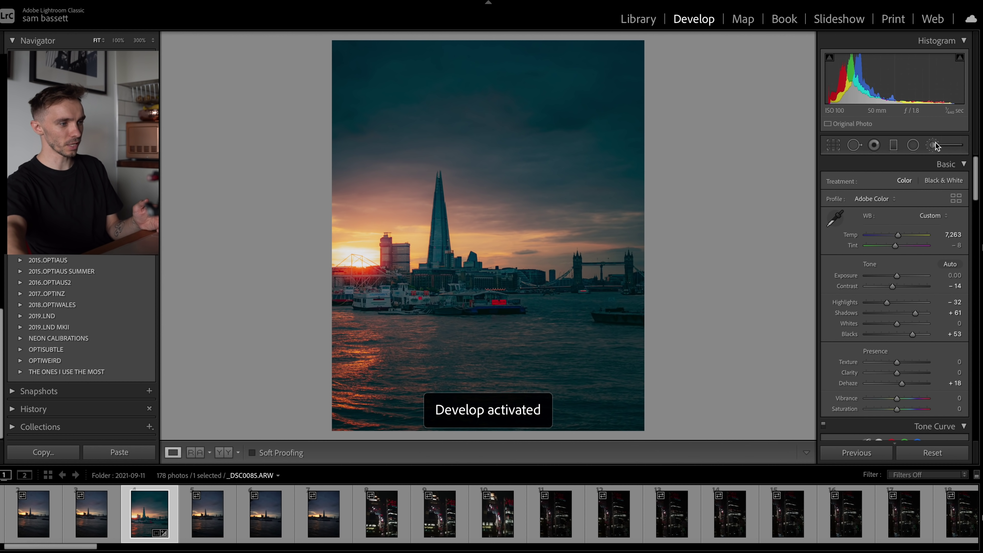
Reopen the local adjustment, toggle it off and on to compare, then close the tool
key(k)
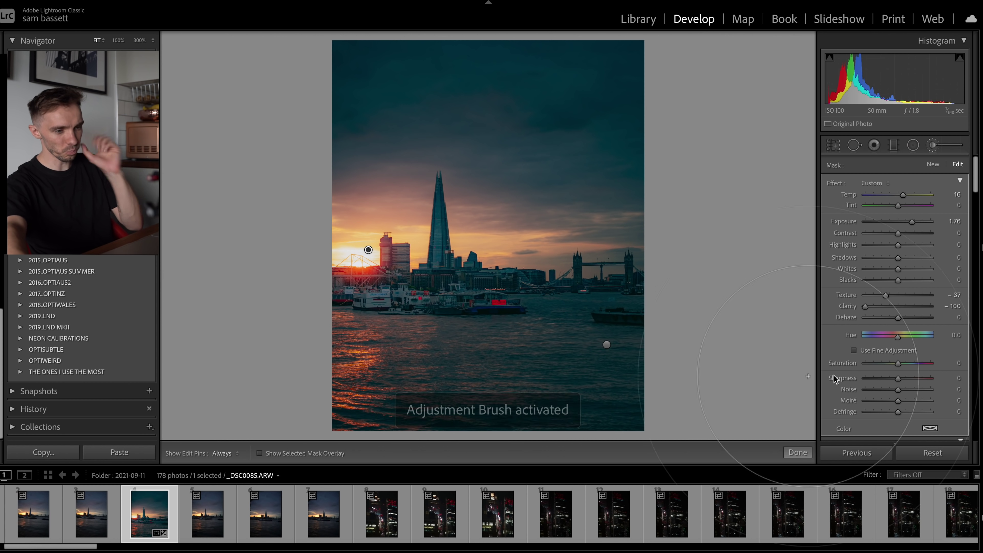
scroll(864, 387, down, 3)
scroll(862, 395, down, 2)
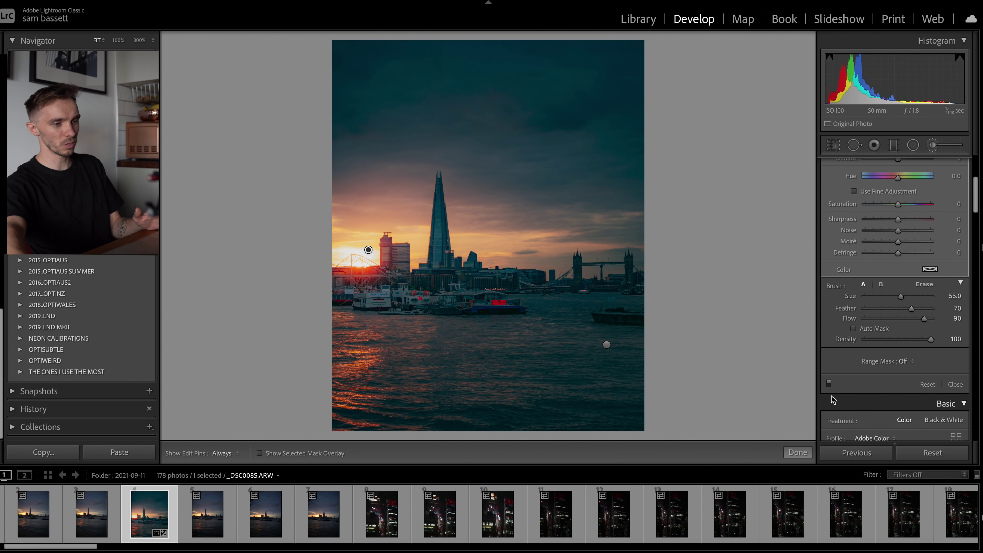
click(828, 384)
click(828, 384)
click(828, 383)
click(827, 384)
click(828, 384)
click(828, 384)
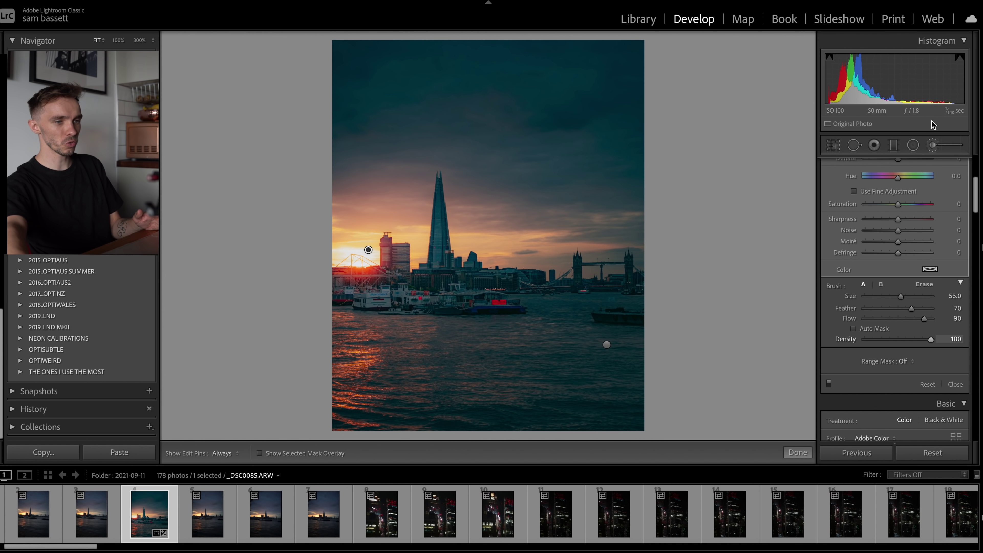
click(933, 146)
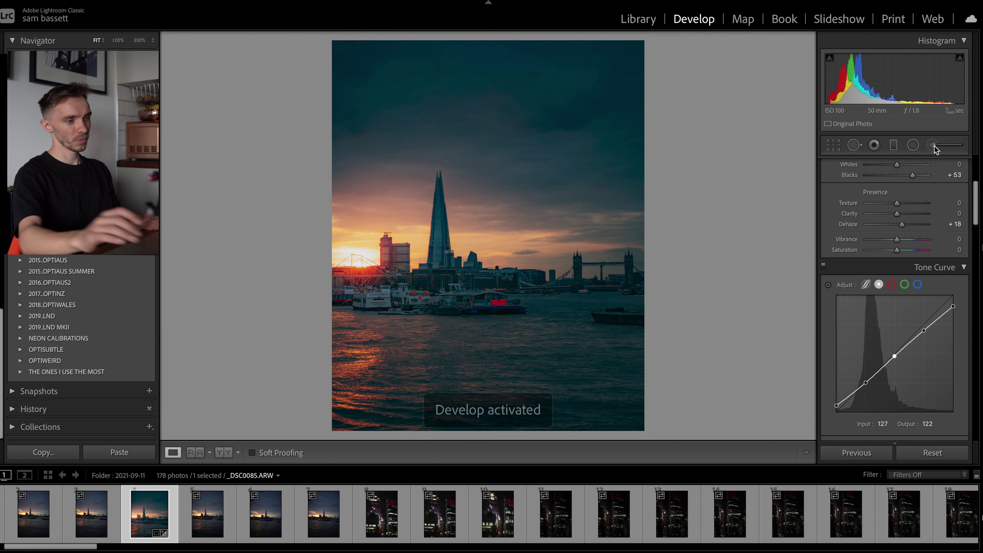
Select Blue in HSL/Color and set Hue +24, Saturation -22, Luminance -19
scroll(906, 371, down, 5)
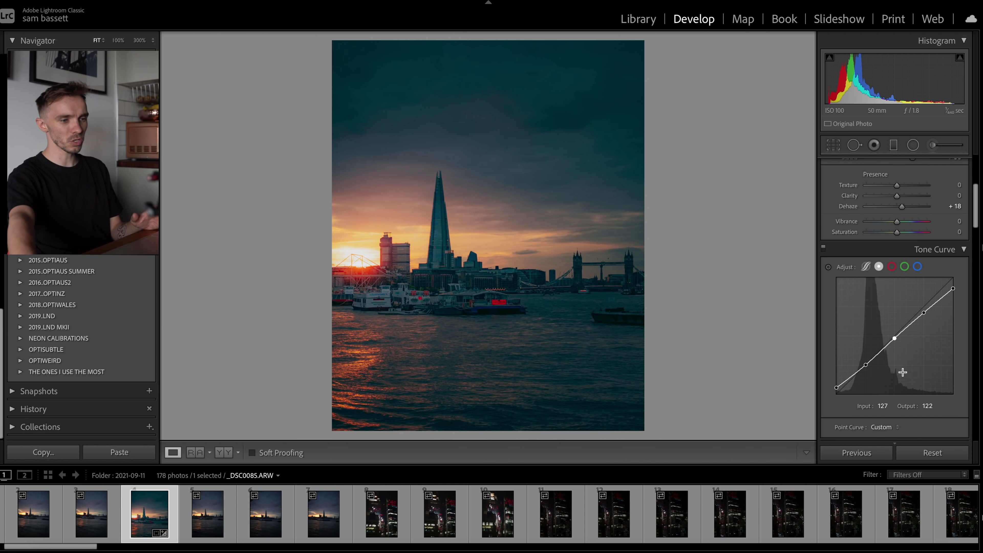
scroll(904, 359, down, 3)
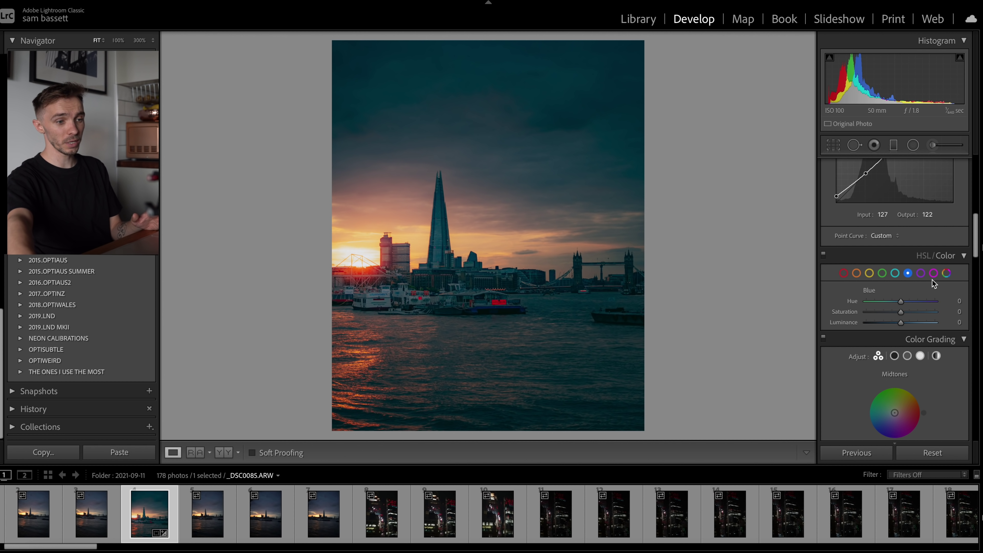
click(844, 273)
click(856, 273)
click(868, 273)
click(894, 273)
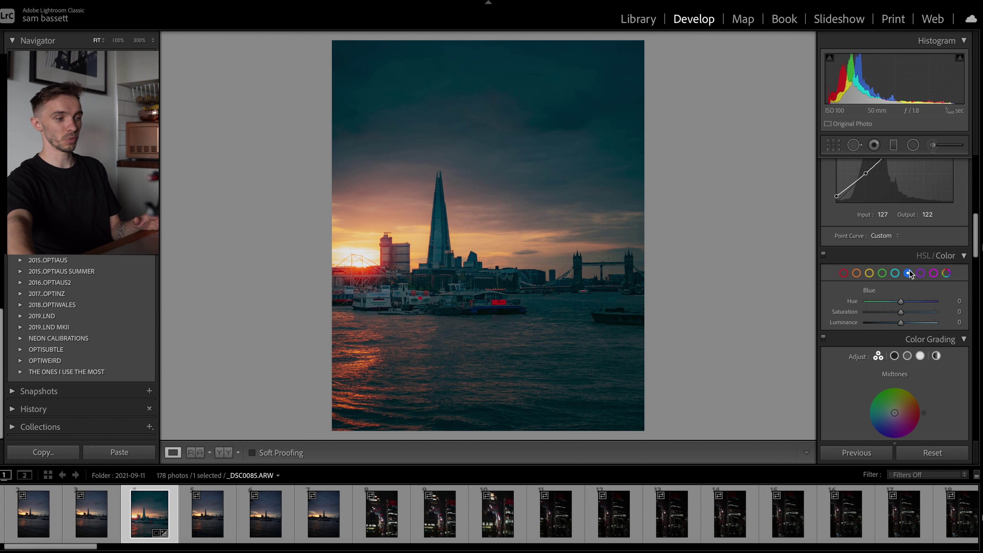
scroll(916, 281, up, 1)
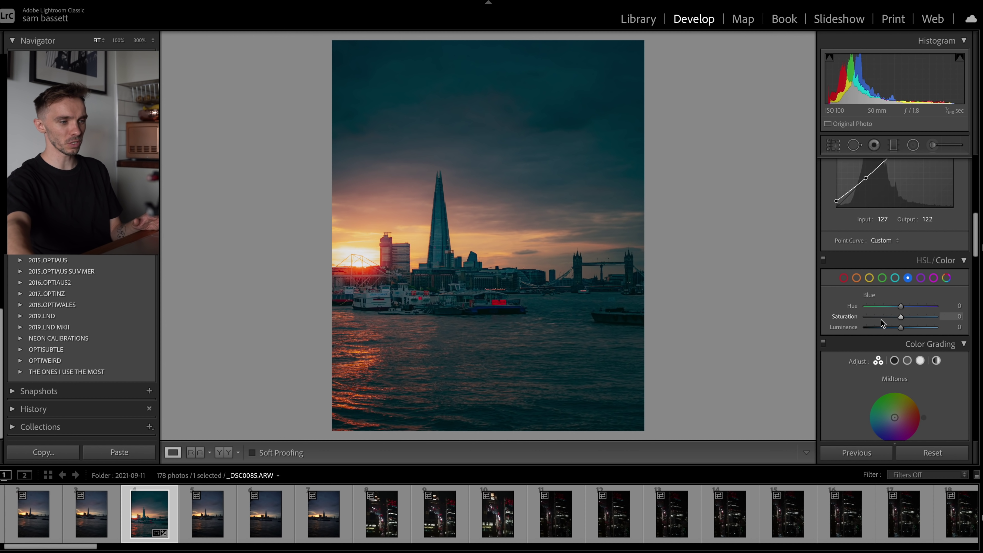
drag(884, 318, 904, 314)
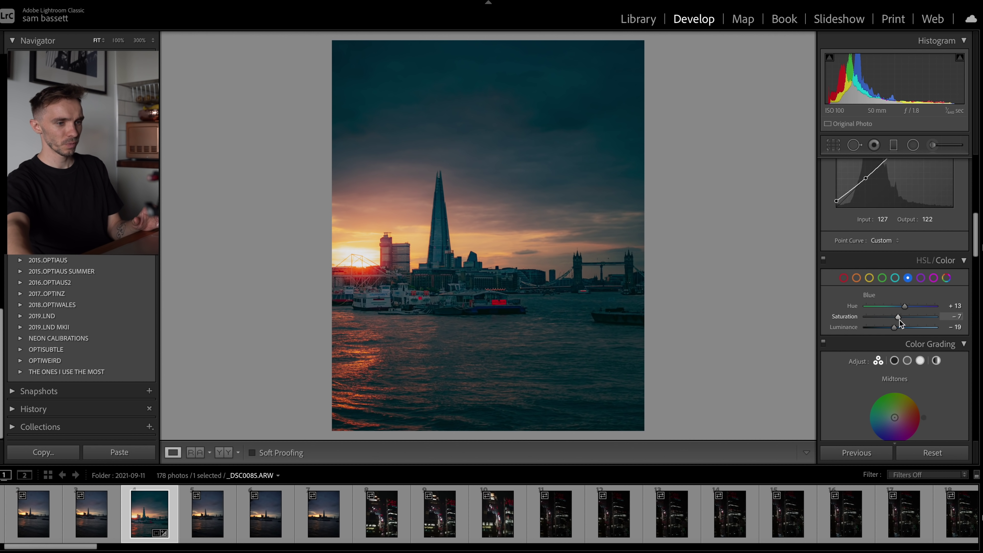
drag(898, 317, 892, 317)
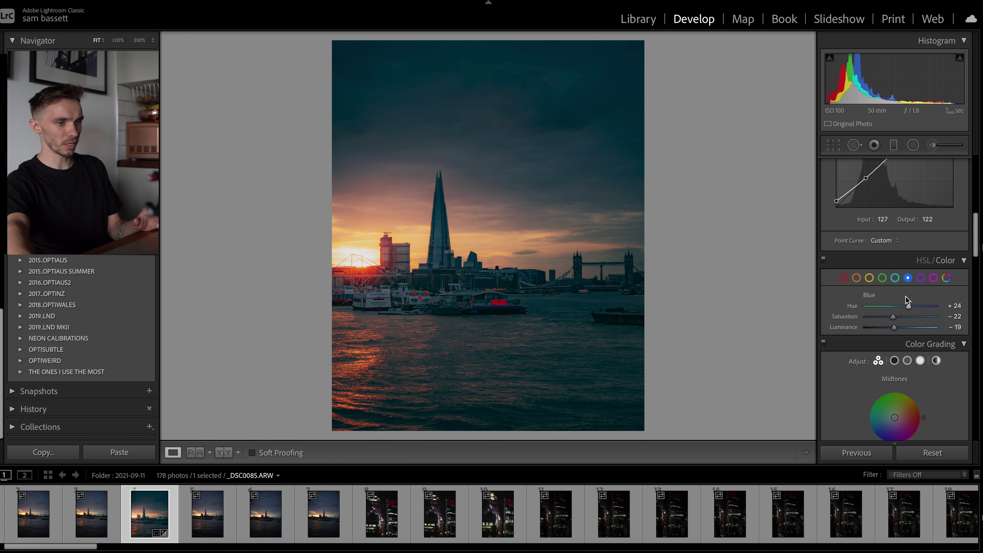
Toggle the HSL/Color adjustments off and on to compare the deeper teal
click(823, 259)
click(823, 259)
click(824, 259)
click(824, 259)
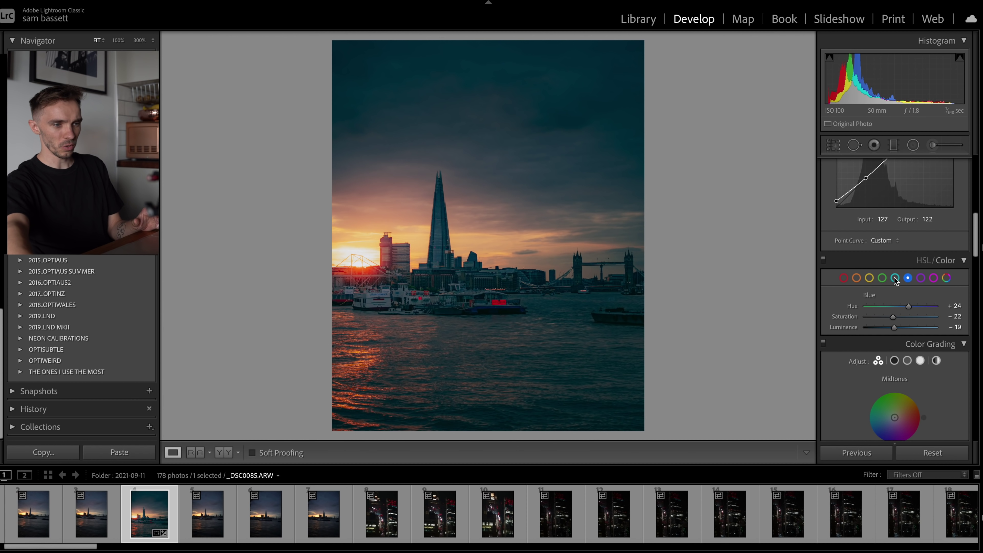
Set Red to Hue +52, Saturation -26 and Yellow to Hue -20, Saturation +20, Luminance -13, then compare
click(843, 278)
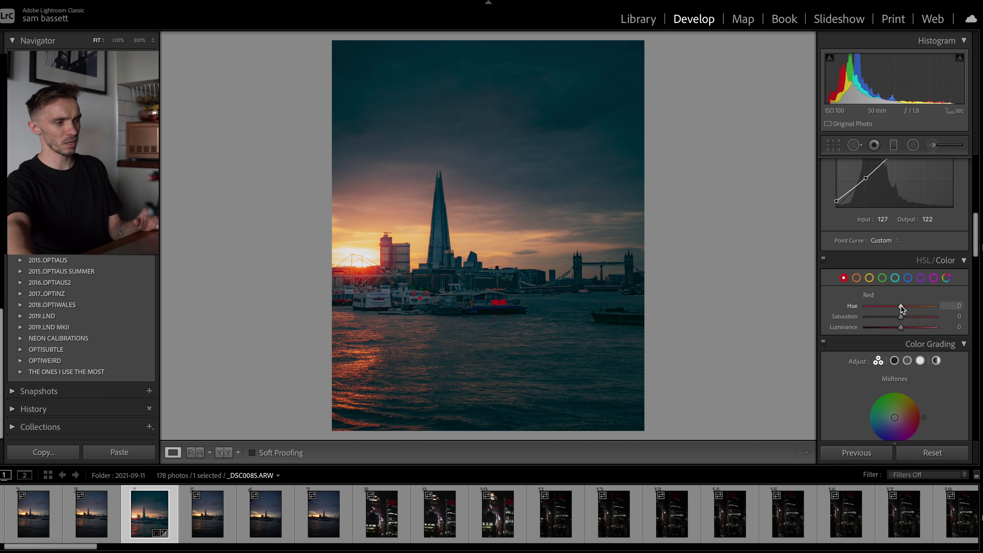
drag(900, 305, 918, 308)
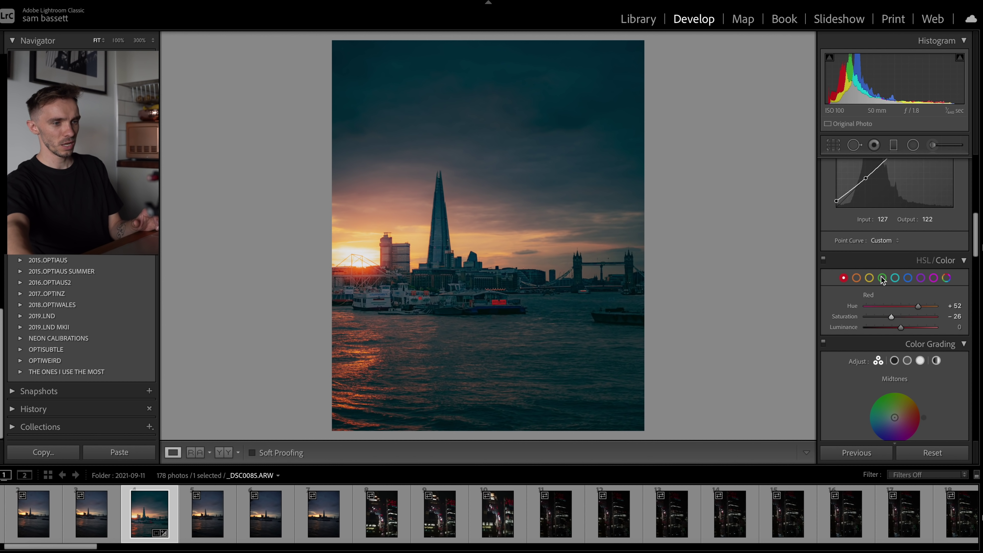
click(870, 278)
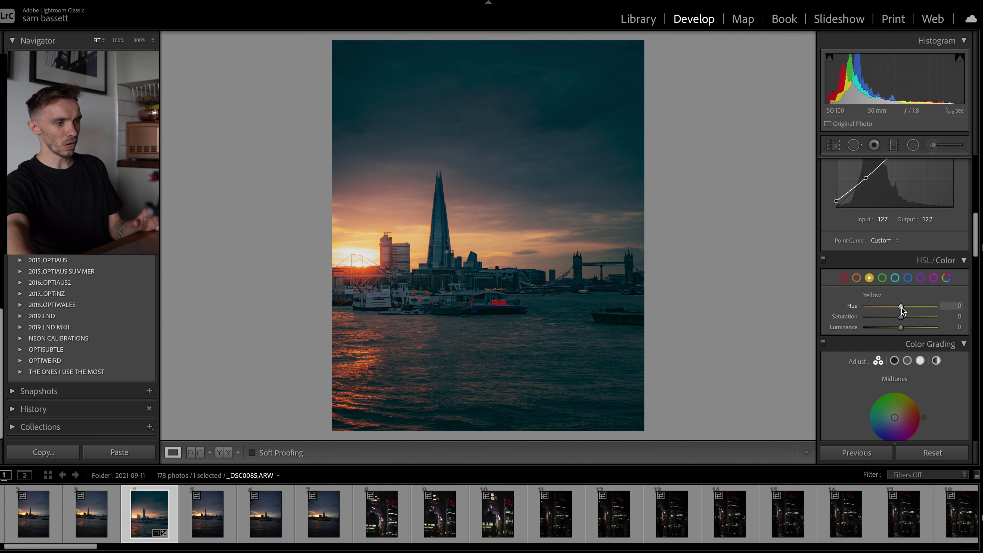
drag(909, 307, 894, 328)
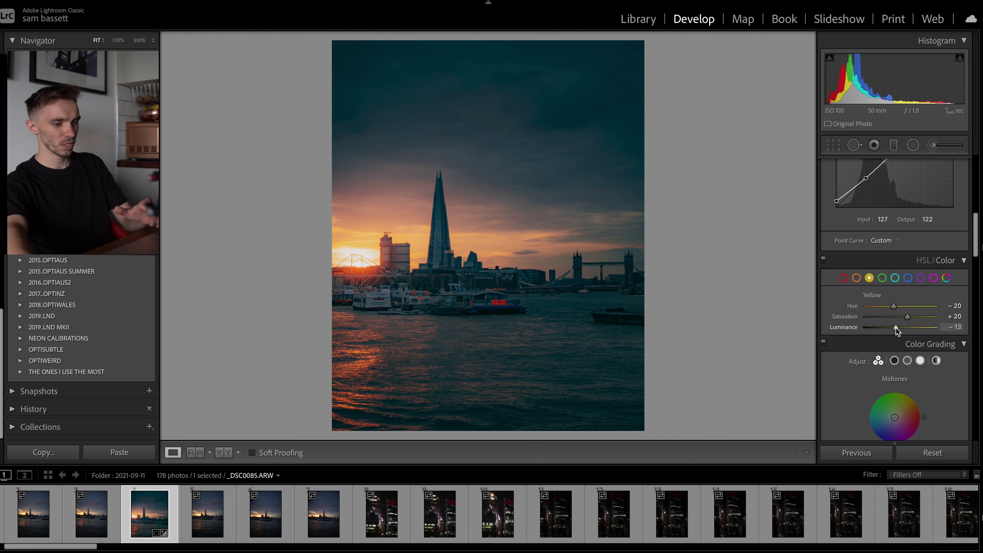
key(backslash)
key(backslash)
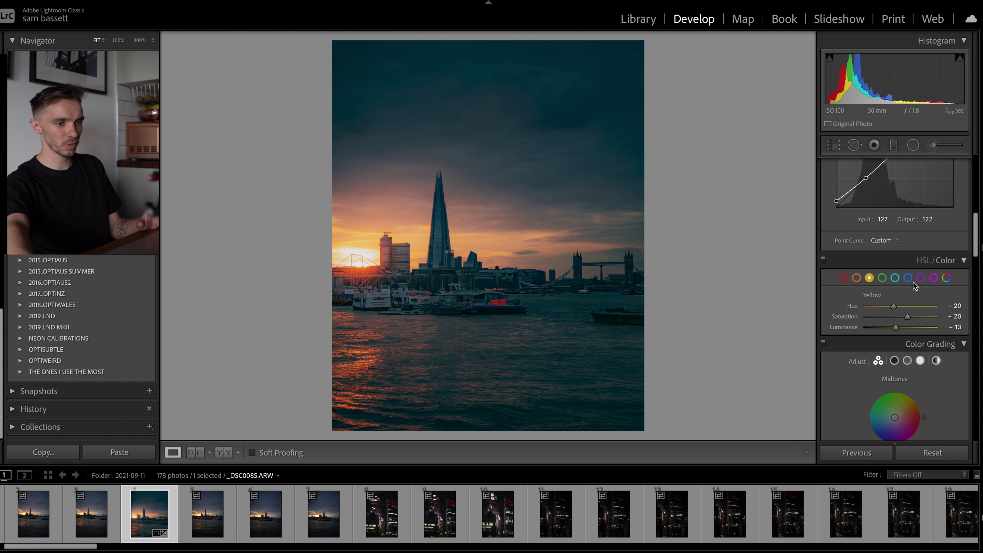
Set the Green channel to Hue -100, Saturation -36, Luminance -24, then compare with the original
click(882, 278)
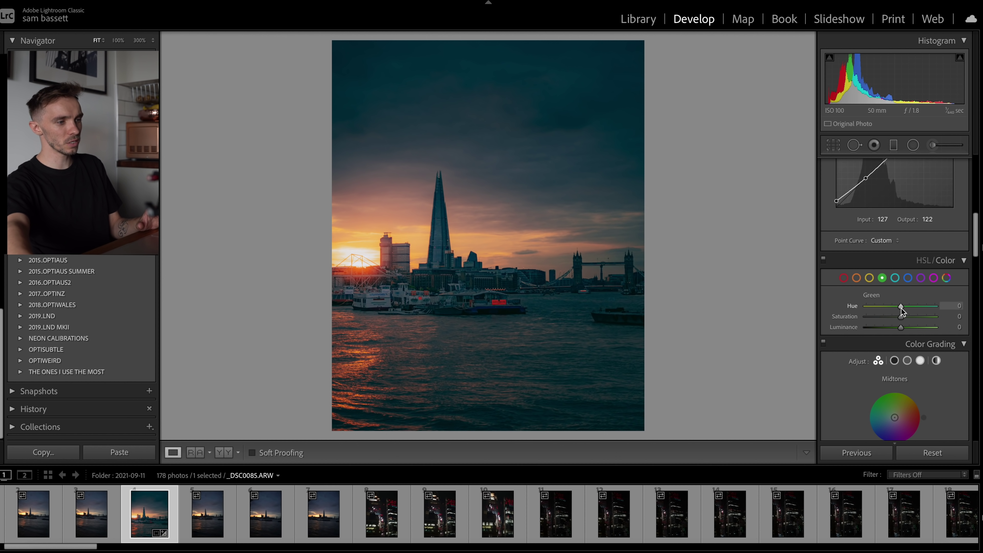
drag(900, 306, 924, 320)
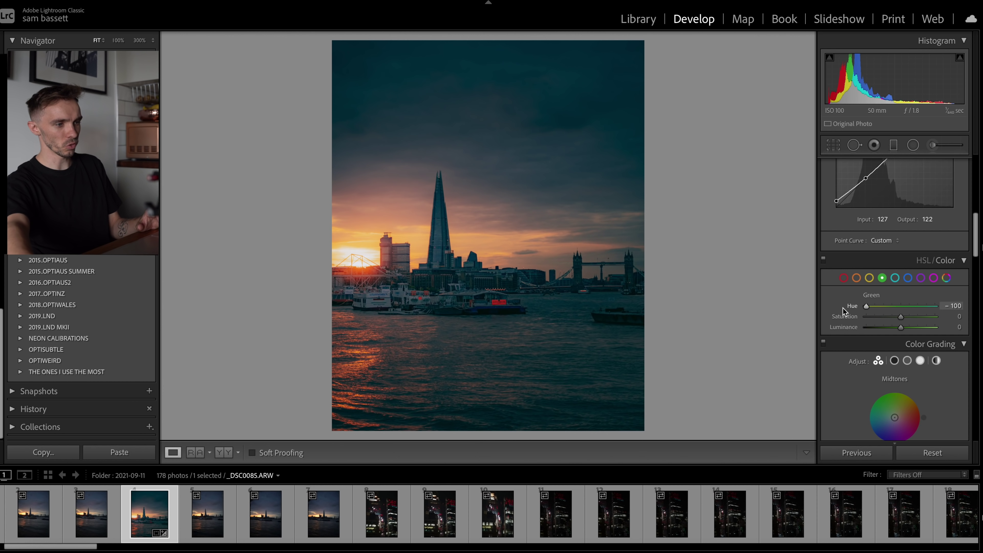
drag(889, 312, 928, 316)
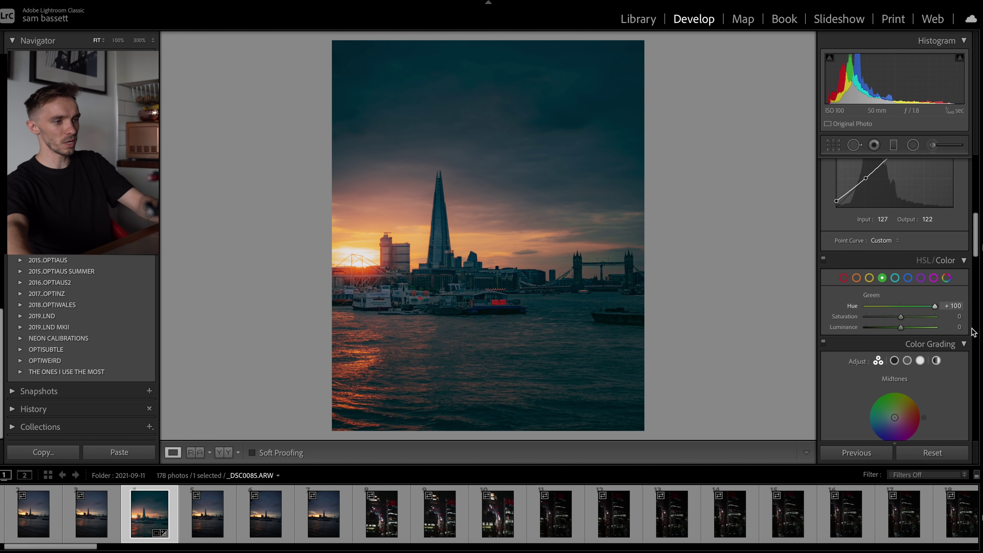
click(899, 306)
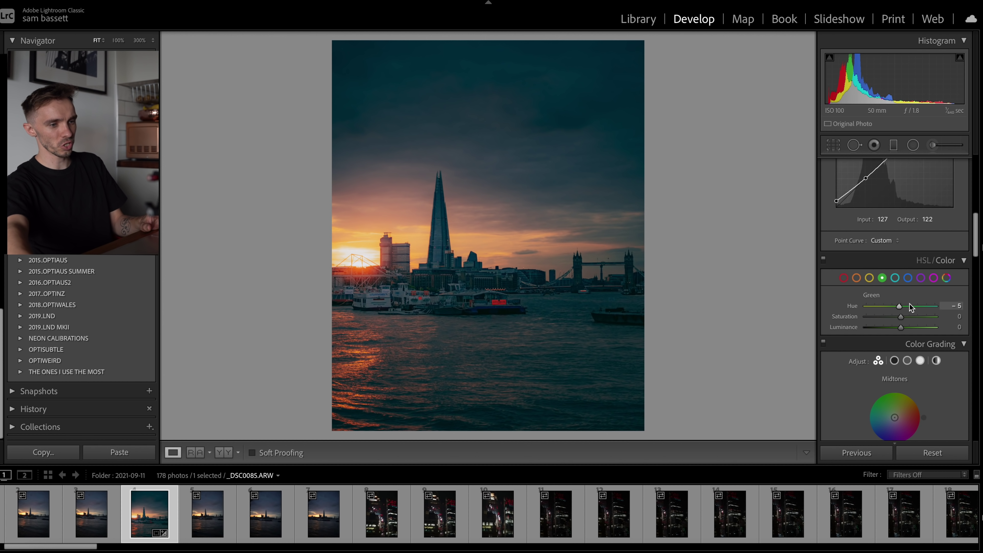
drag(888, 305, 844, 312)
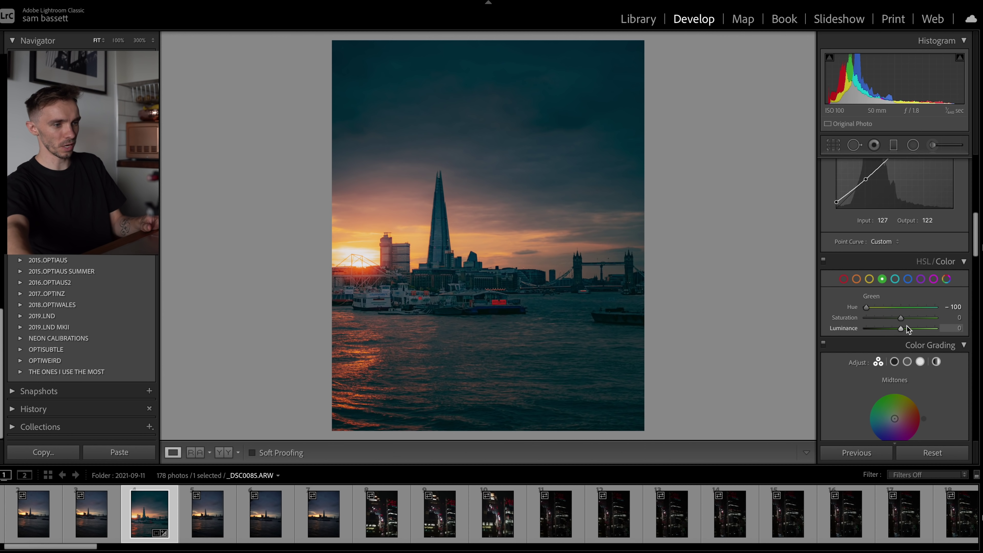
drag(892, 329, 893, 318)
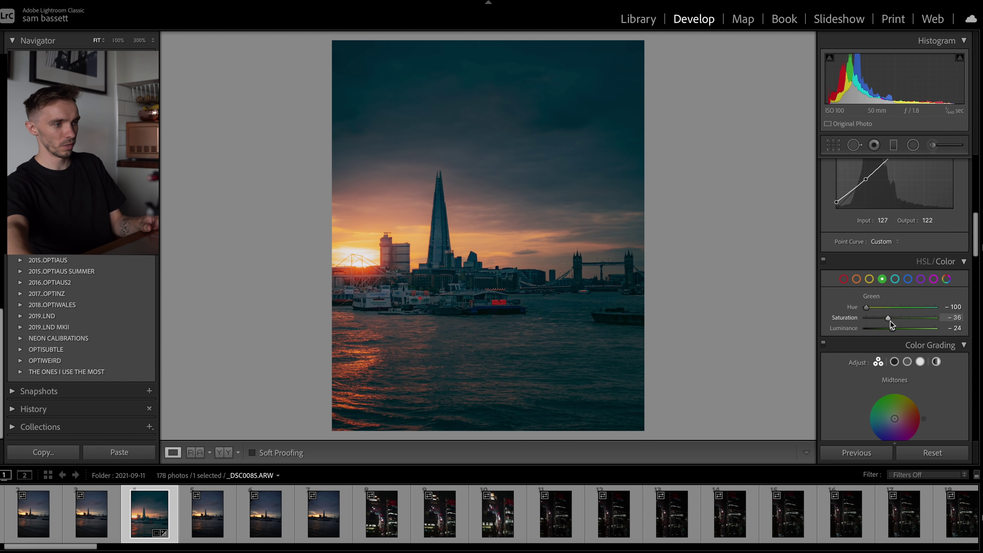
key(backslash)
key(backslash)
key(backslash)
key(backslash)
Drag the Color Grading Midtones wheel to a muted orange at Hue 29, Saturation 28
scroll(895, 319, down, 5)
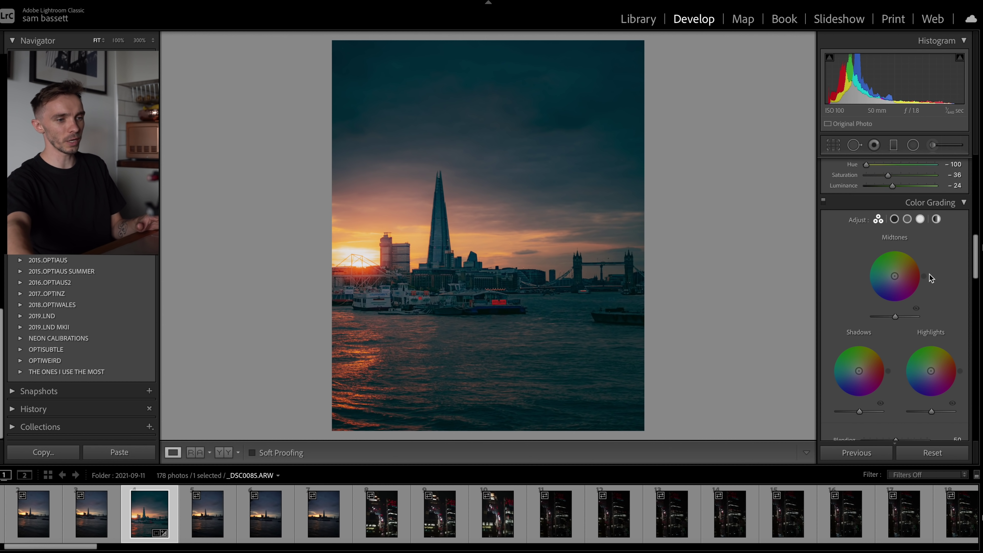
scroll(927, 278, down, 1)
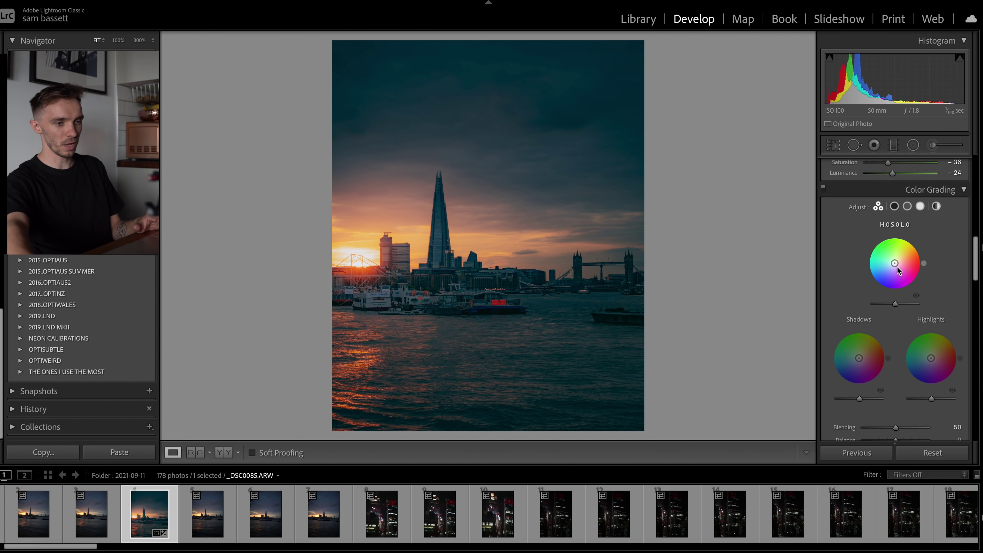
drag(894, 263, 915, 262)
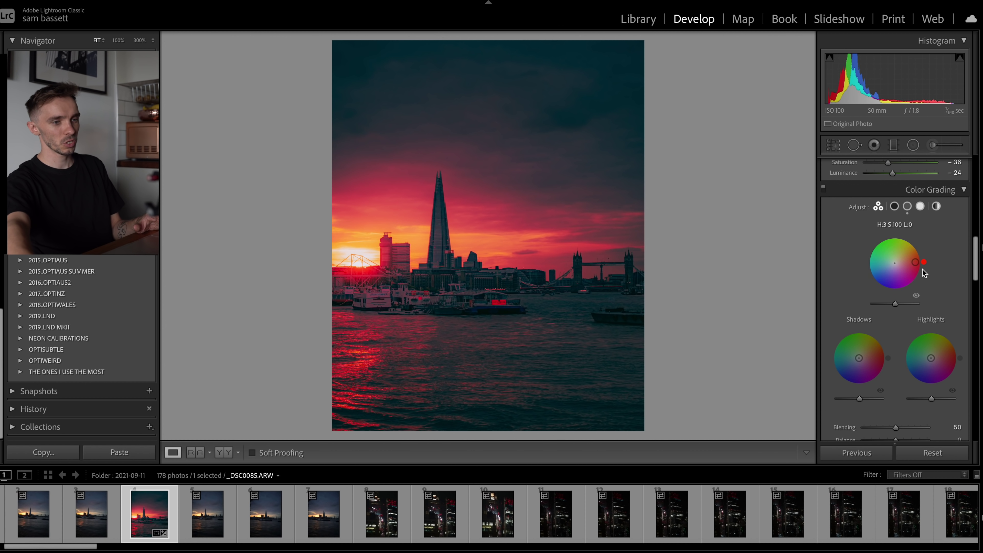
mouse_move(915, 262)
mouse_down()
mouse_move(907, 279)
mouse_move(914, 256)
mouse_move(872, 255)
mouse_move(906, 245)
mouse_move(915, 261)
mouse_move(907, 279)
mouse_move(890, 262)
mouse_move(903, 244)
mouse_move(913, 253)
mouse_up()
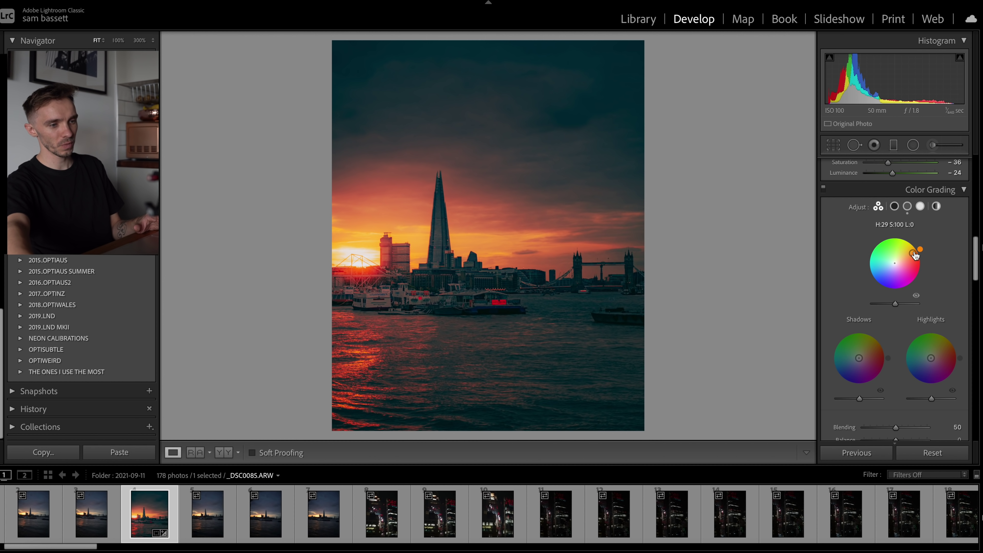
drag(914, 258, 901, 259)
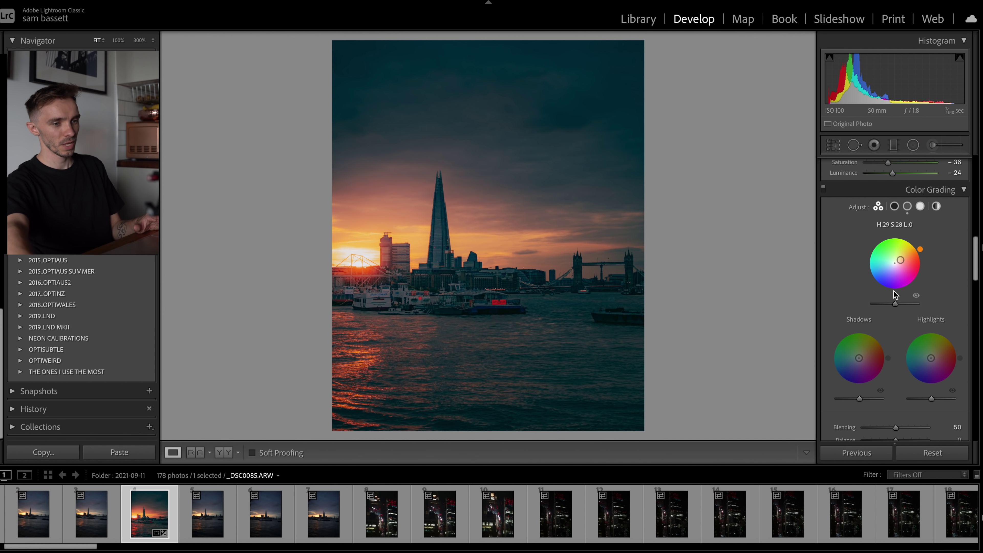
scroll(895, 302, down, 1)
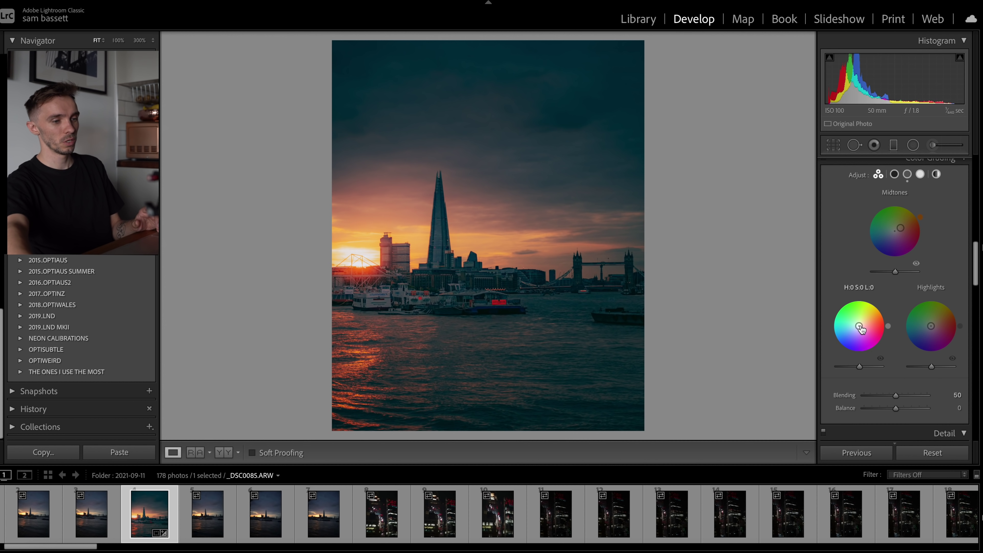
Tint the Shadows wheel teal-blue (about H 200, S 22) and the Highlights wheel orange at H 29, S 29
mouse_move(859, 326)
mouse_down()
mouse_move(879, 326)
mouse_move(870, 310)
mouse_move(849, 306)
mouse_move(832, 323)
mouse_move(849, 344)
mouse_move(838, 334)
mouse_move(846, 331)
mouse_up()
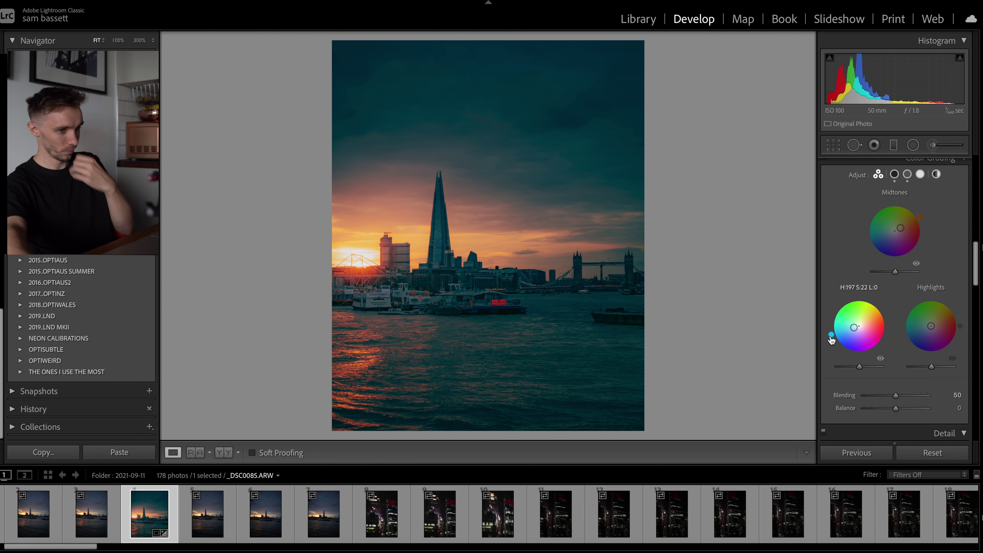
drag(831, 339, 831, 341)
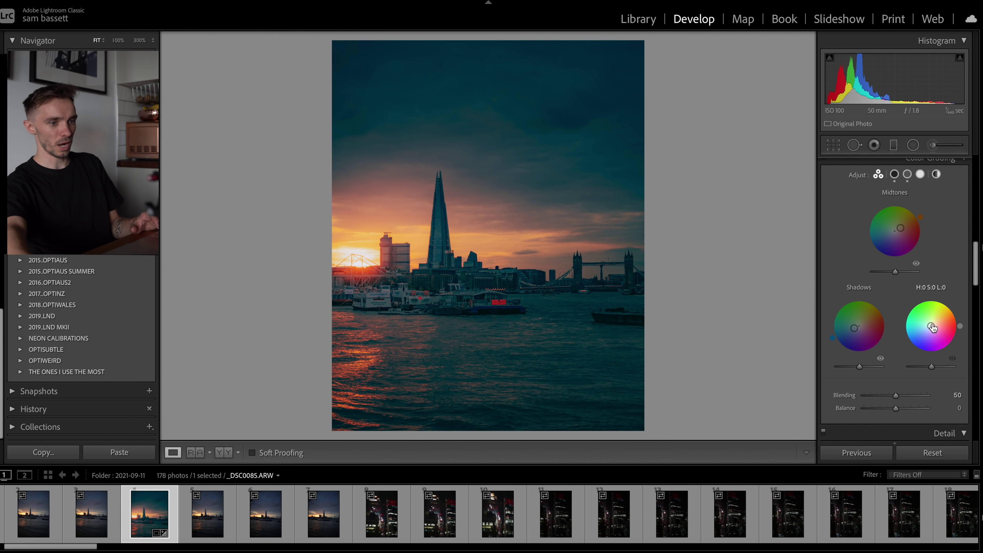
drag(931, 326, 952, 326)
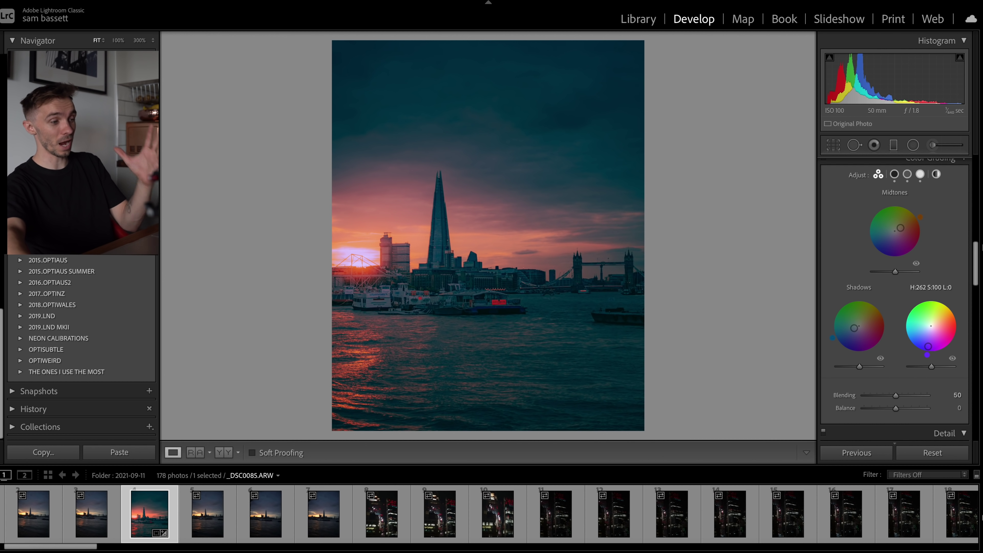
drag(929, 346, 949, 318)
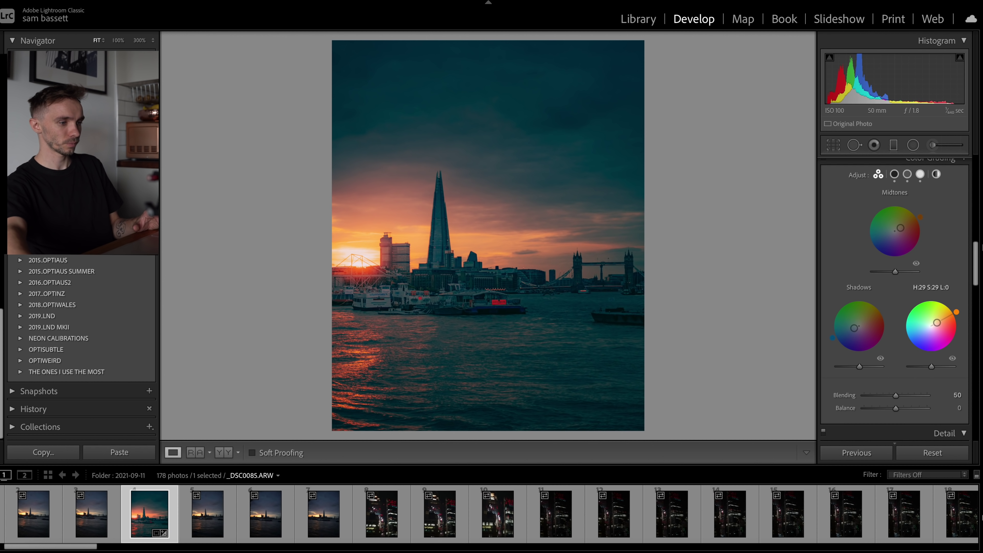
Darken the tone curve's shadow point and lower Contrast to -49
key(backslash)
key(backslash)
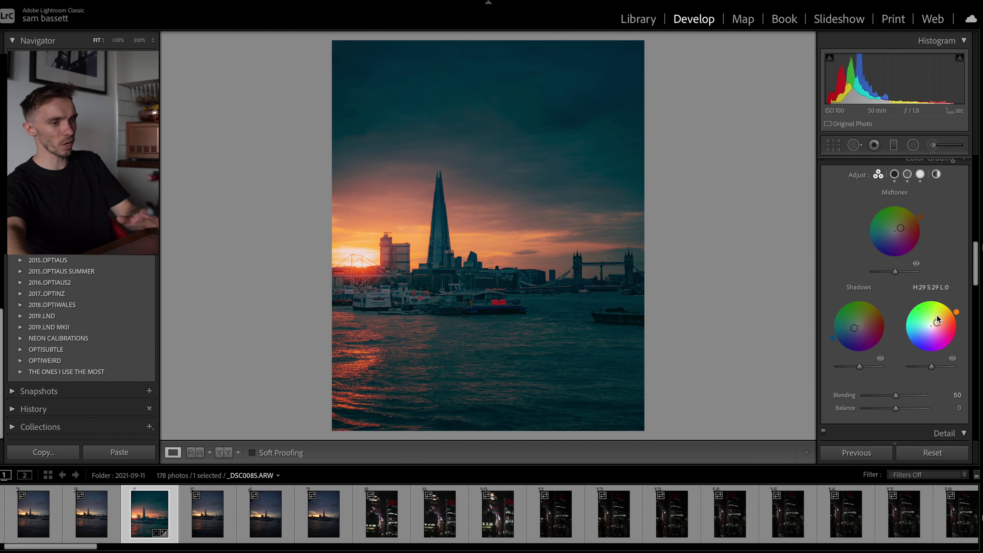
scroll(938, 303, up, 10)
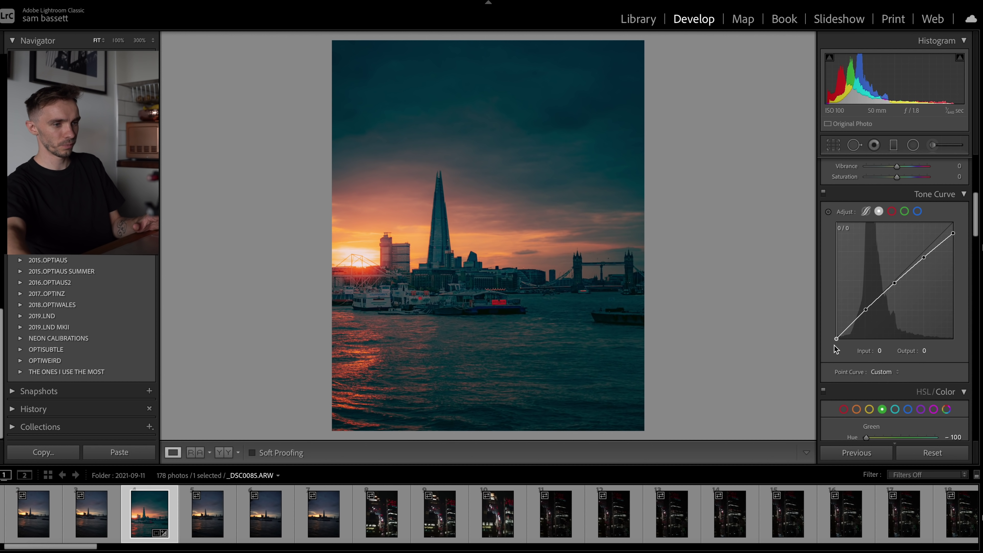
click(836, 339)
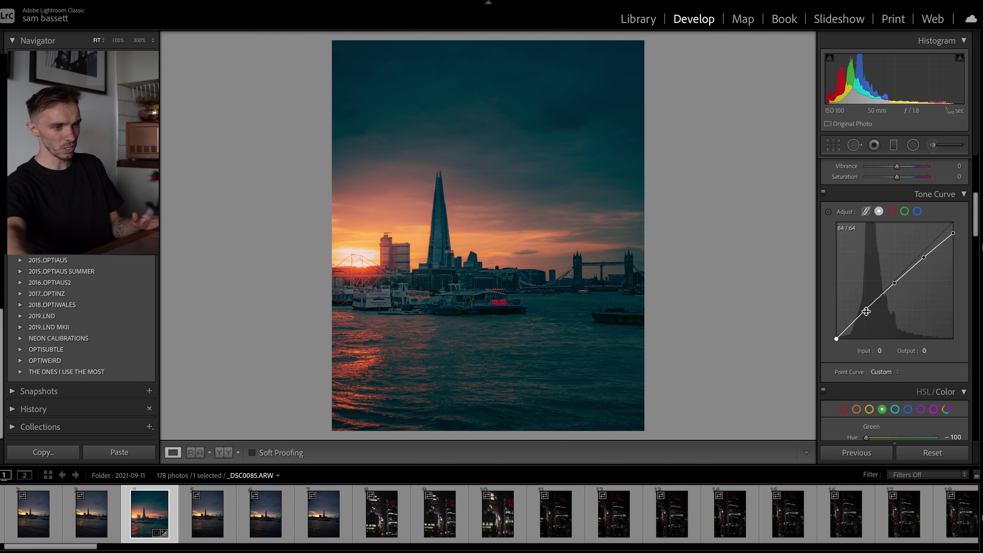
drag(866, 311, 867, 311)
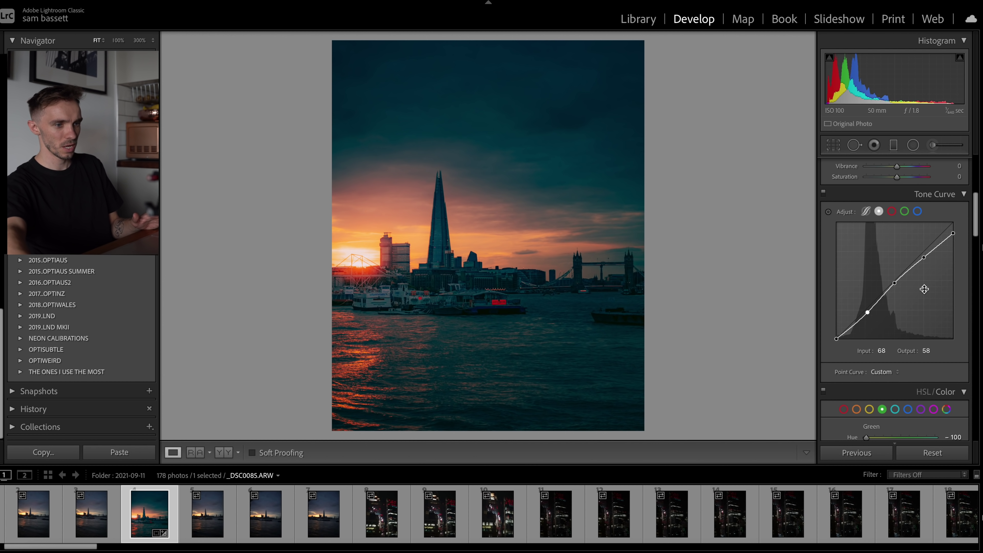
scroll(923, 289, up, 6)
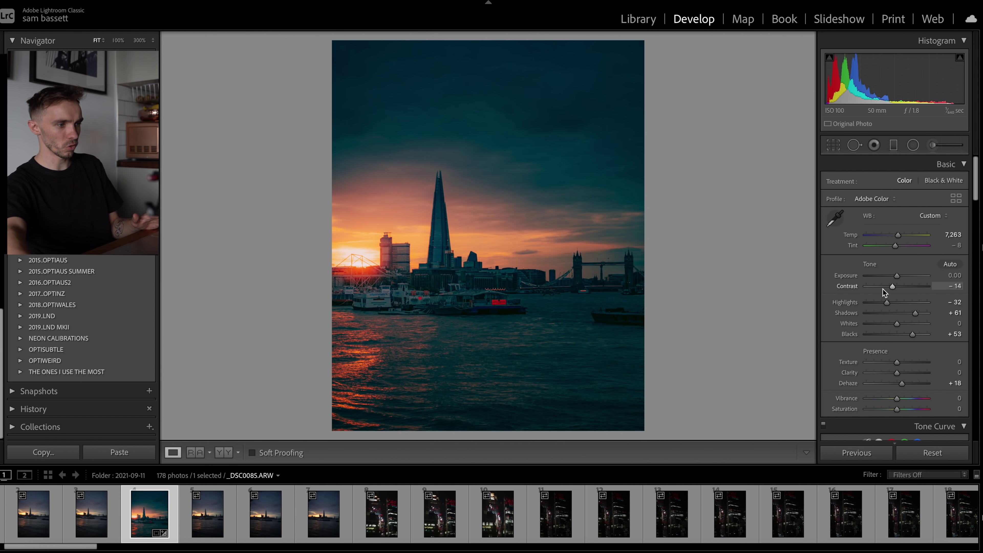
click(882, 288)
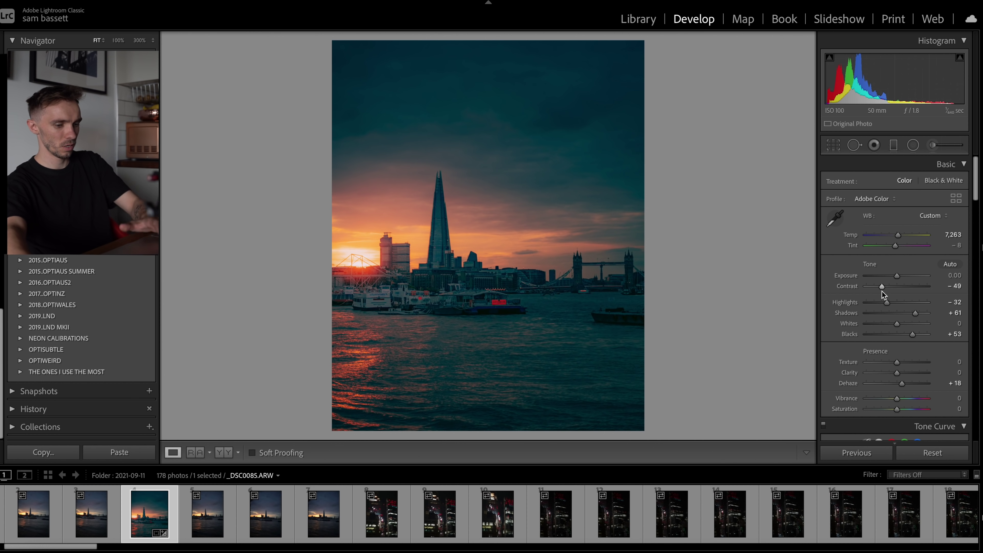
Raise Tint to +14, compare with the original, and expand the 2015.OPTIAUS preset folder
key(backslash)
key(backslash)
key(backslash)
key(backslash)
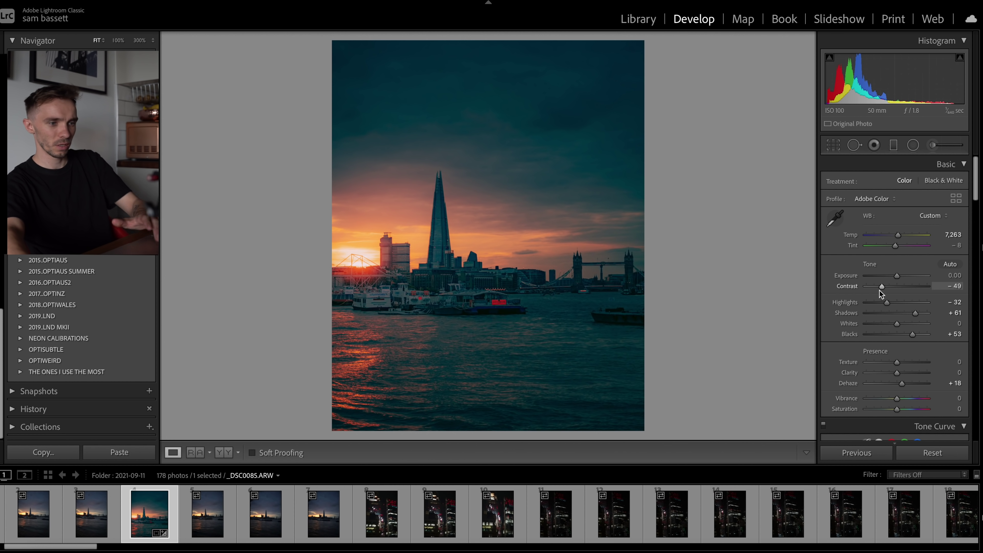
scroll(902, 302, down, 3)
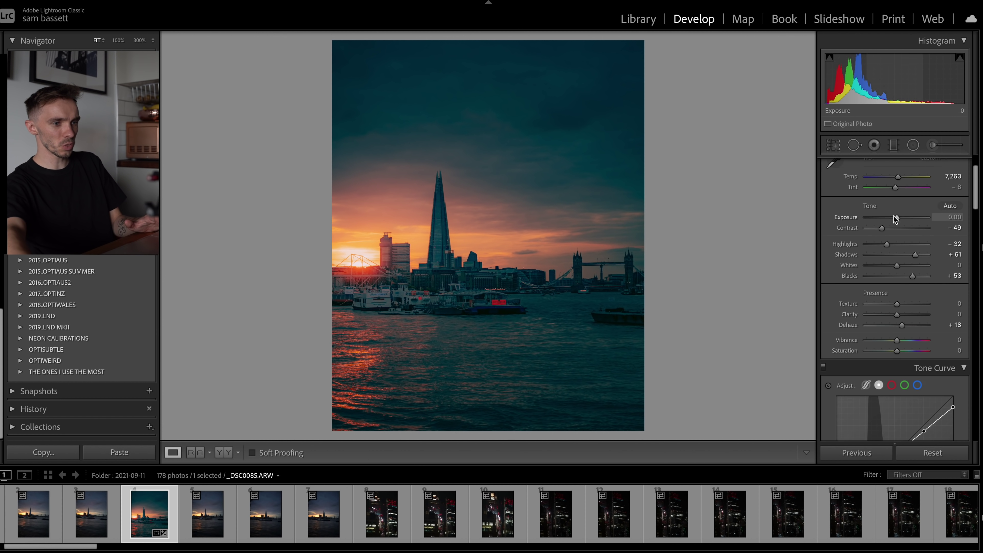
drag(895, 187, 894, 192)
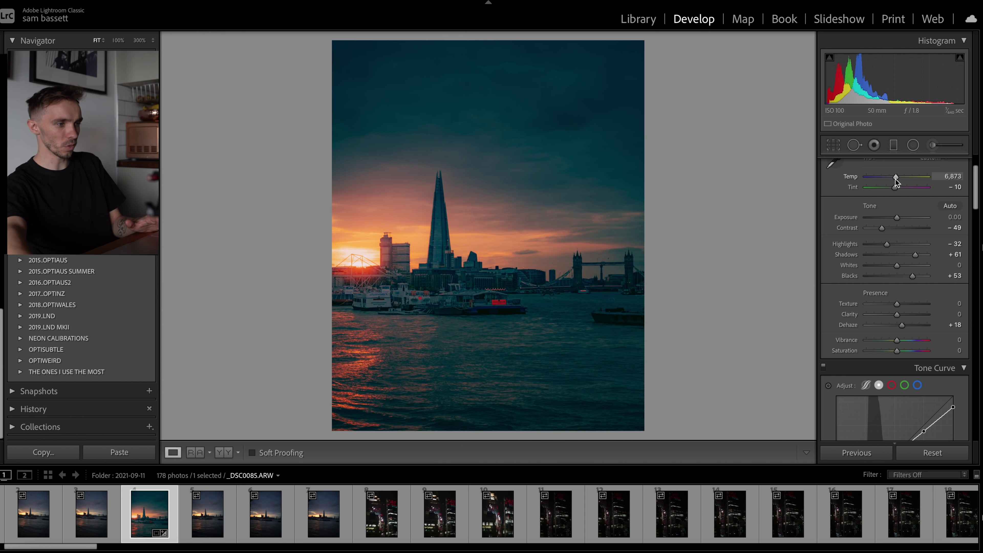
scroll(889, 192, down, 8)
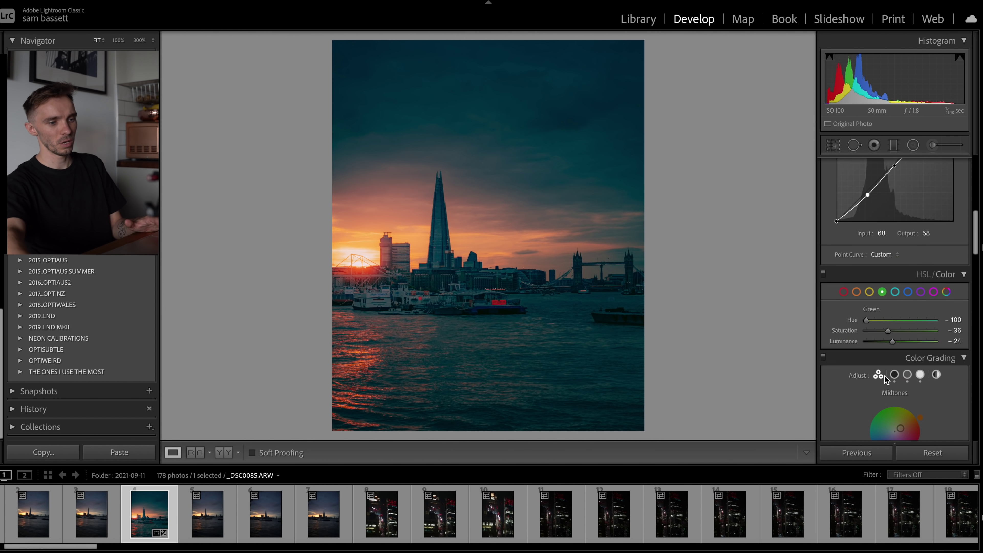
scroll(894, 395, up, 8)
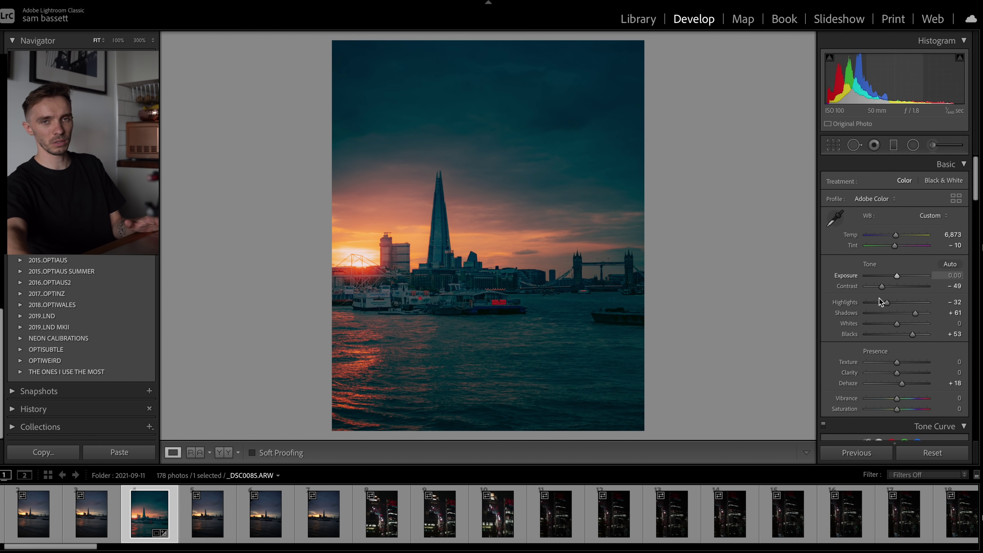
scroll(843, 297, down, 5)
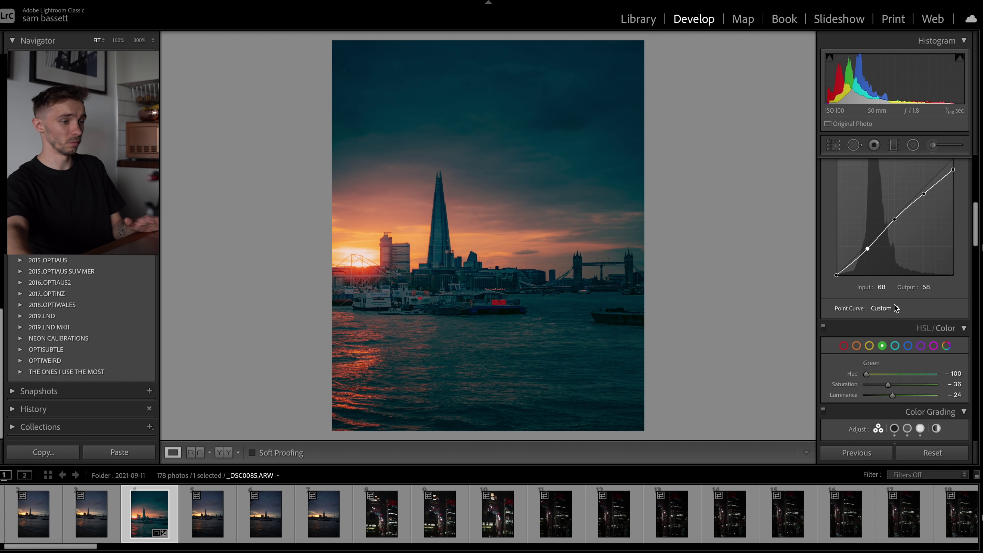
key(backslash)
key(backslash)
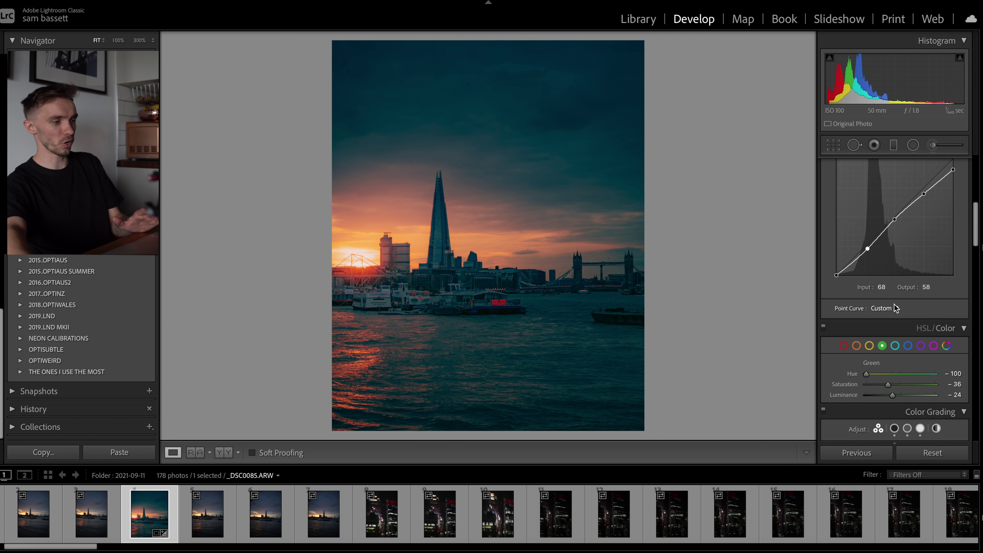
click(22, 262)
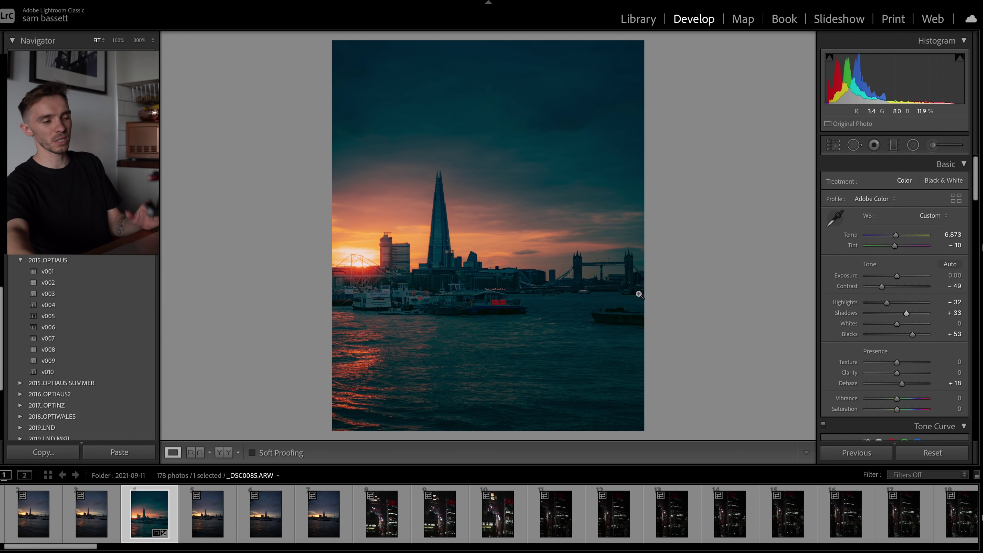
Compare against the original and toggle the Tone Curve off and on to judge its effect
key(backslash)
key(backslash)
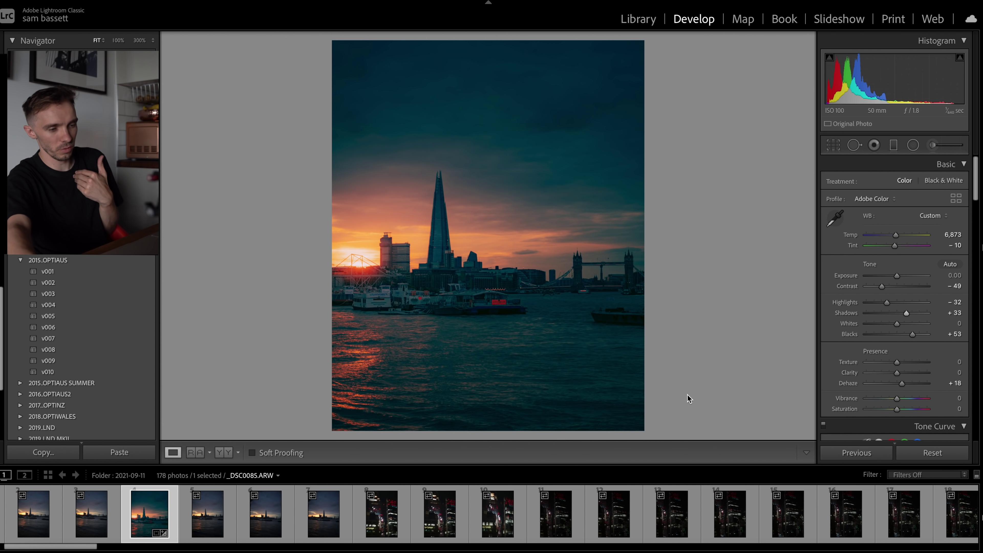
scroll(917, 323, down, 3)
scroll(879, 356, down, 2)
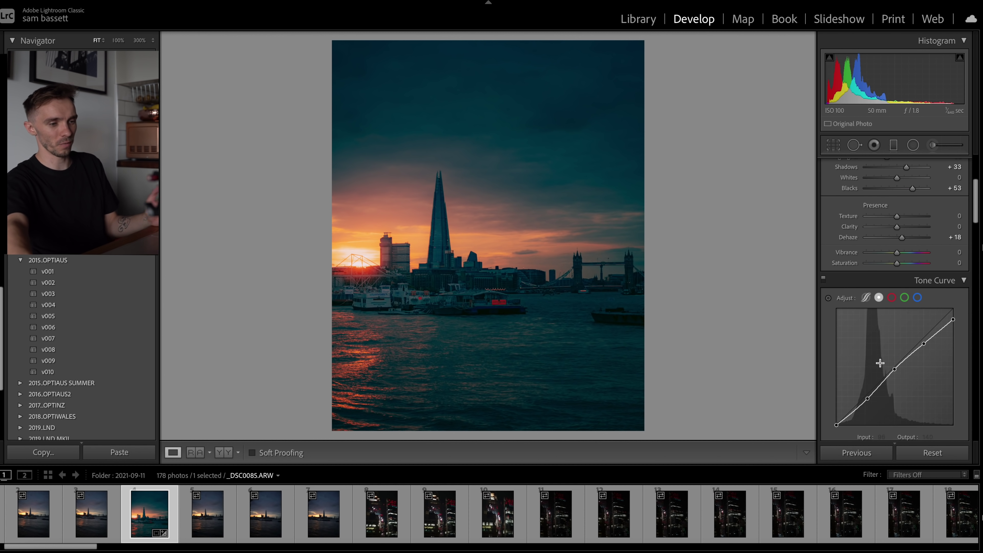
scroll(866, 373, down, 5)
scroll(913, 358, down, 1)
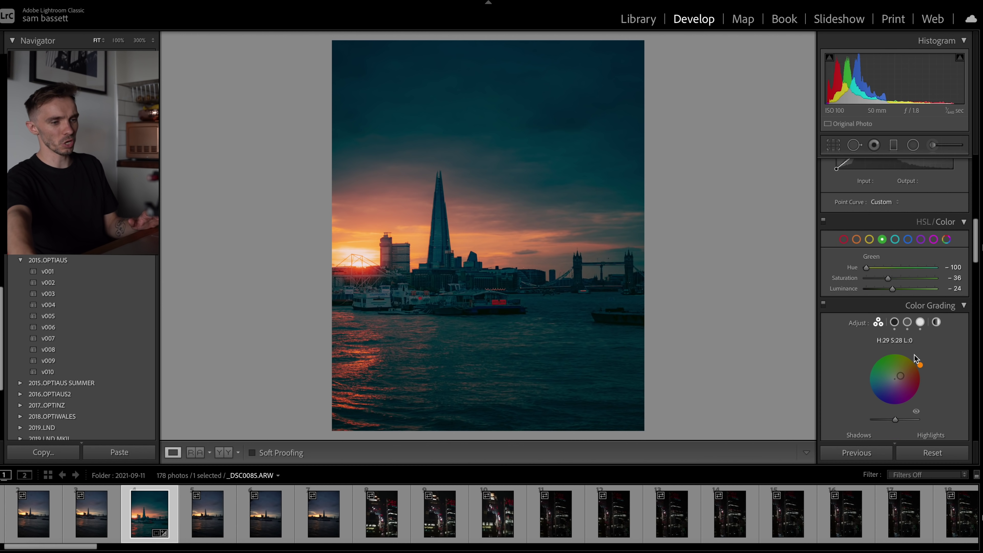
scroll(914, 360, down, 2)
scroll(906, 372, up, 10)
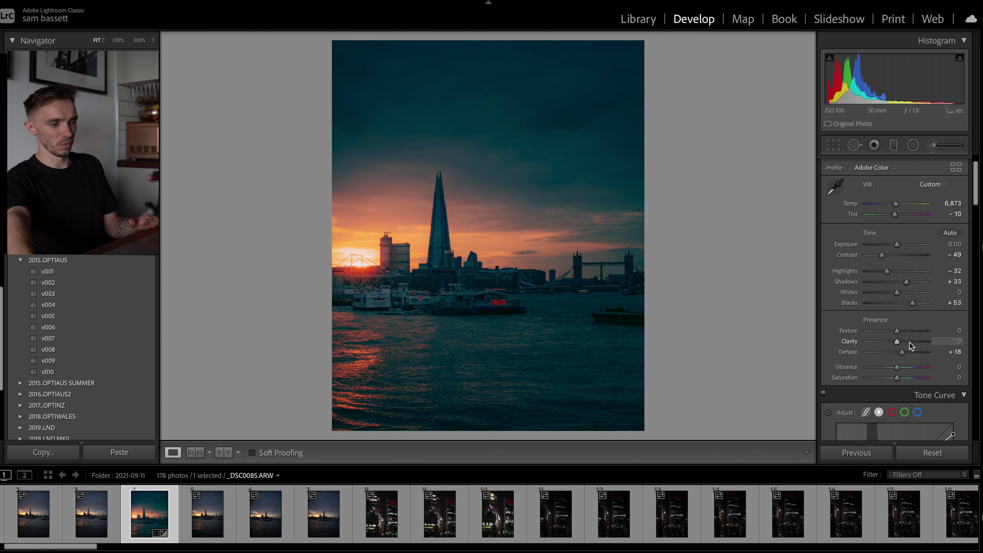
scroll(910, 342, down, 2)
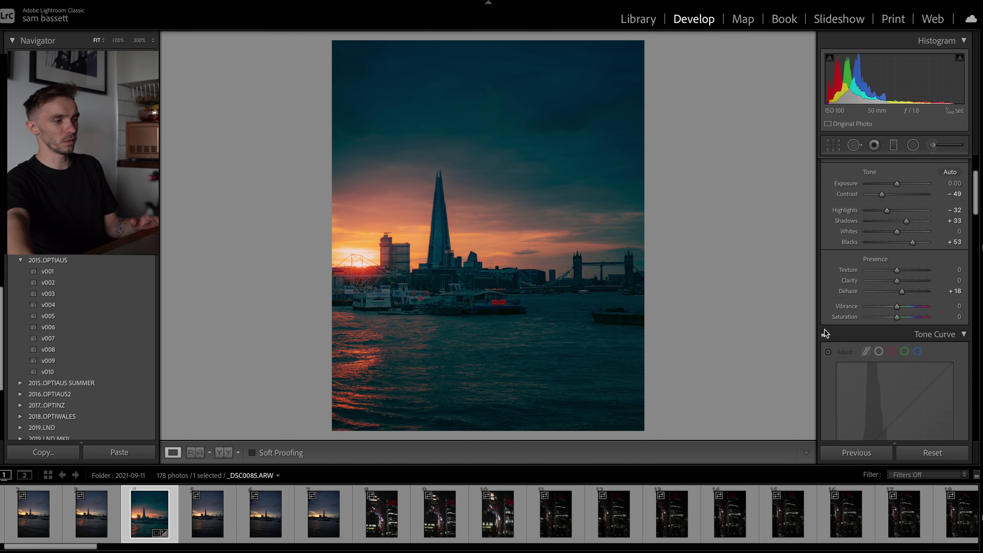
click(823, 331)
click(823, 331)
click(824, 331)
click(824, 331)
scroll(835, 335, down, 2)
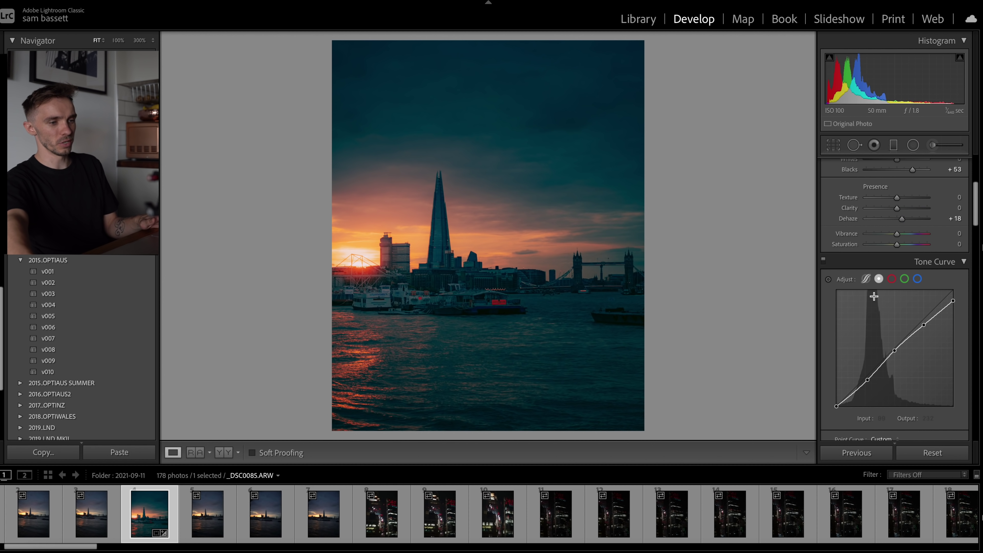
click(825, 262)
click(824, 263)
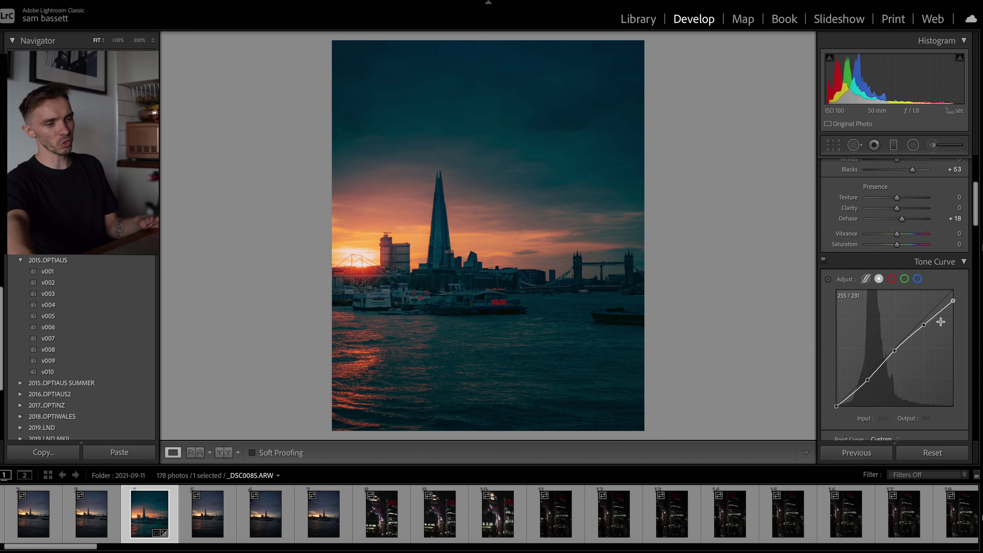
Lift the red curve's shadow point toward purple and warm Temp to 6,807
click(892, 280)
scroll(890, 295, down, 1)
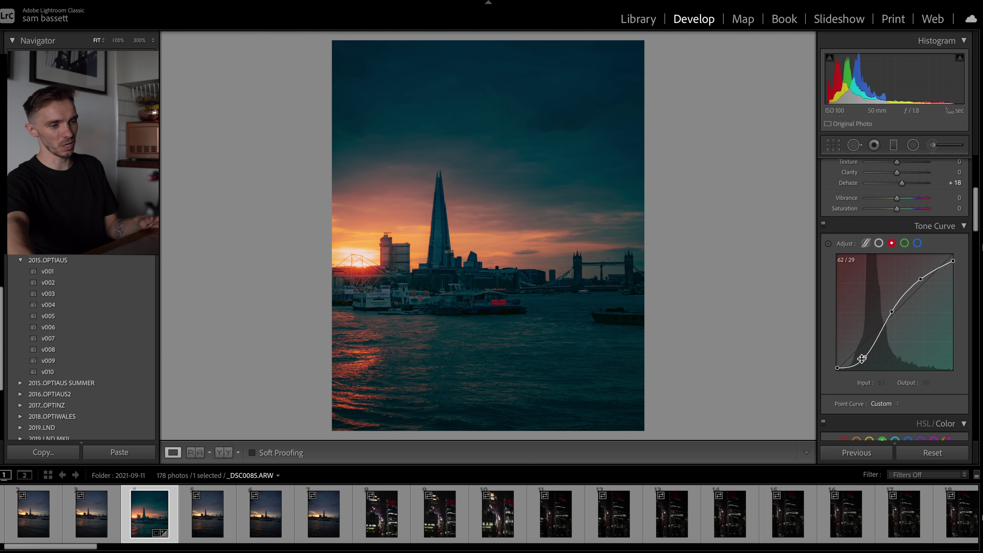
drag(865, 358, 860, 354)
click(904, 243)
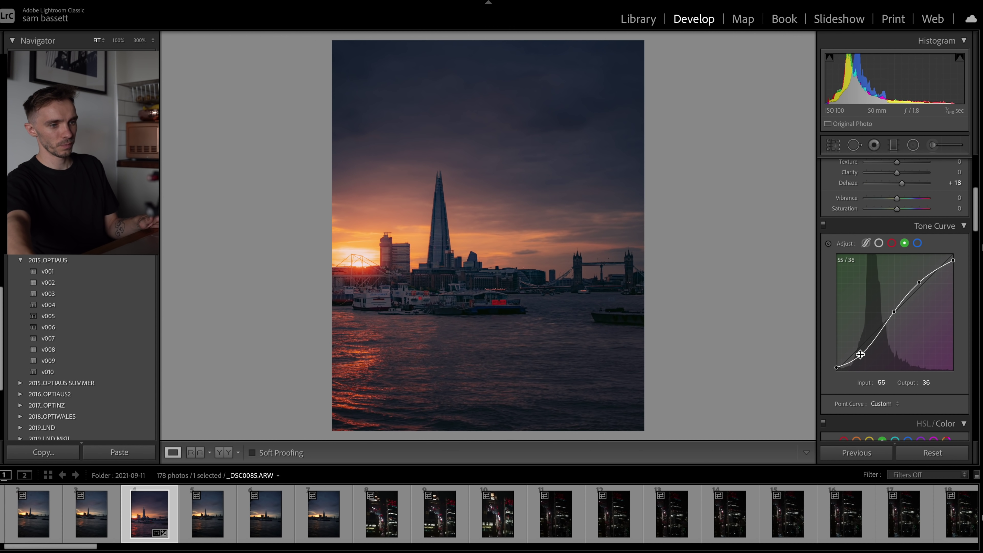
click(918, 242)
scroll(884, 321, up, 5)
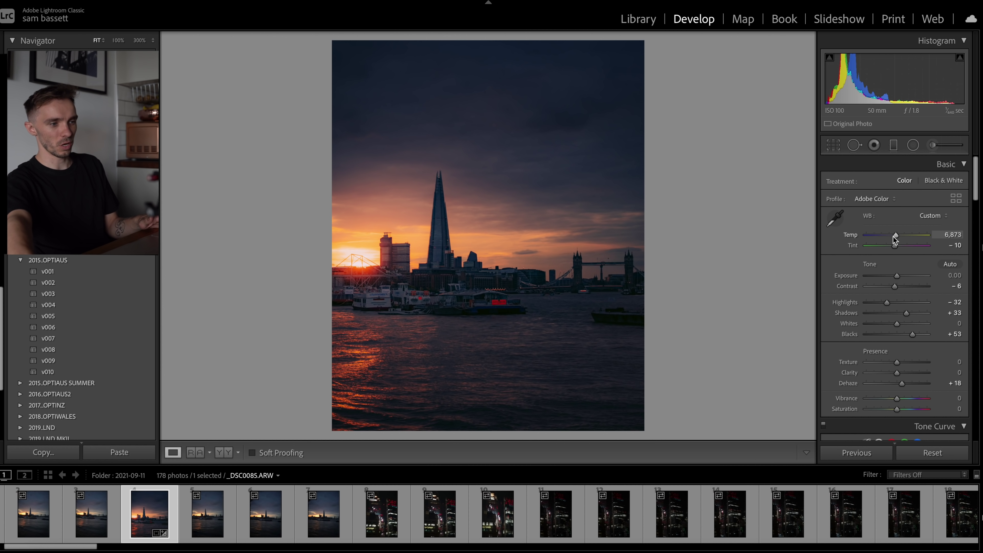
drag(887, 239, 889, 249)
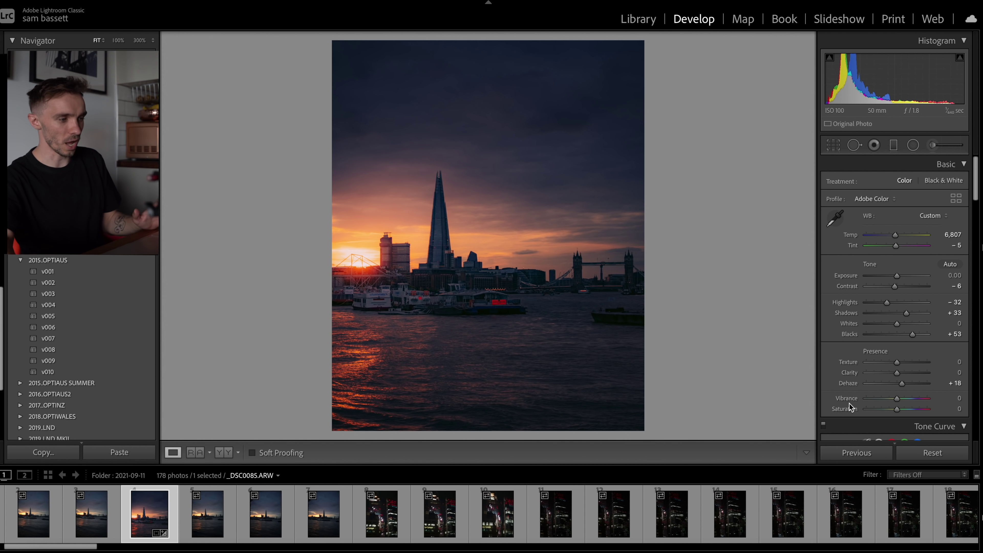
Scroll the filmstrip to bring the rooftop night cityscape _DSC0168-2.ARW into view
scroll(866, 387, down, 2)
scroll(870, 343, down, 5)
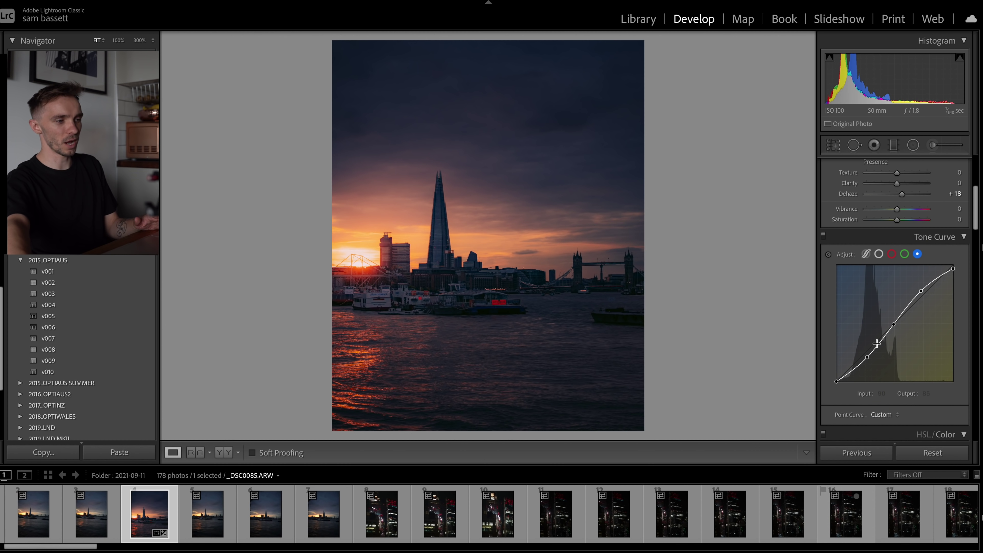
scroll(883, 306, up, 6)
scroll(390, 519, down, 9)
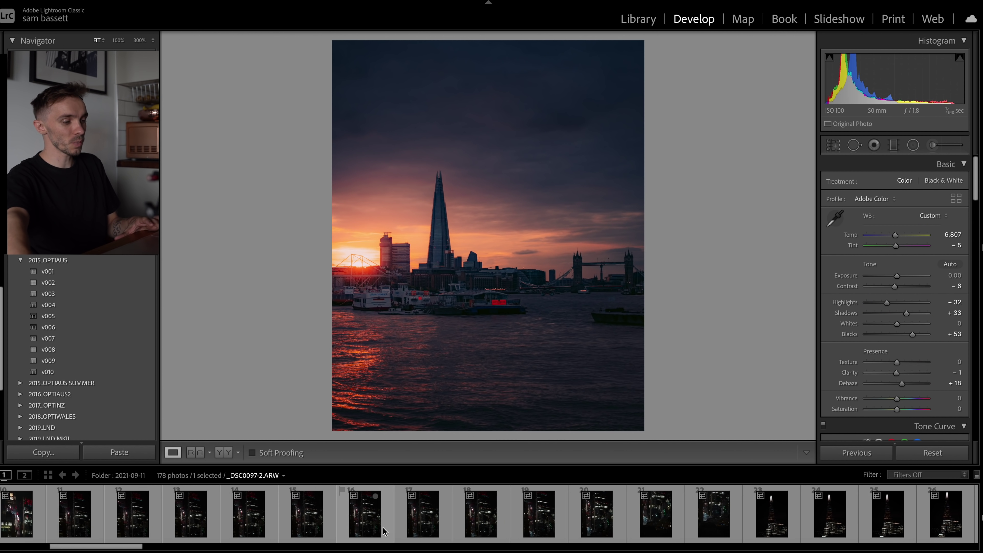
scroll(390, 525, down, 20)
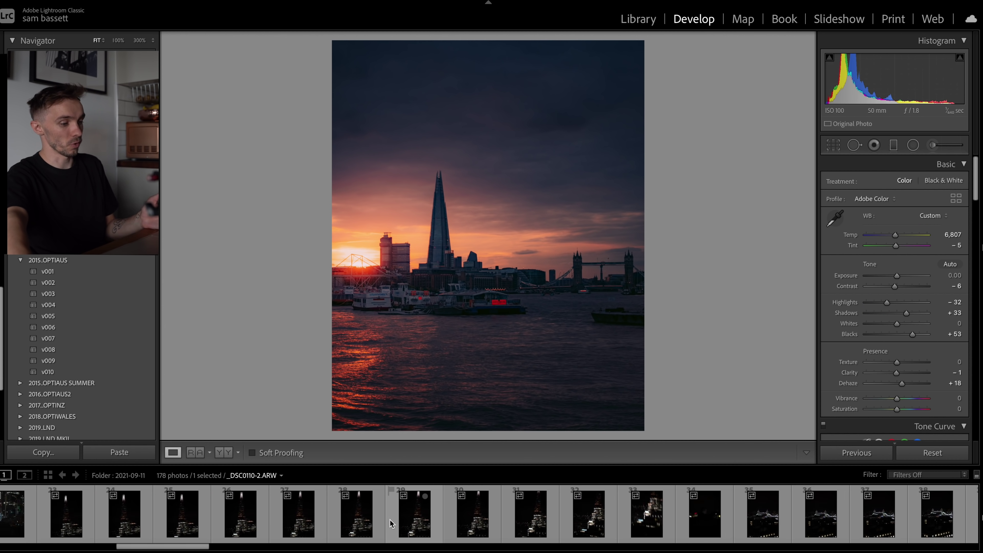
scroll(402, 526, down, 20)
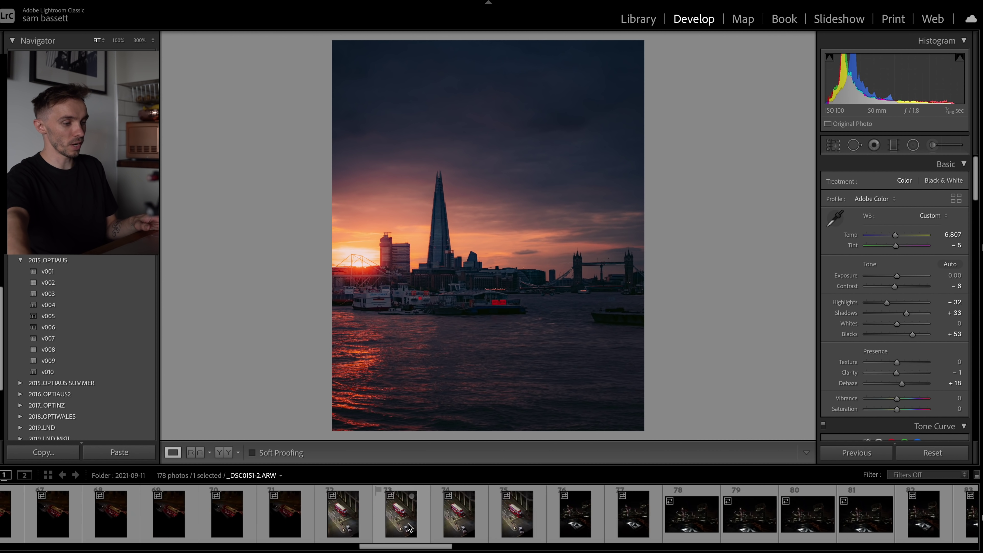
scroll(295, 522, down, 13)
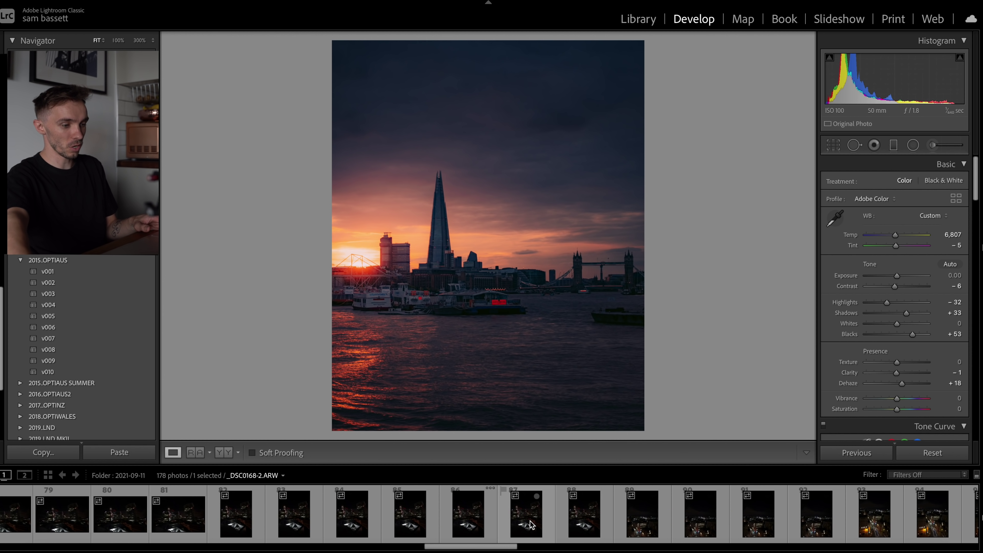
Open _DSC0168-2.ARW and crop it to the 4 x 5 / 8 x 10 aspect ratio
click(276, 527)
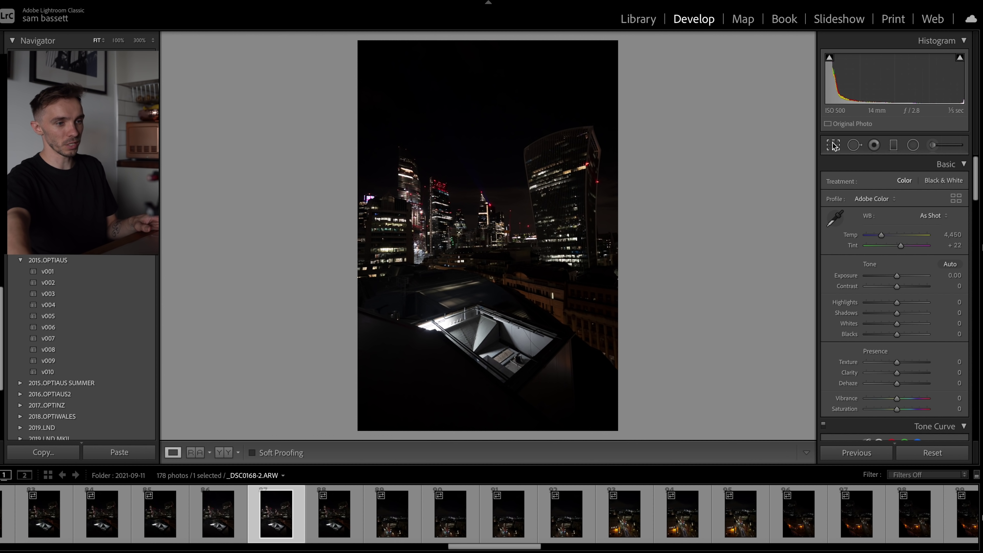
key(r)
click(923, 184)
click(939, 228)
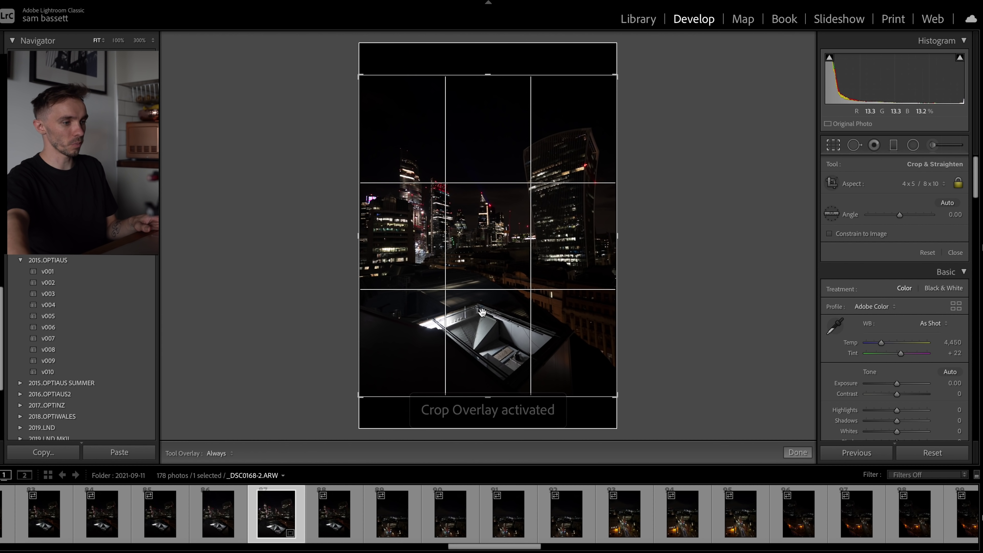
click(832, 146)
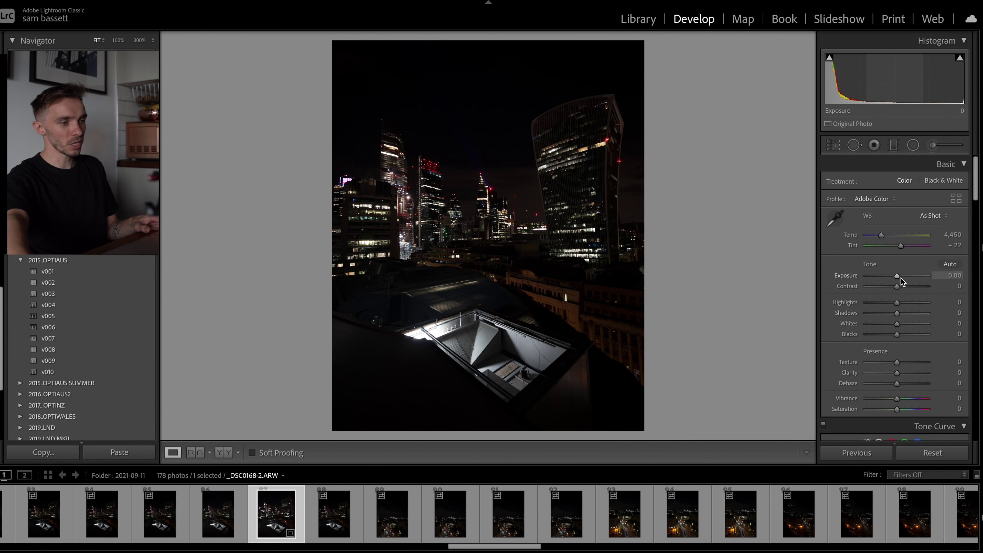
Set Exposure to +2.45 and Texture to +13
drag(901, 277, 918, 281)
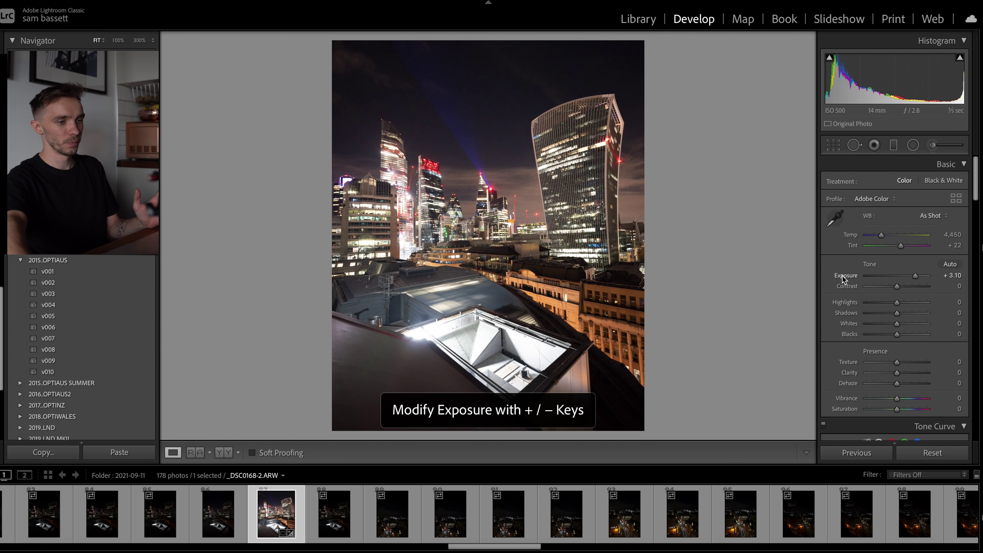
mouse_move(918, 280)
mouse_down()
mouse_move(908, 274)
mouse_move(895, 283)
mouse_move(925, 278)
mouse_move(911, 282)
mouse_up()
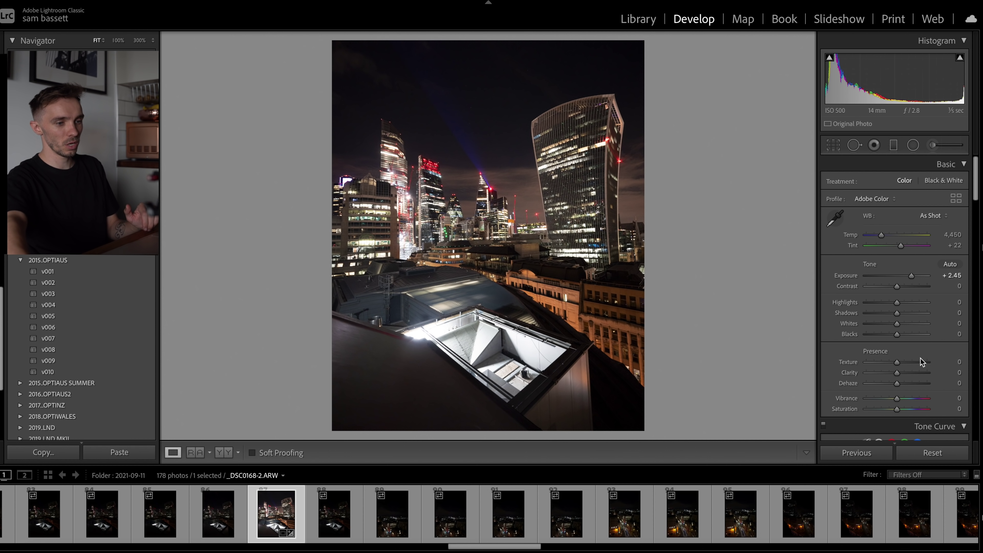
drag(910, 363, 901, 362)
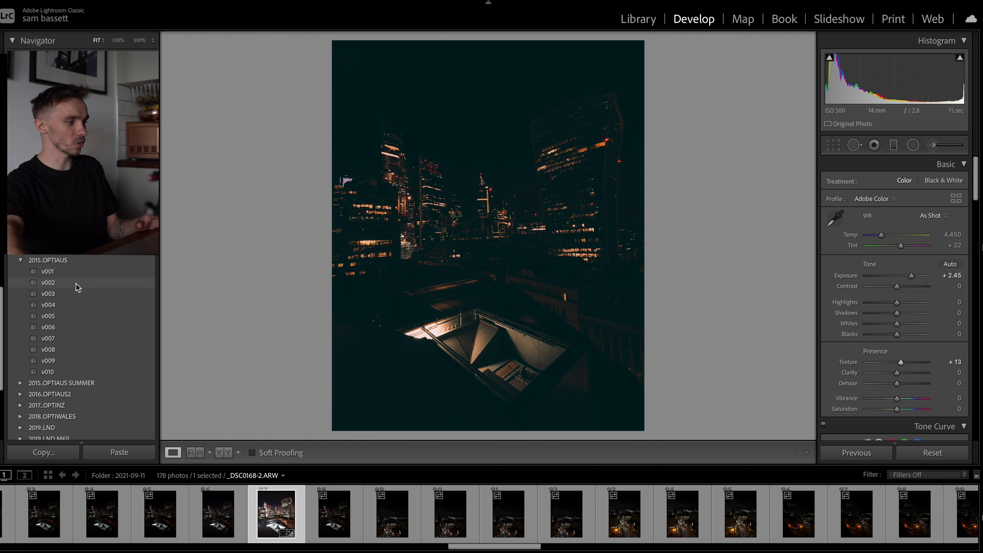
Apply preset v003 and cool the white balance to Temp 3,020
click(78, 297)
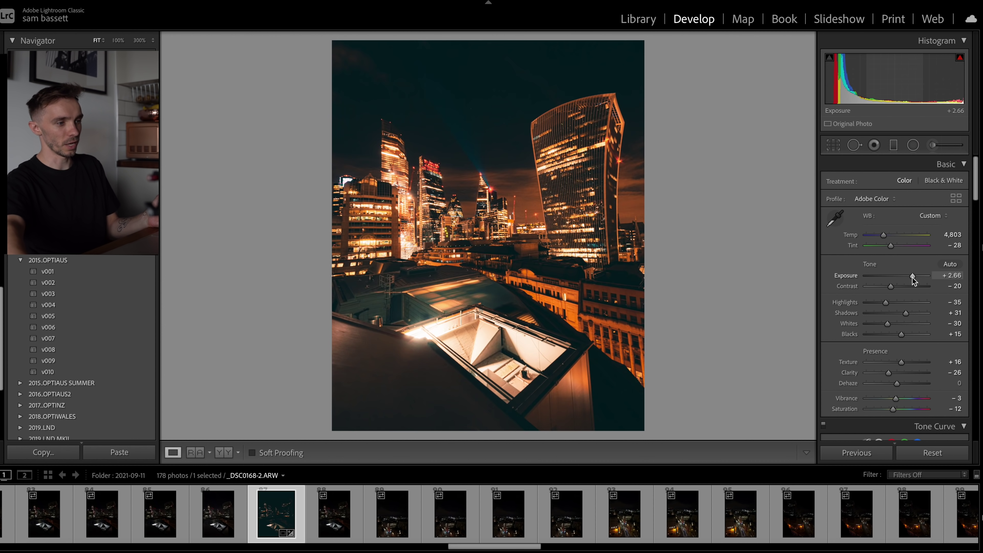
drag(883, 235, 871, 242)
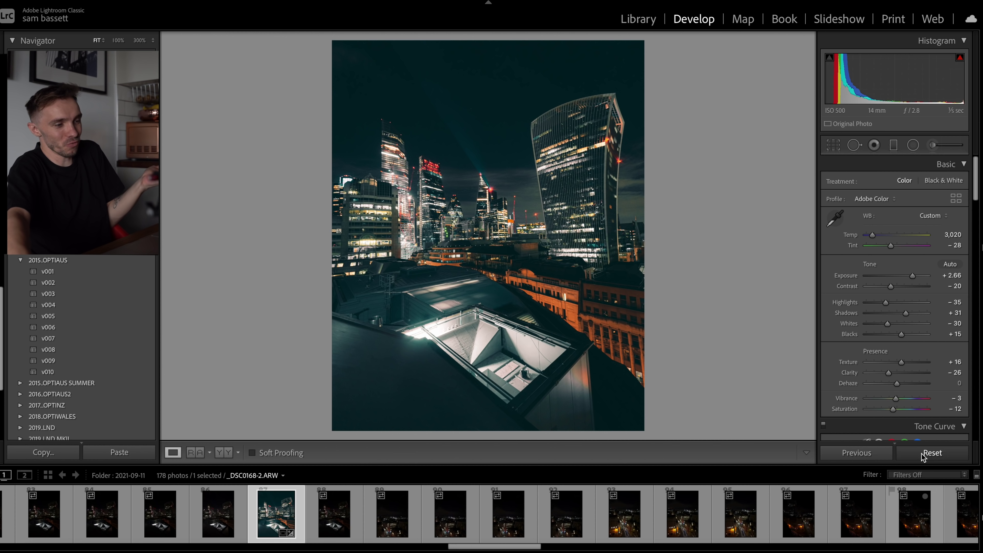
click(932, 453)
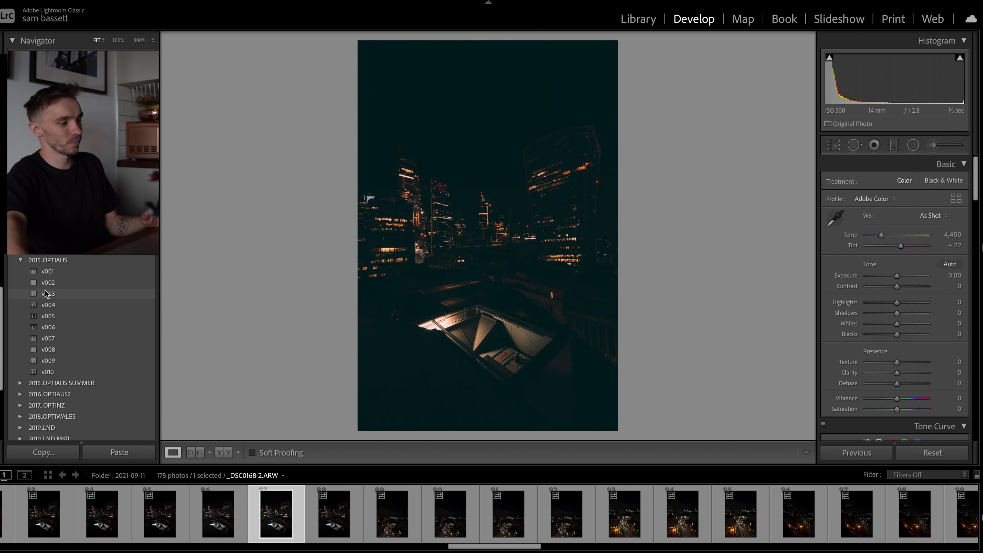
click(46, 294)
drag(897, 275, 912, 275)
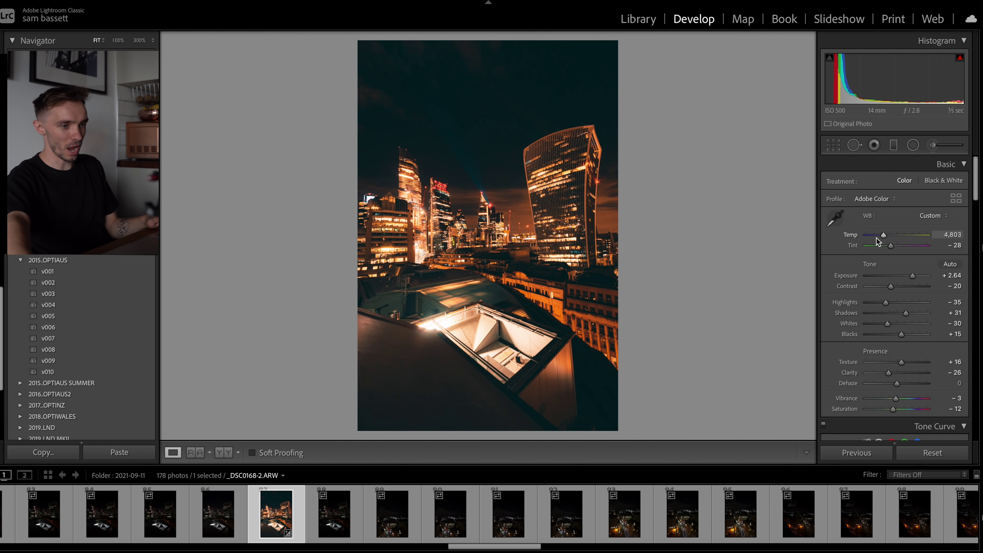
click(873, 235)
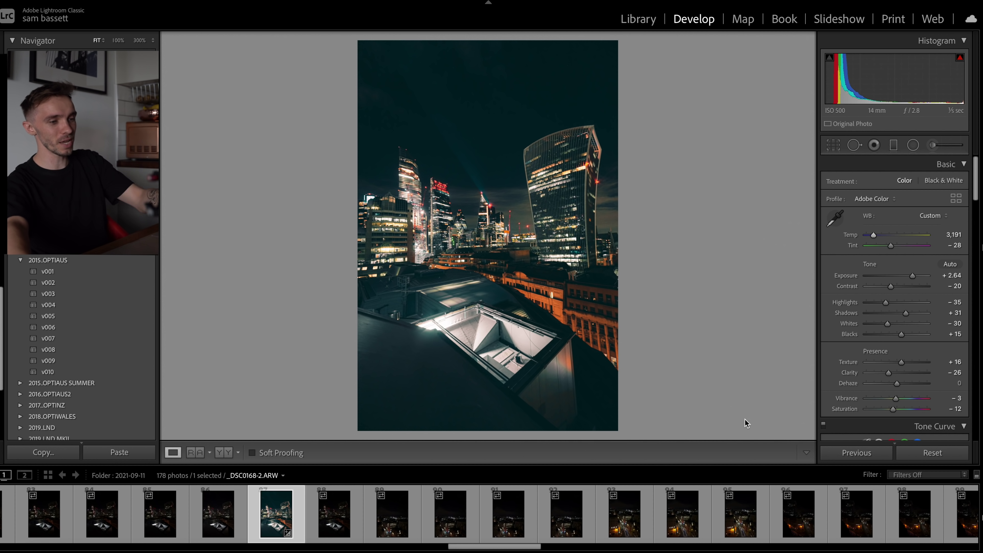
scroll(904, 309, down, 3)
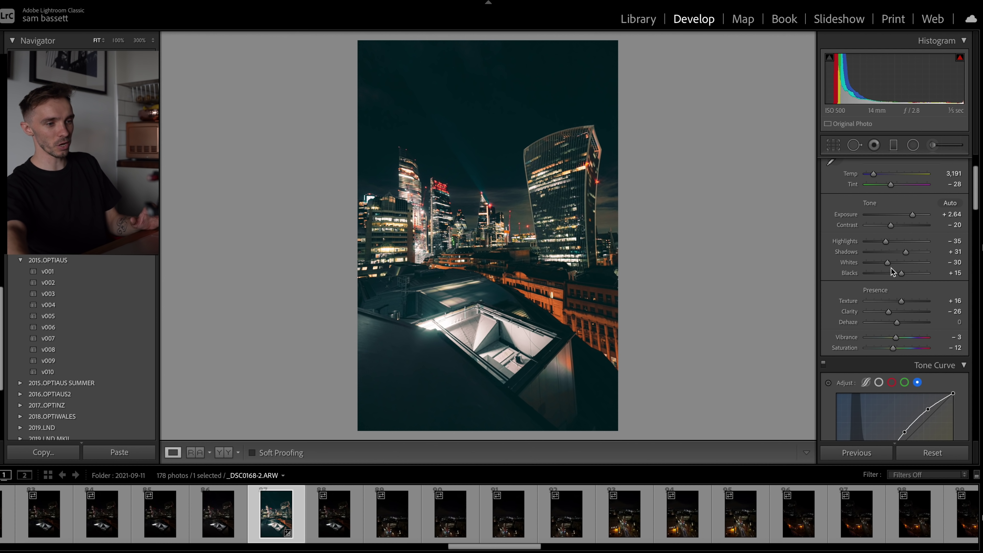
scroll(903, 294, down, 5)
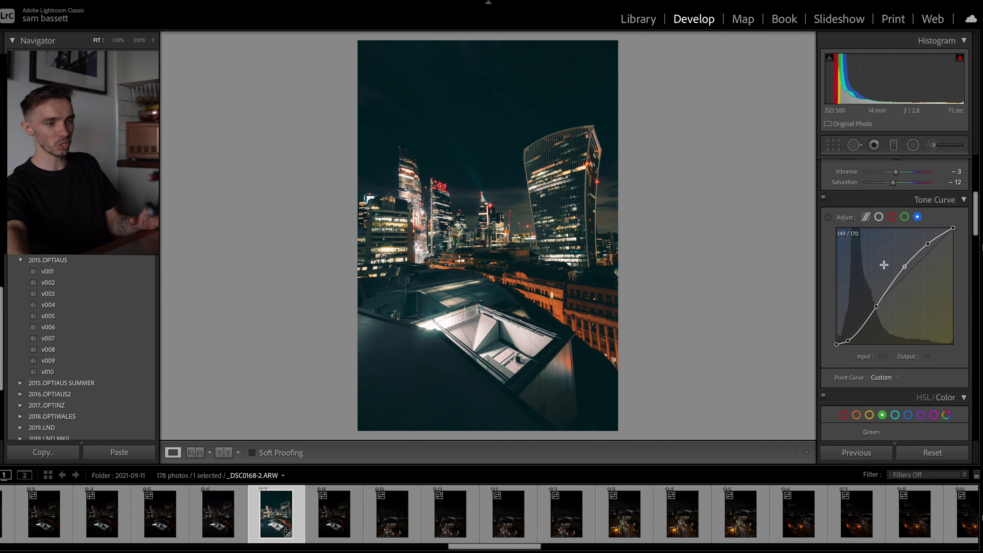
click(905, 218)
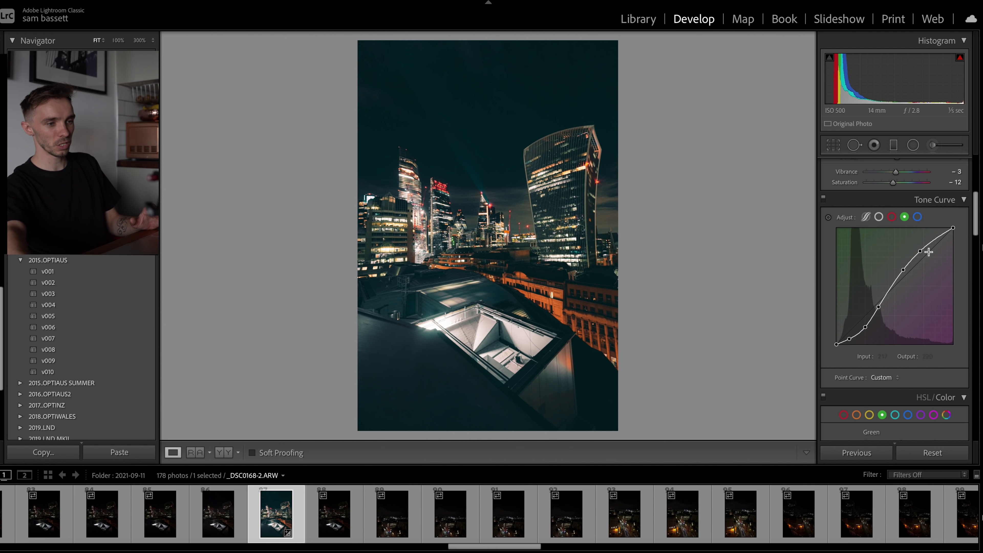
click(891, 217)
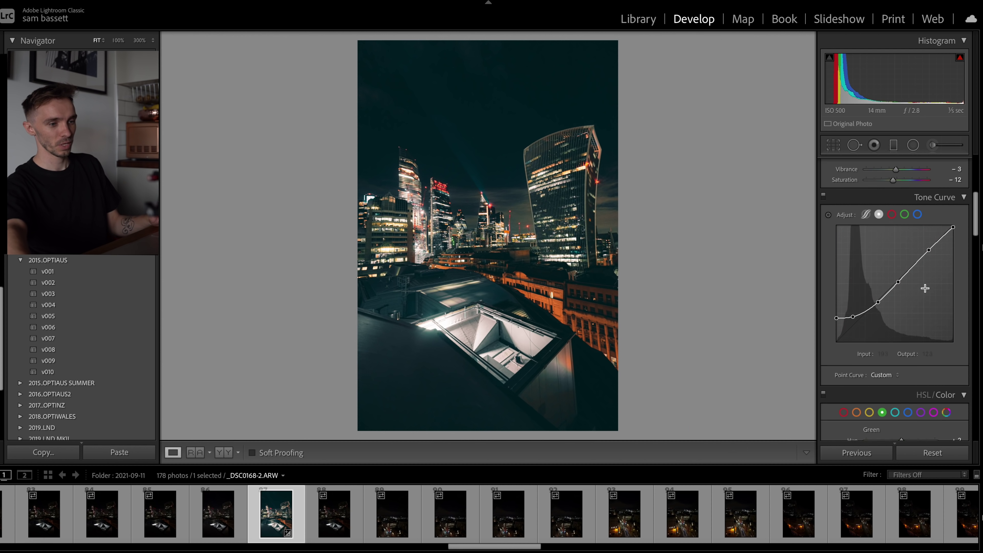
scroll(924, 288, down, 3)
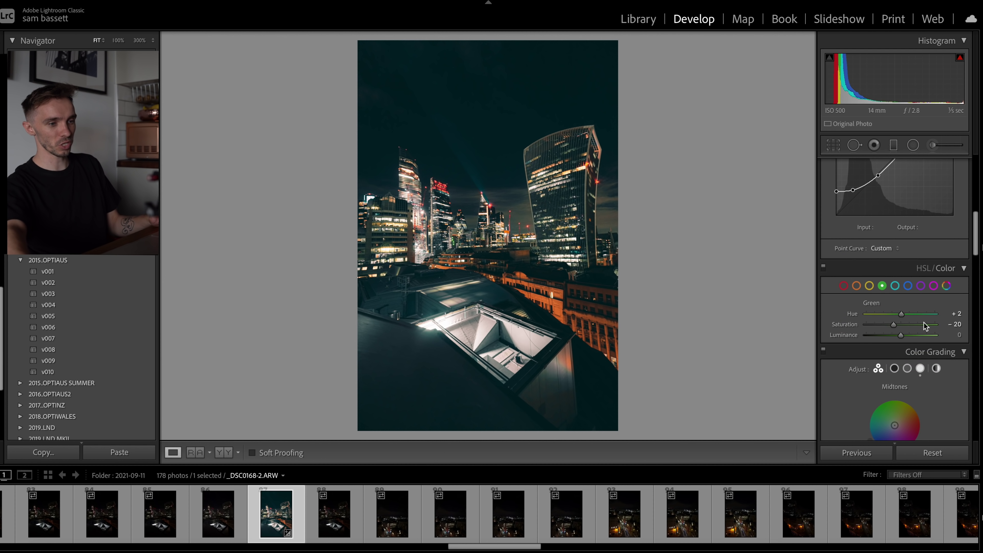
click(926, 264)
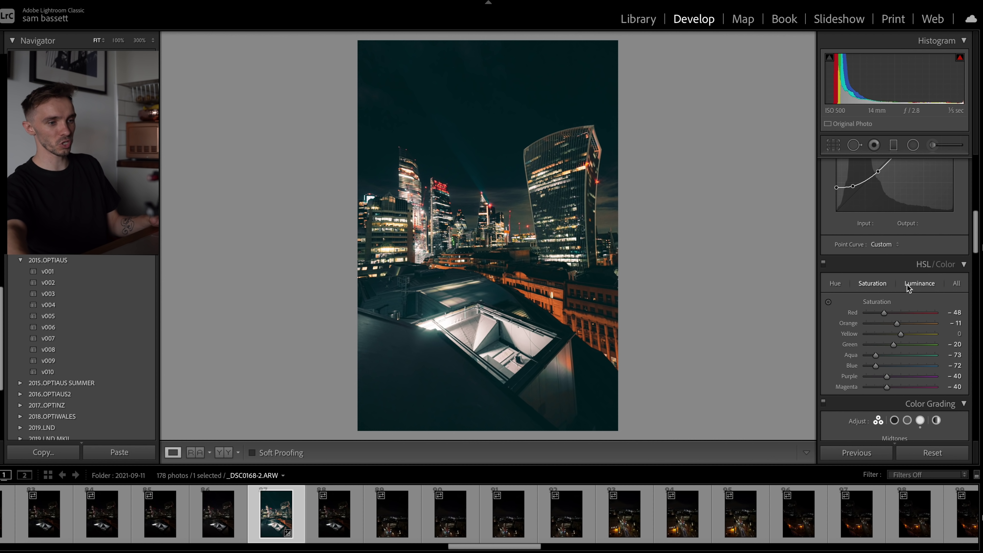
scroll(924, 328, down, 9)
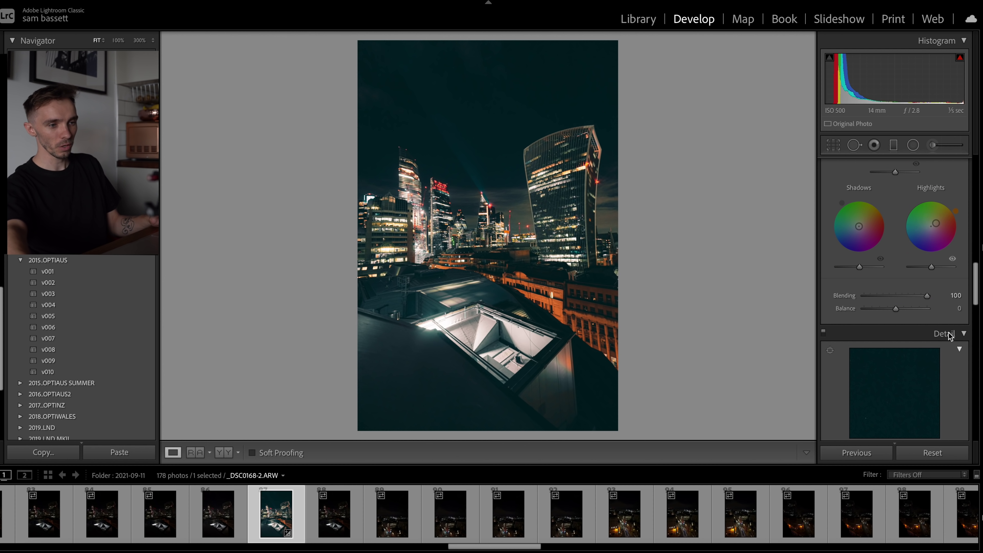
scroll(914, 285, down, 10)
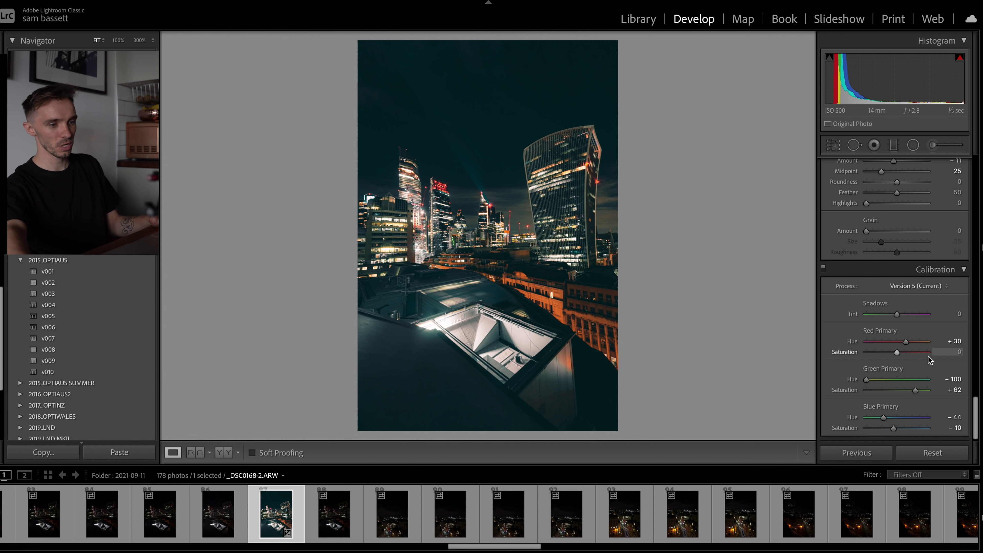
scroll(936, 268, up, 20)
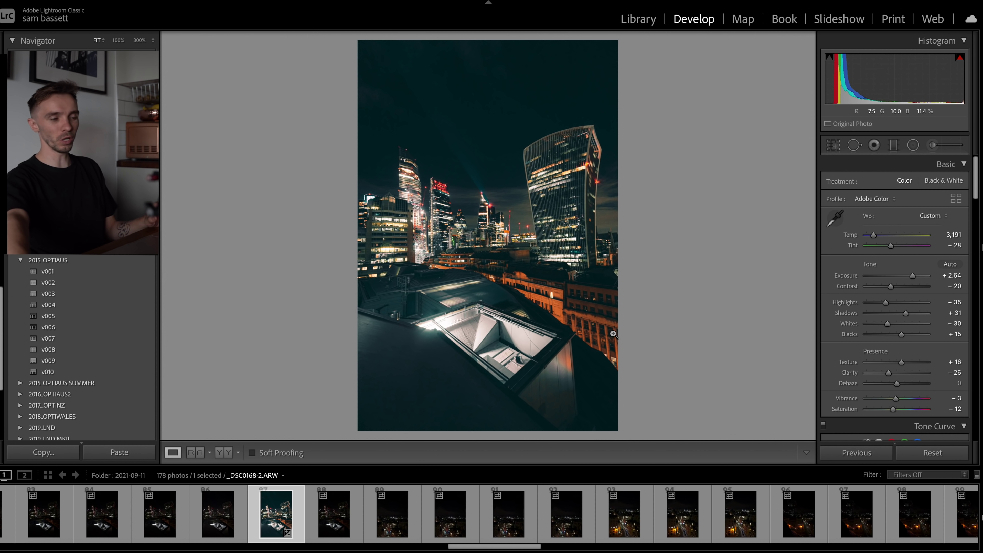
Reset the photo, reapply preset v003, and set Exposure +3.10 and Temp 3,195
click(961, 459)
click(66, 293)
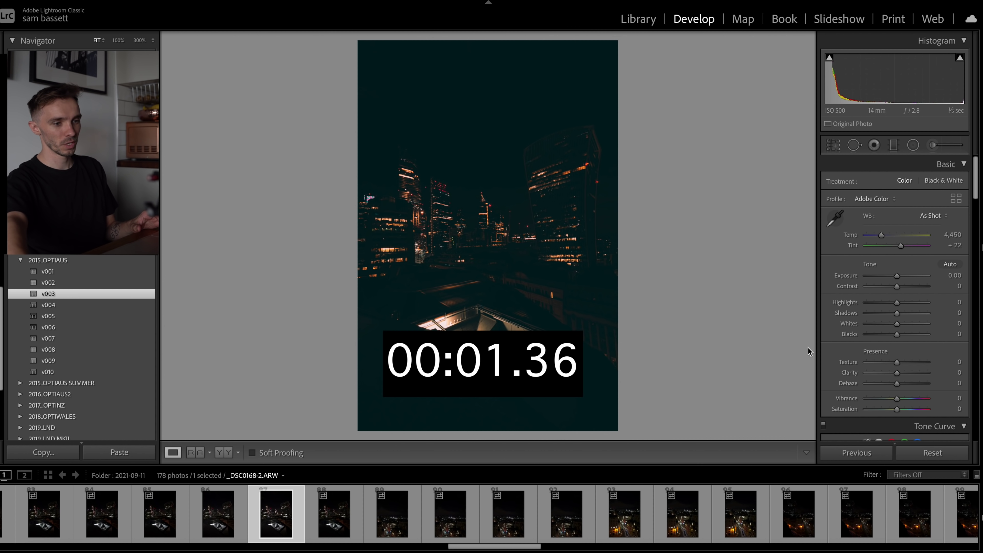
drag(896, 275, 914, 275)
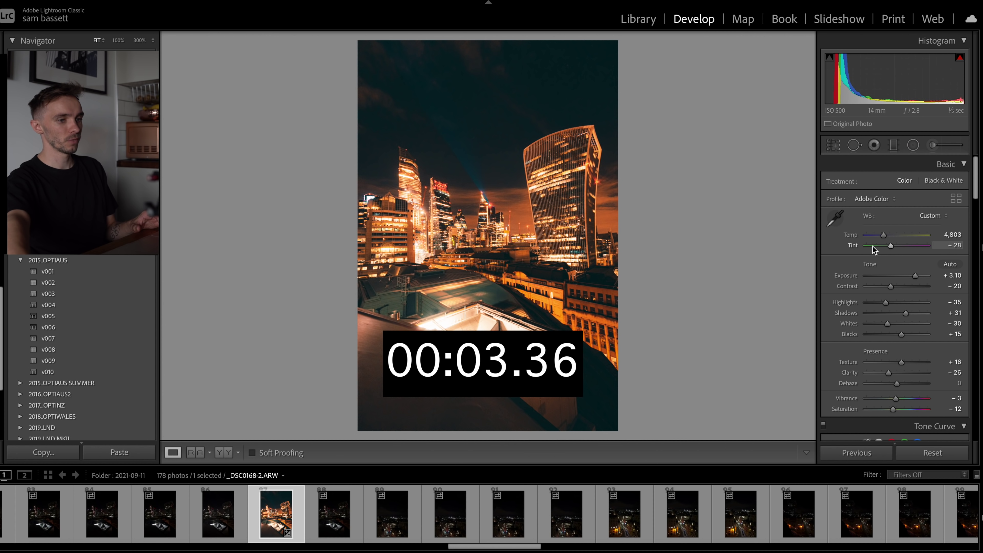
click(873, 235)
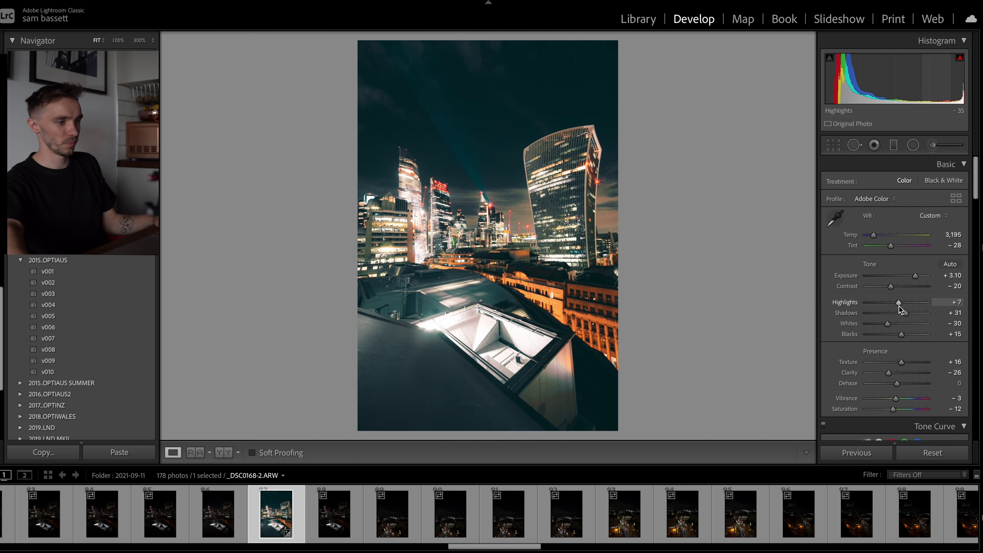
Set Highlights to -34 and Contrast to +18, and pull the shadows down on the Tone Curve
drag(886, 303, 901, 287)
scroll(904, 300, down, 1)
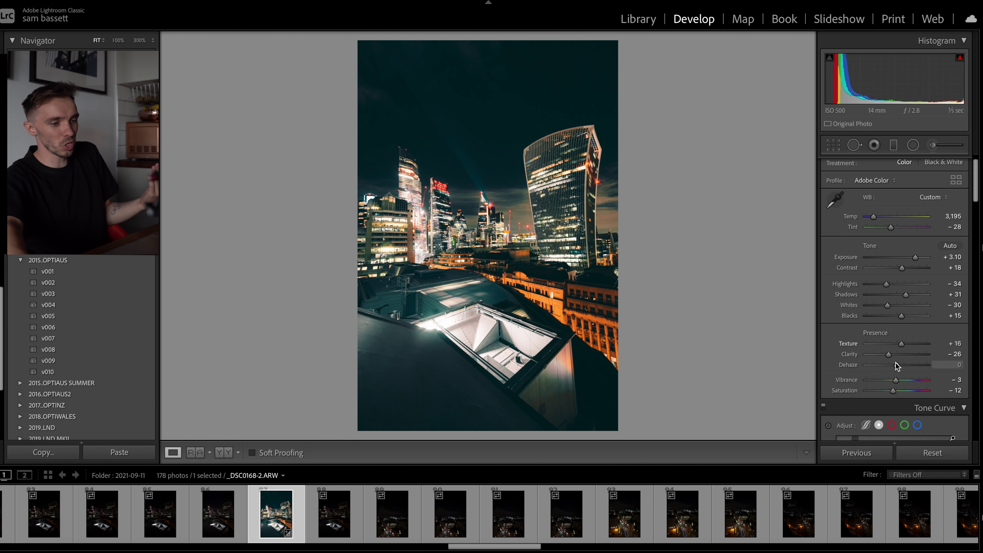
scroll(896, 365, down, 5)
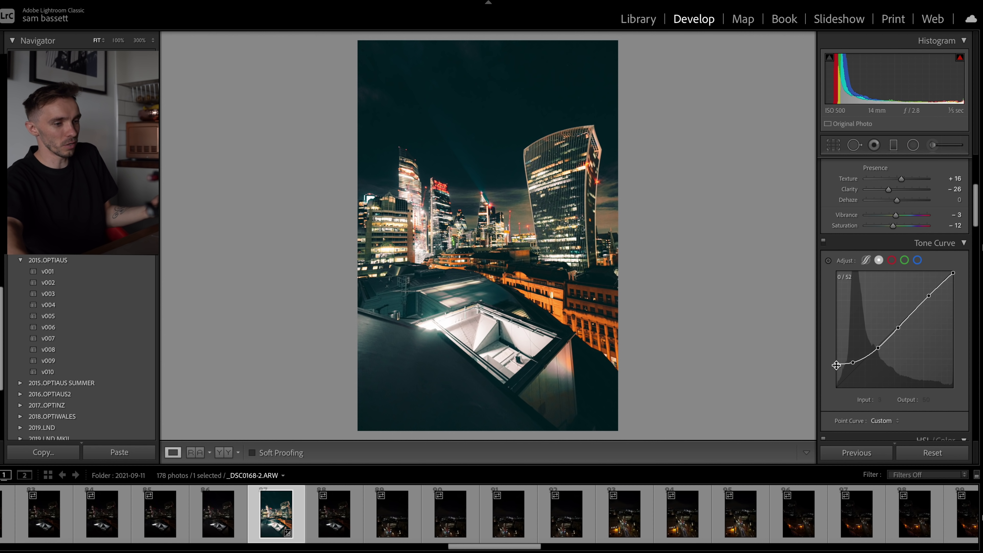
drag(851, 364, 854, 368)
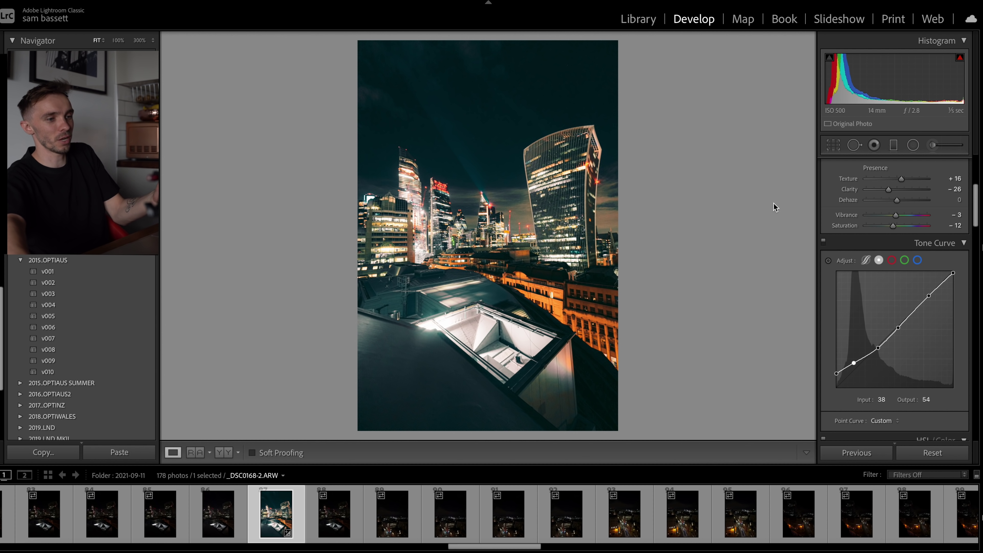
click(829, 147)
Apply the 4 x 5 / 8 x 10 crop ratio and close the Crop tool
click(934, 185)
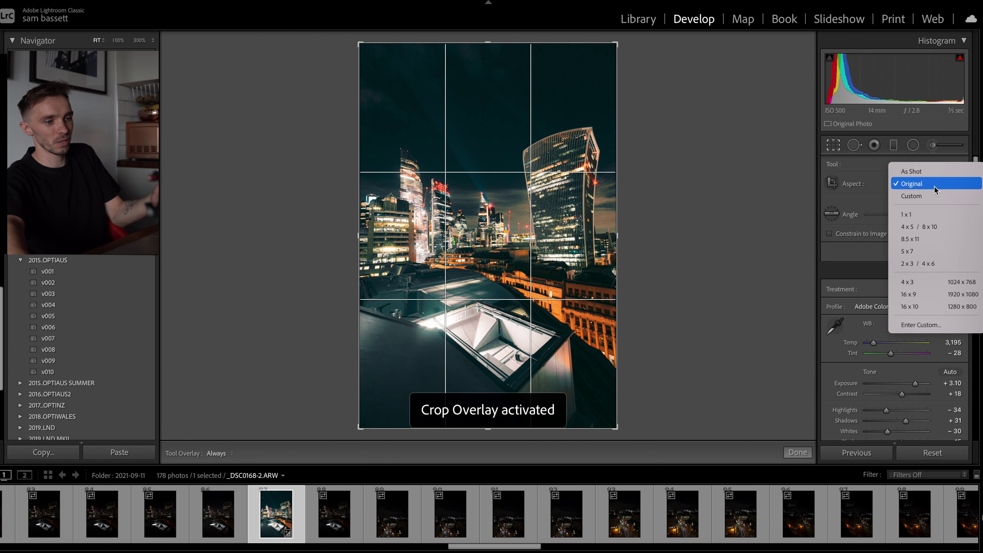
click(941, 228)
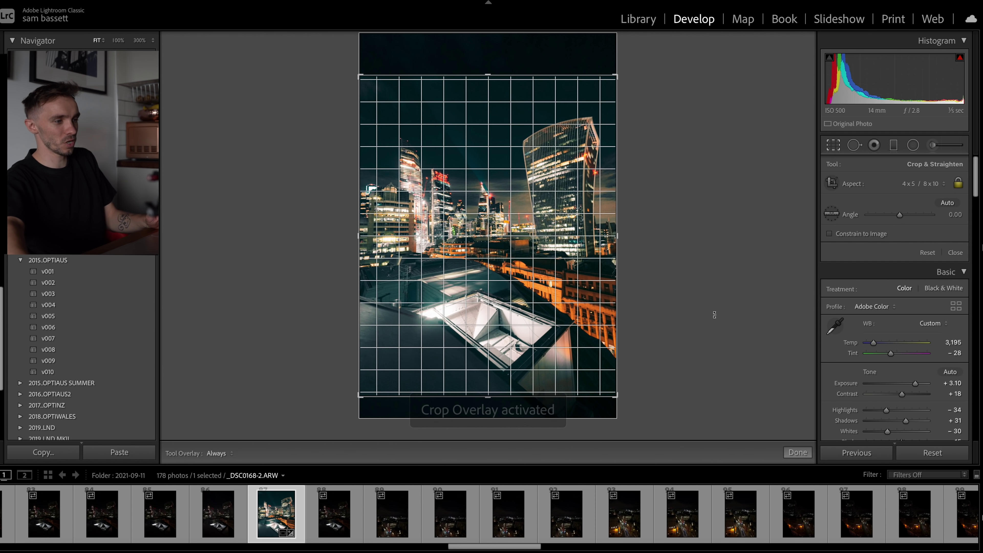
click(833, 149)
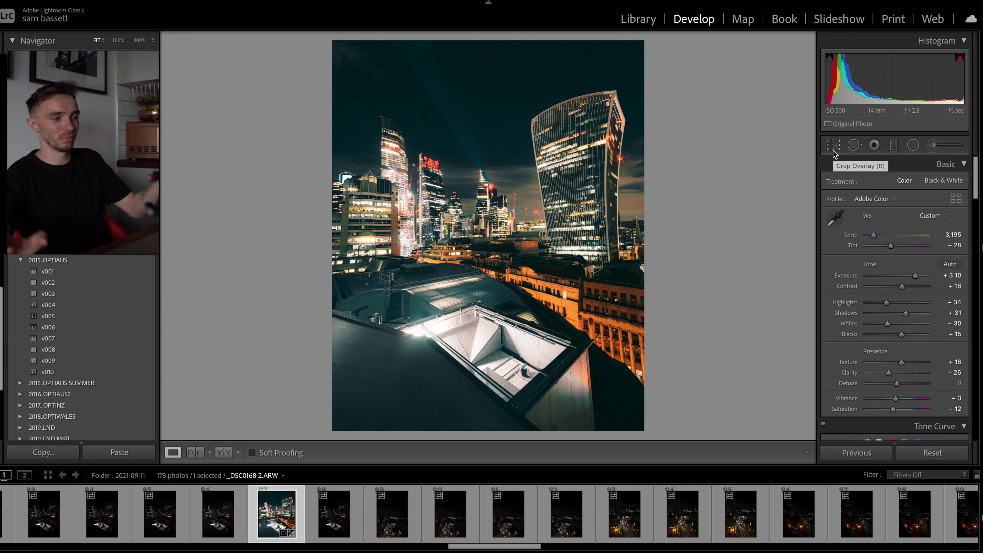
In HSL, shift Orange hue to +51 and set Yellow luminance to -1
scroll(928, 232, down, 3)
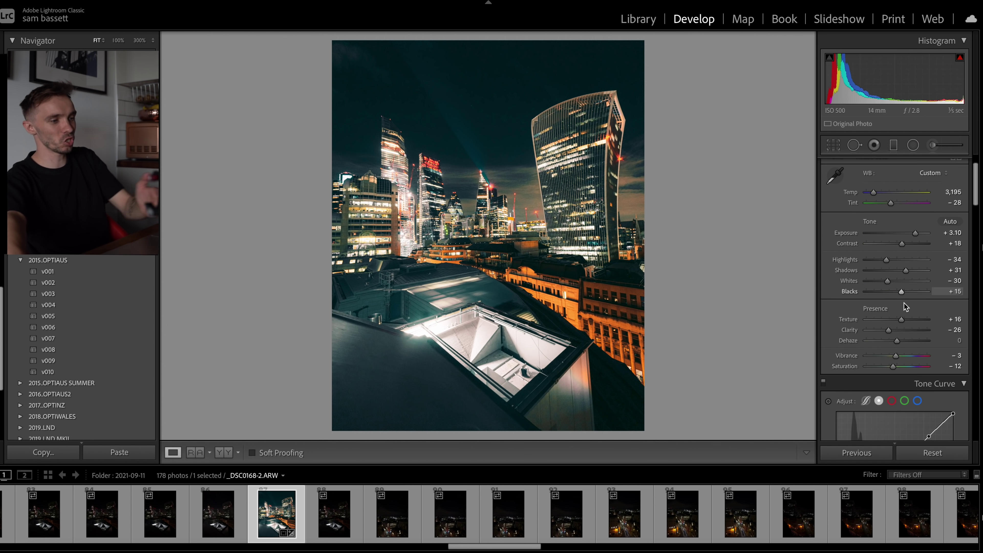
scroll(896, 360, down, 8)
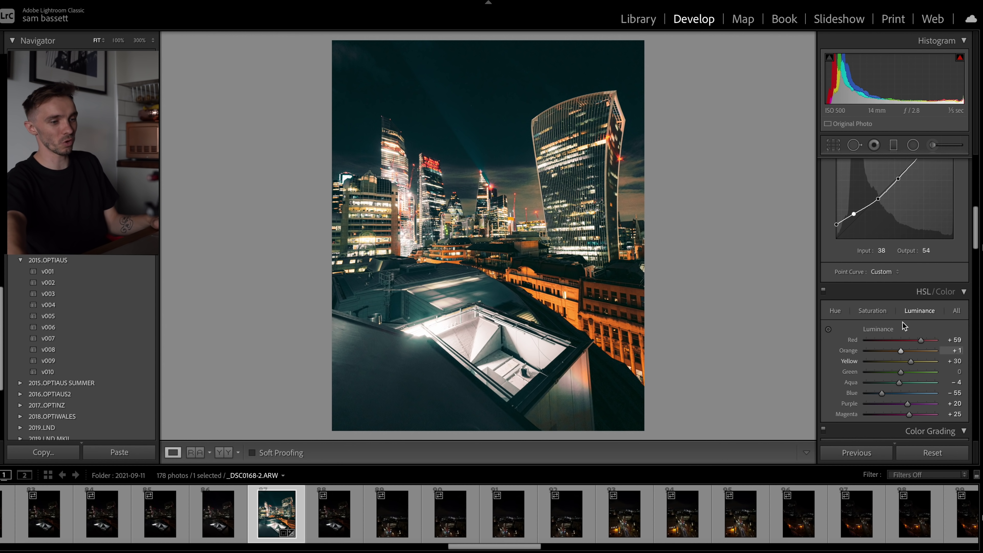
click(842, 311)
drag(894, 354, 919, 358)
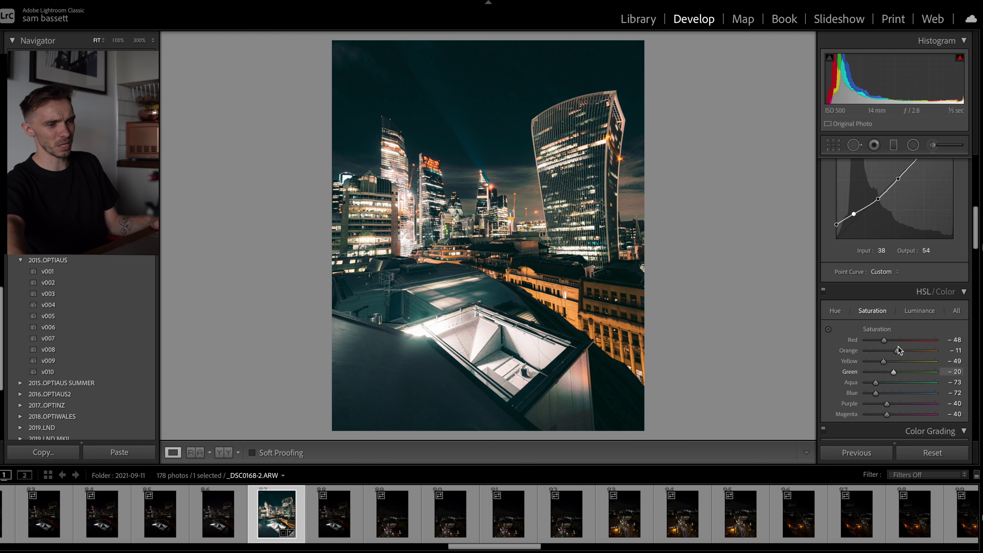
drag(908, 360, 897, 361)
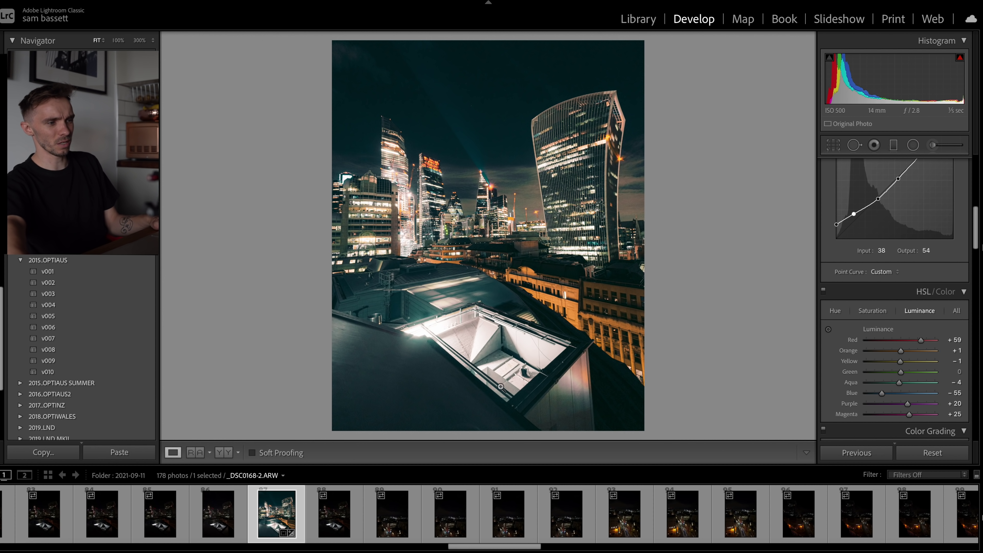
Set Tint -3, Contrast +31, Highlights -62 and Exposure +3.00 in the Basic panel
scroll(906, 260, up, 6)
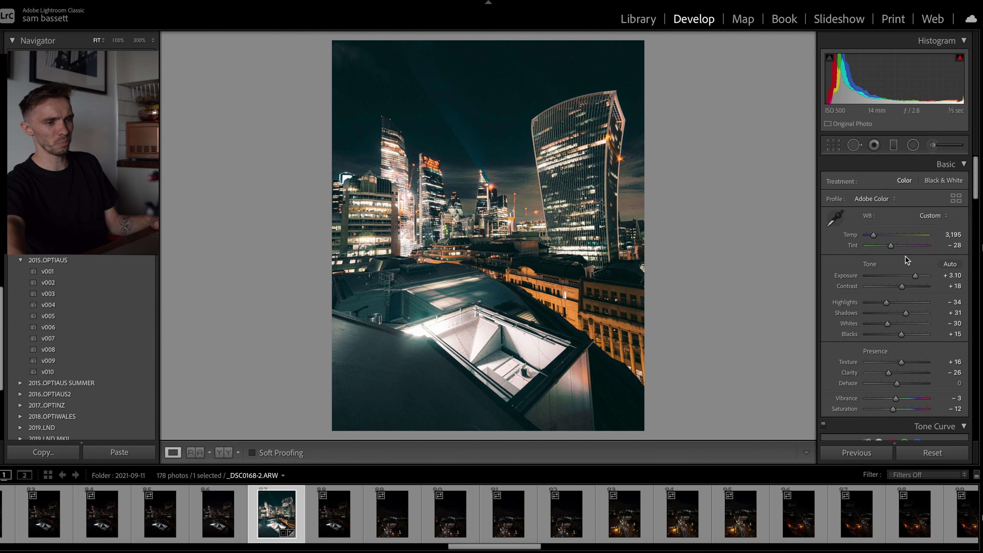
drag(891, 246, 899, 246)
drag(902, 286, 895, 313)
drag(914, 276, 911, 275)
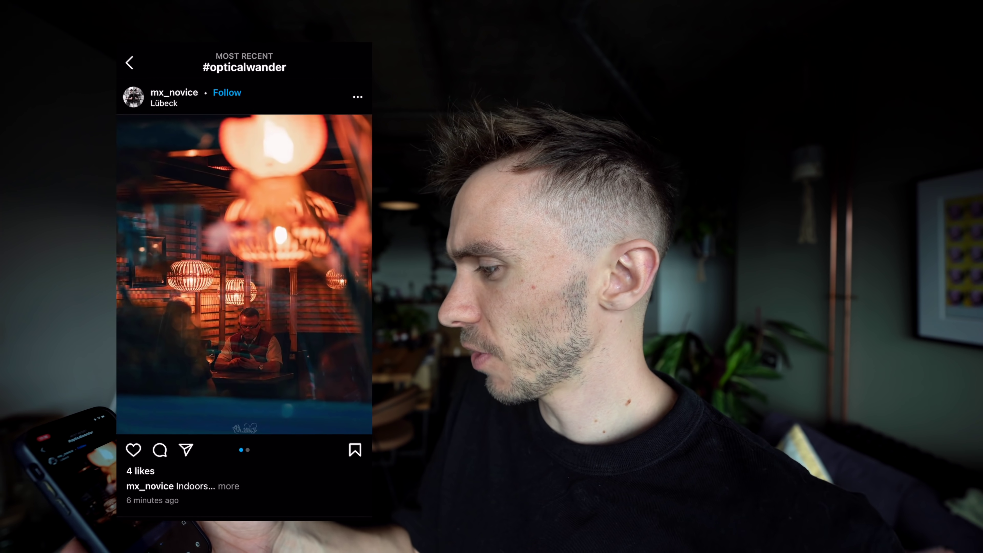
Like the lantern photo post in the #opticalwander feed and swipe through its carousel
double_click(246, 274)
scroll(244, 271, right, 3)
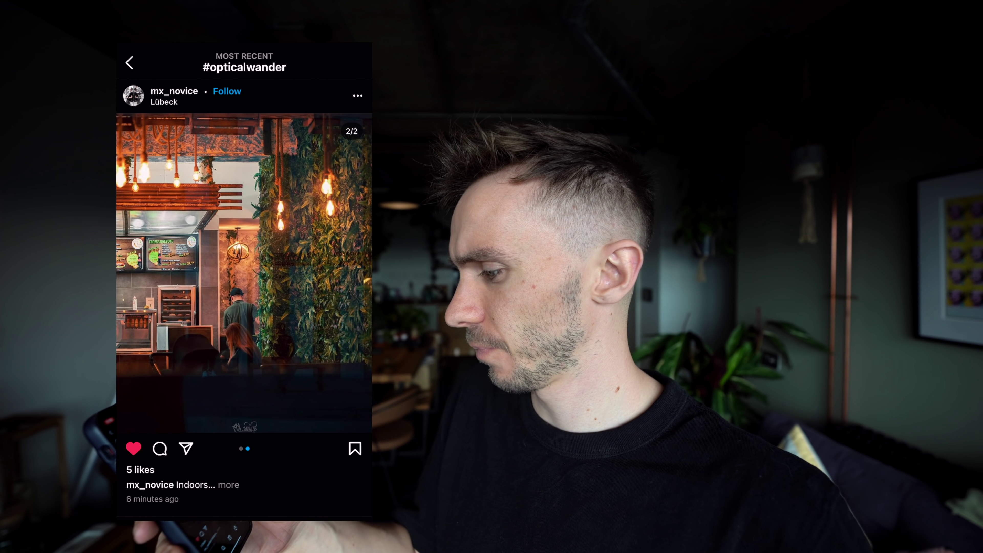
scroll(244, 271, left, 3)
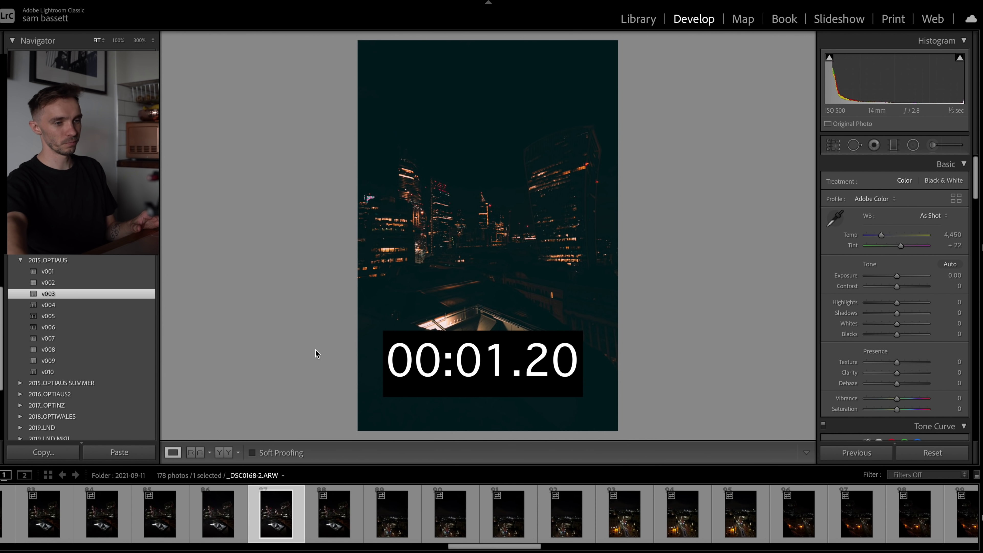
Raise Exposure to +3.10 and cool Temp down to 3,195
drag(904, 277, 915, 277)
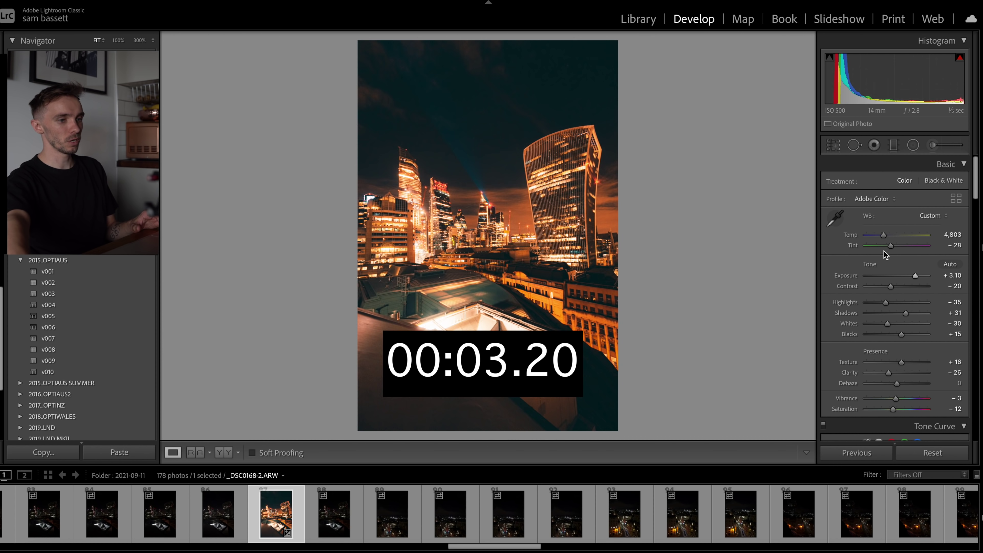
click(875, 236)
drag(875, 242, 873, 242)
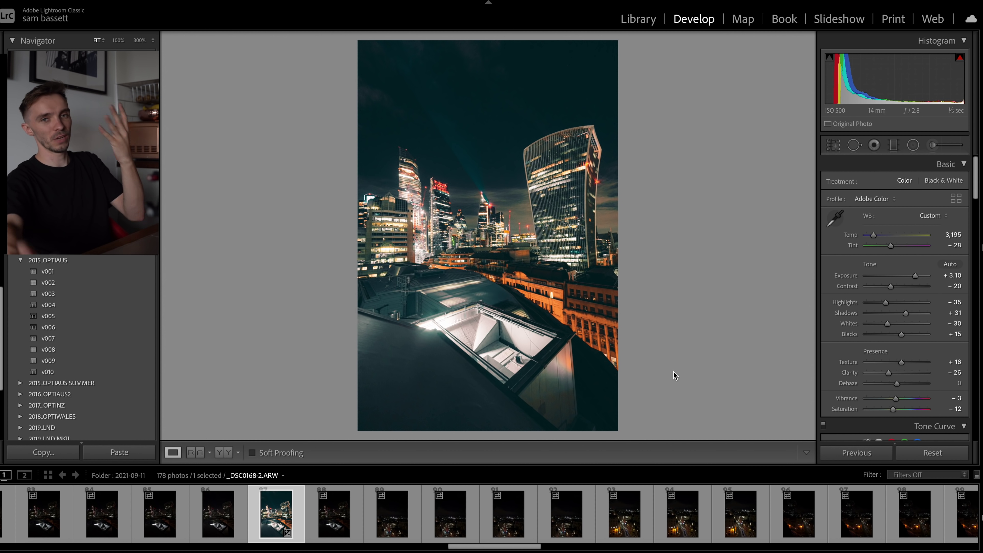